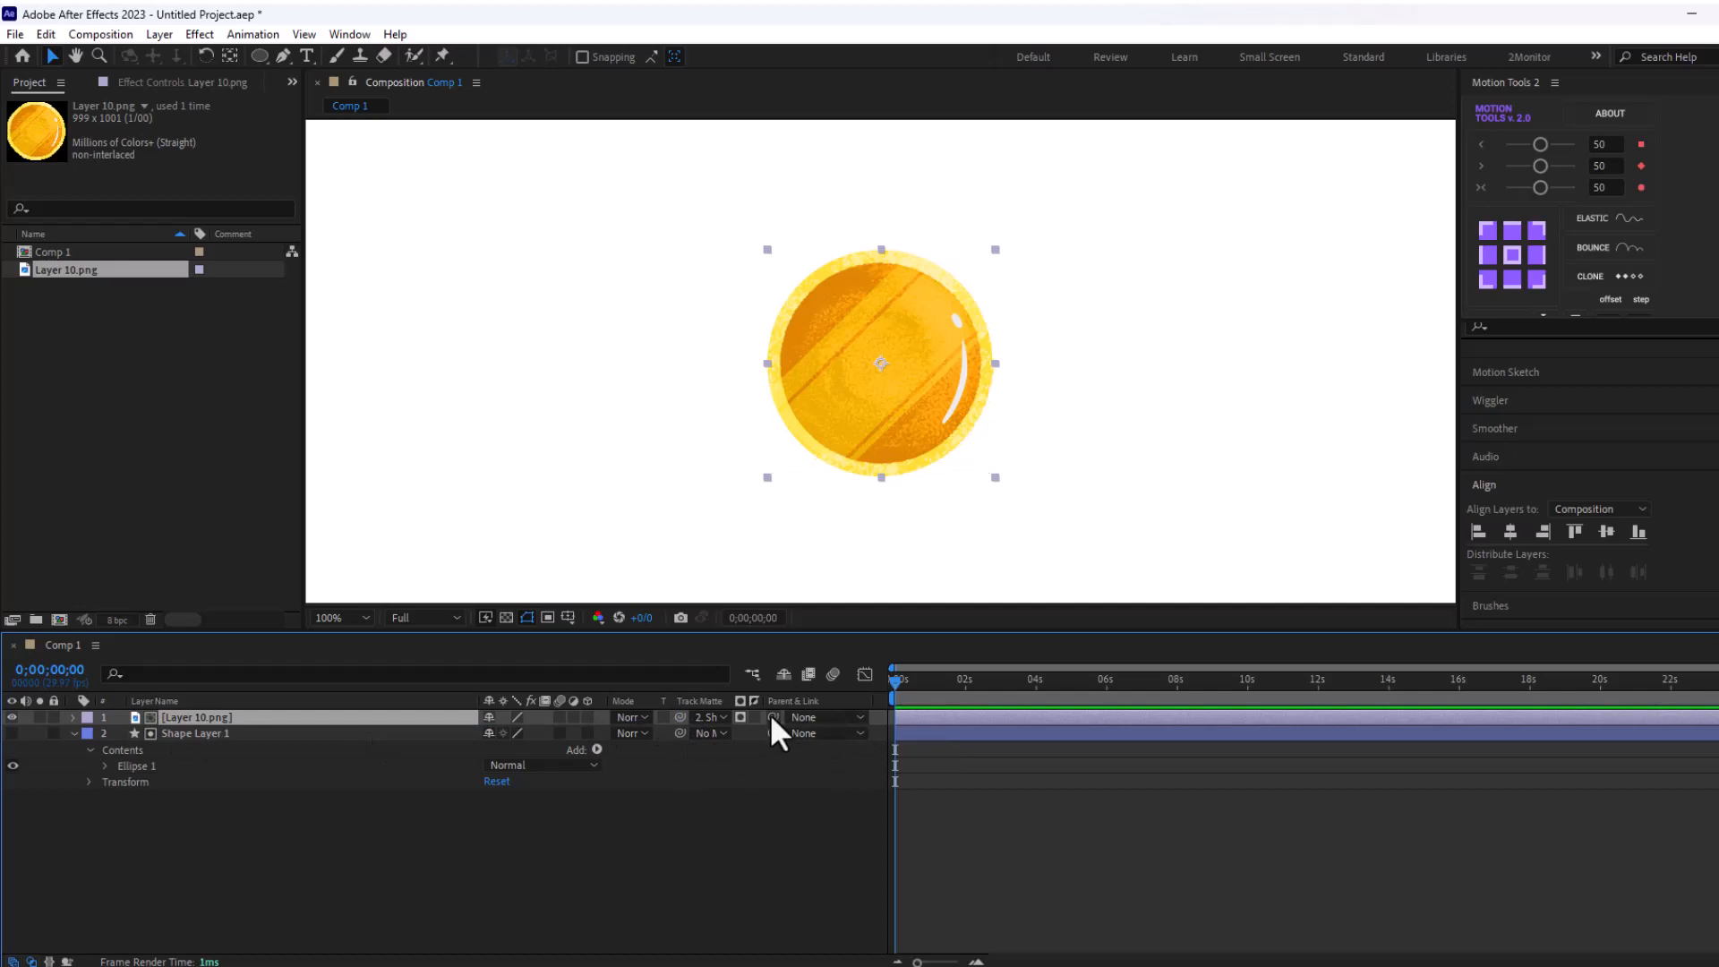
- Parent the Layer 10.png image layer to Shape Layer 1 and make the shape layer visible
left_click_drag(771, 716, 309, 731)
left_click(455, 884)
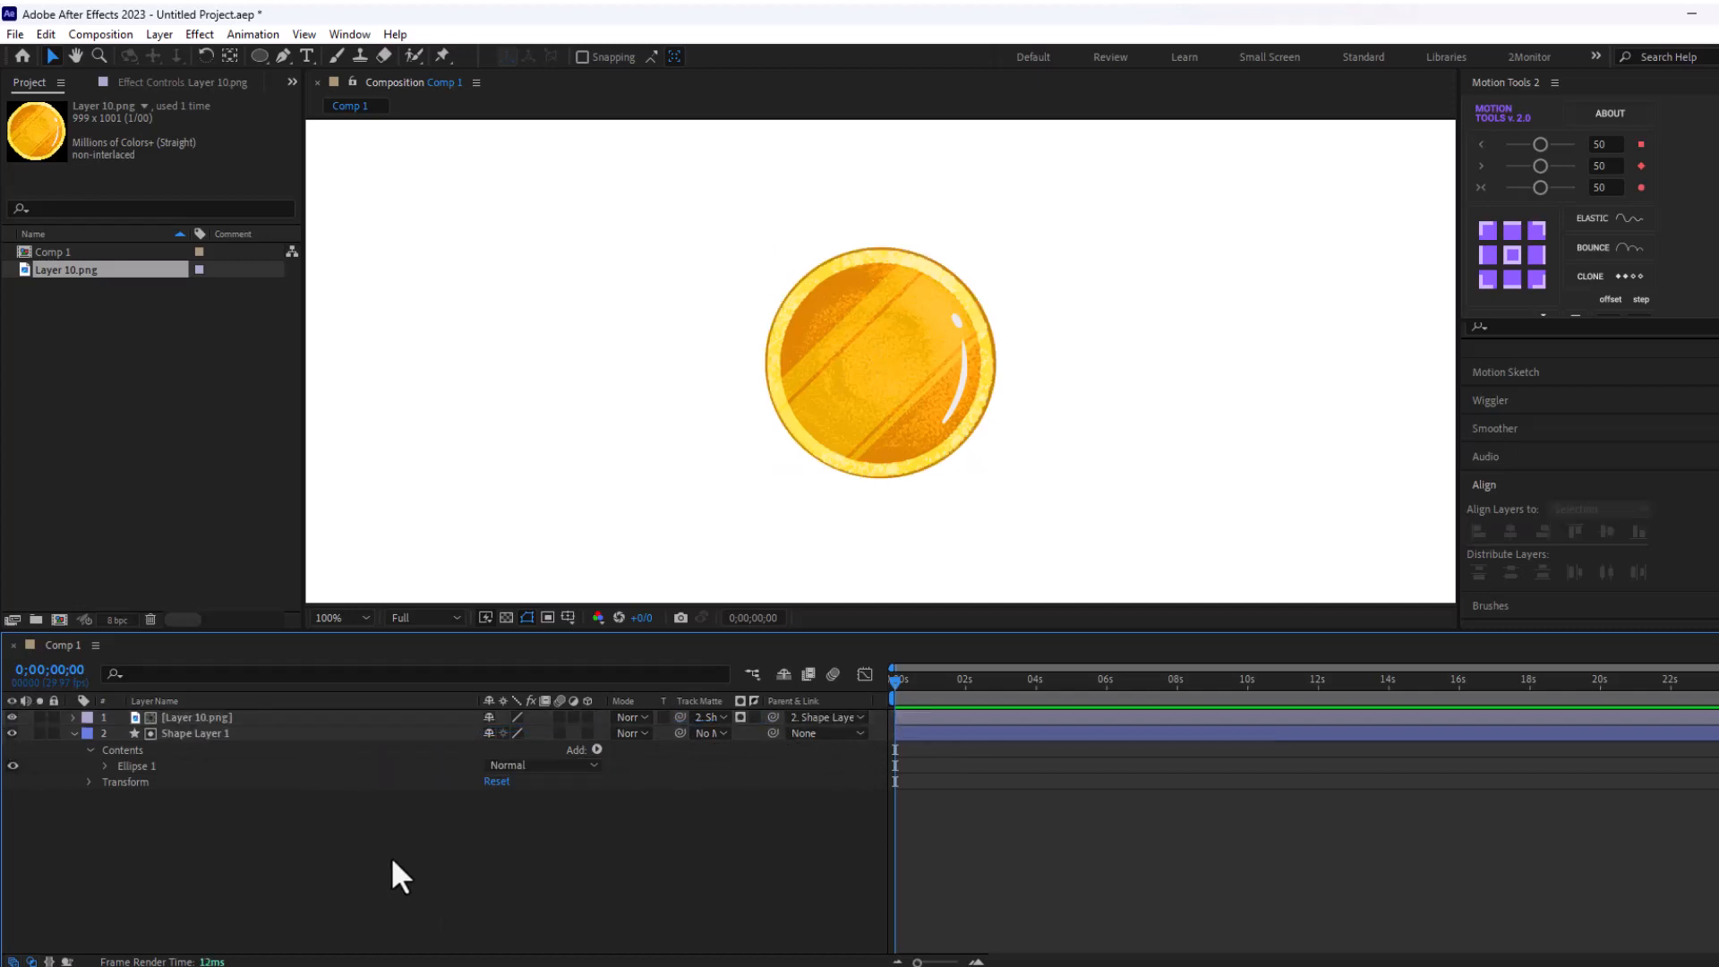
- Duplicate the Layer 10.png layer and convert both image layers and Shape Layer 1 to 3D layers
left_click(430, 717)
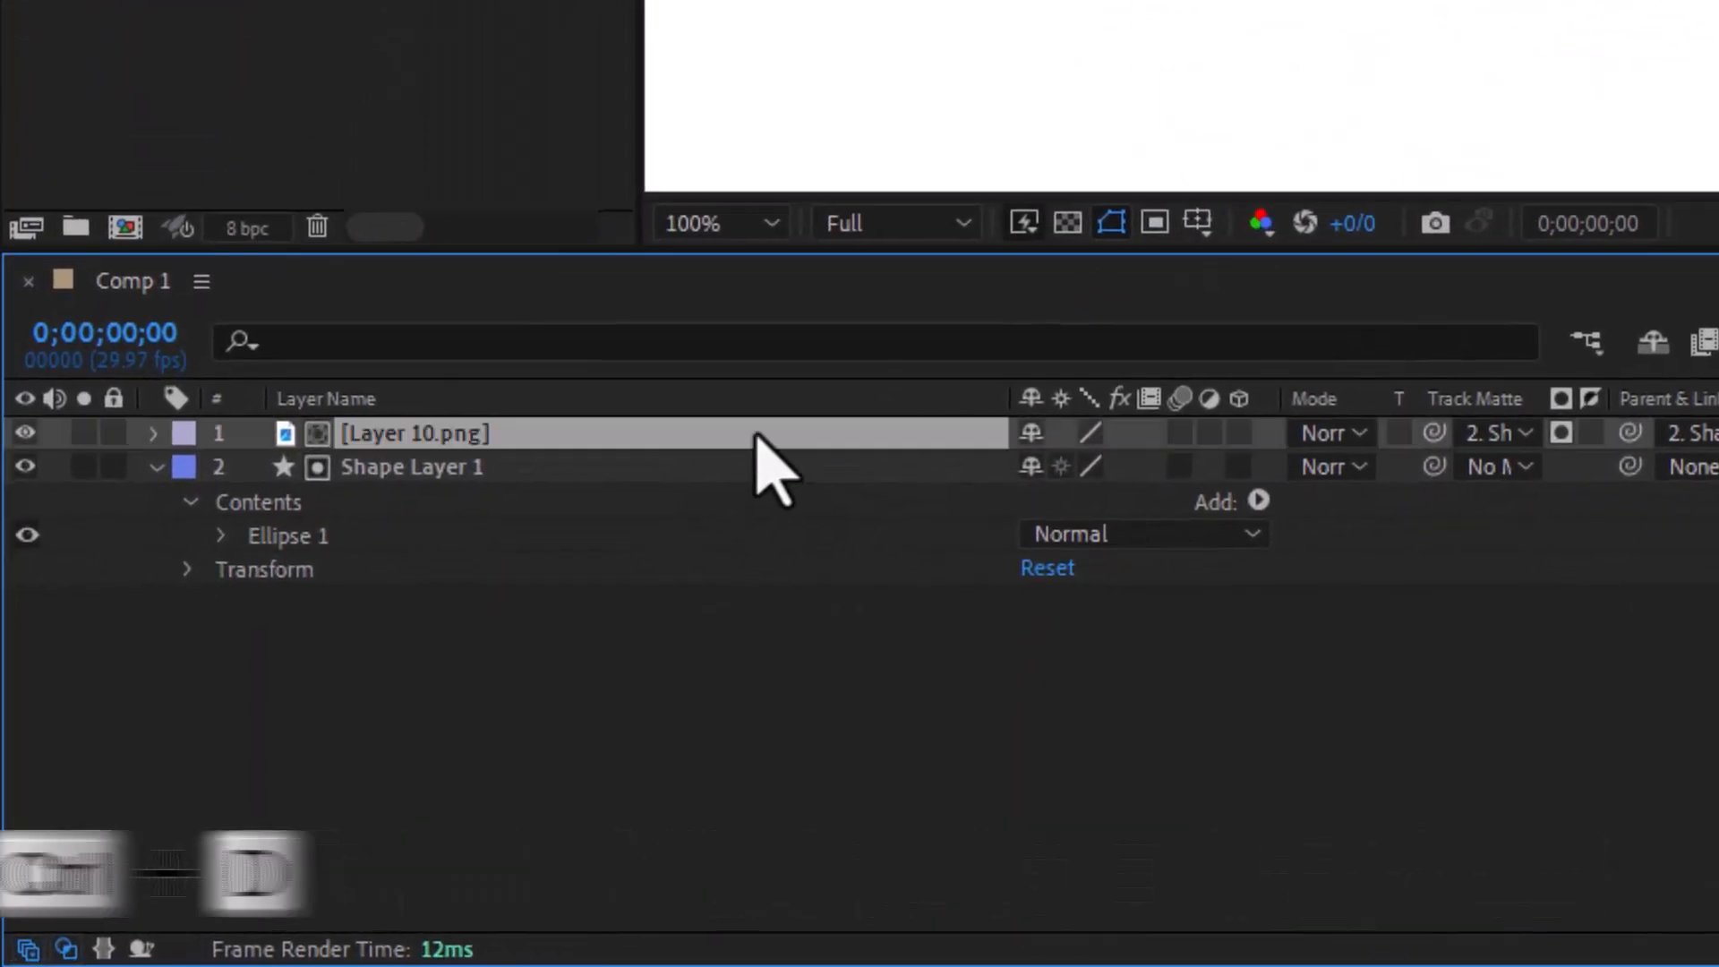
key("ctrl+d")
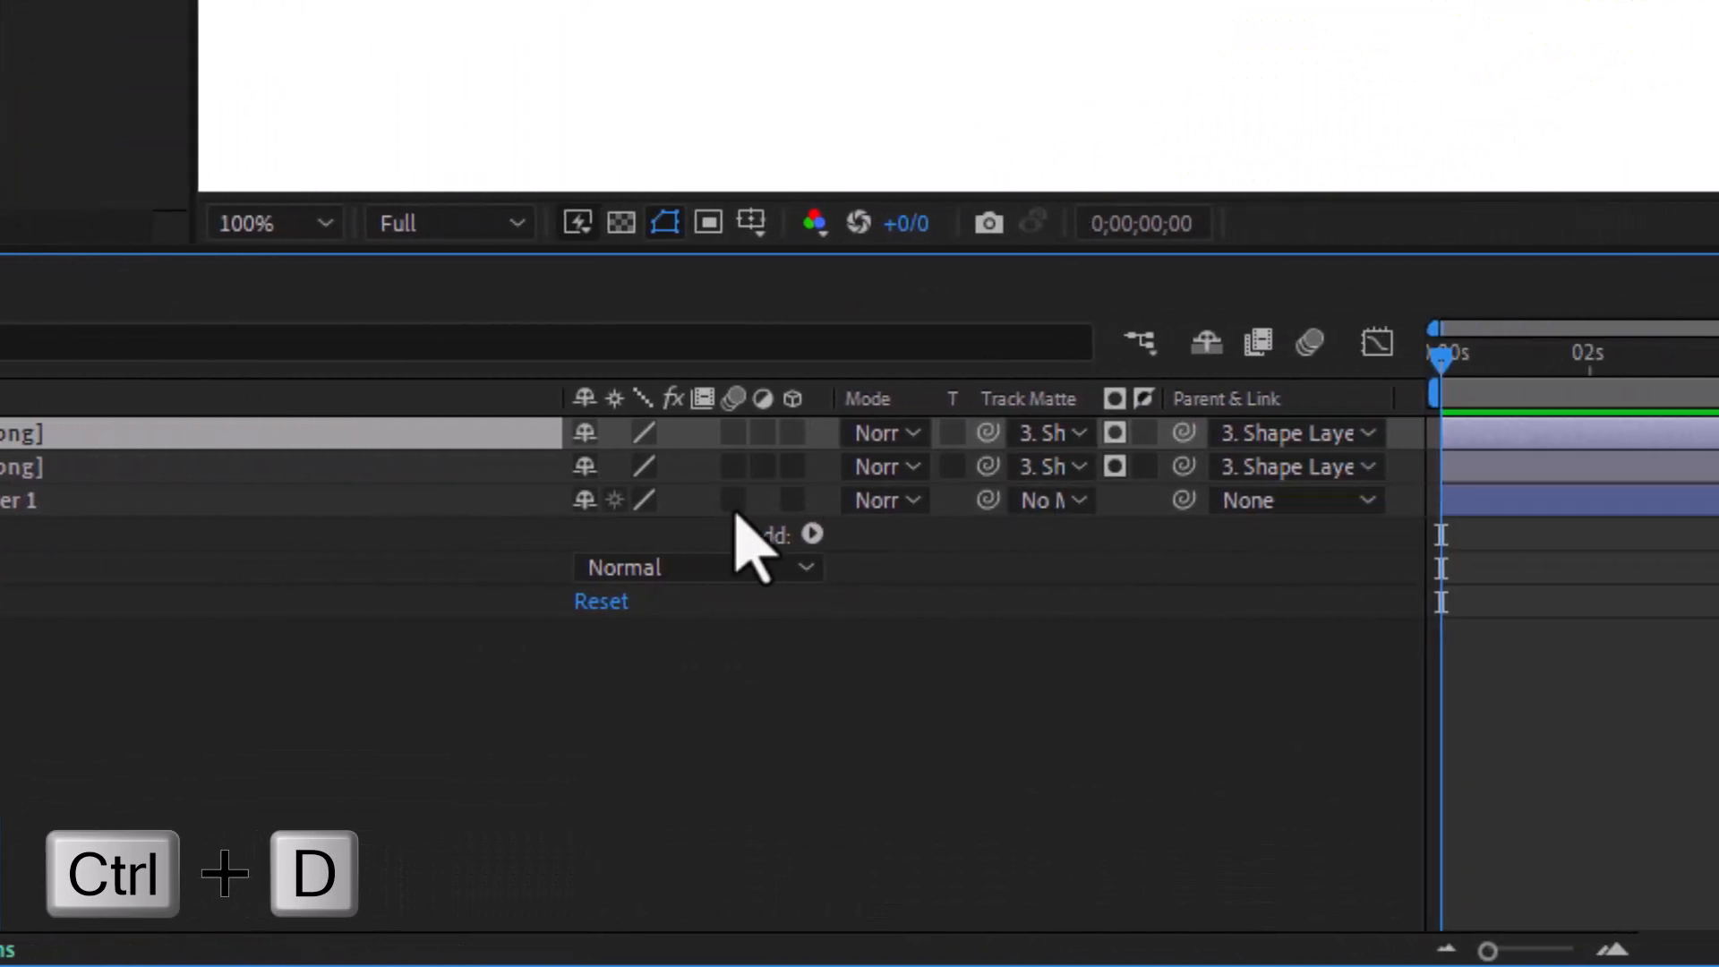
left_click(775, 467, "shift")
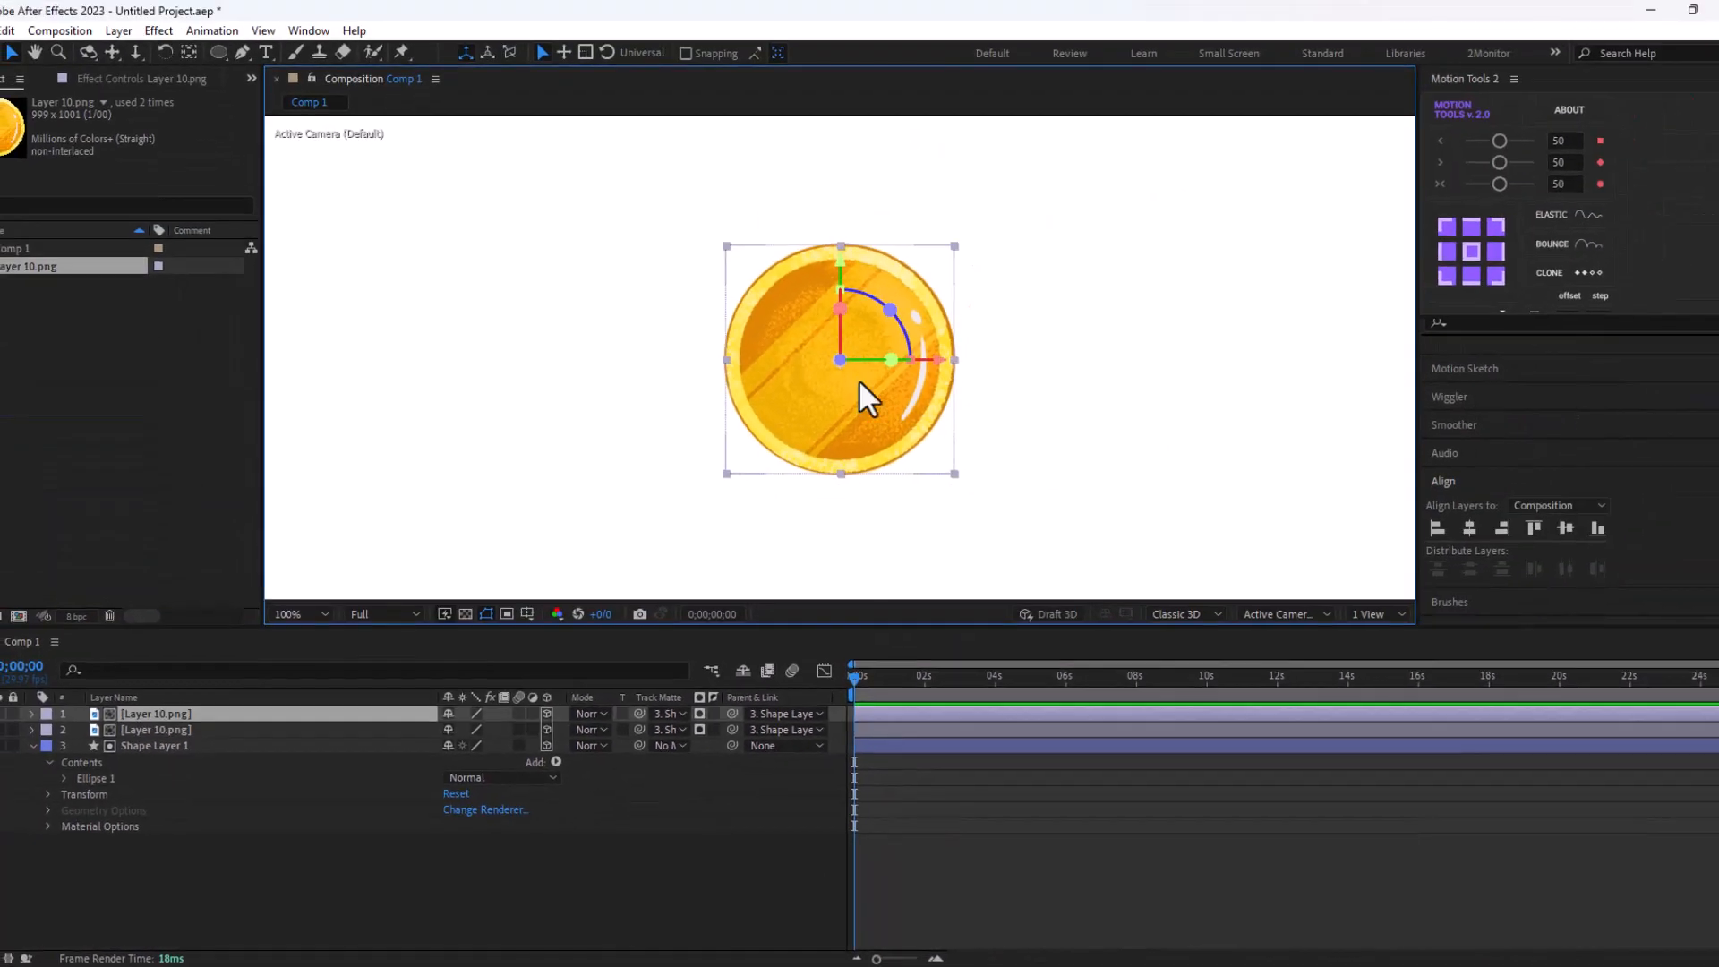
- Set Shape Layer 1's Extrusion Depth to 53 in its Geometry Options and rotate the coin to show its edge
left_click(169, 749)
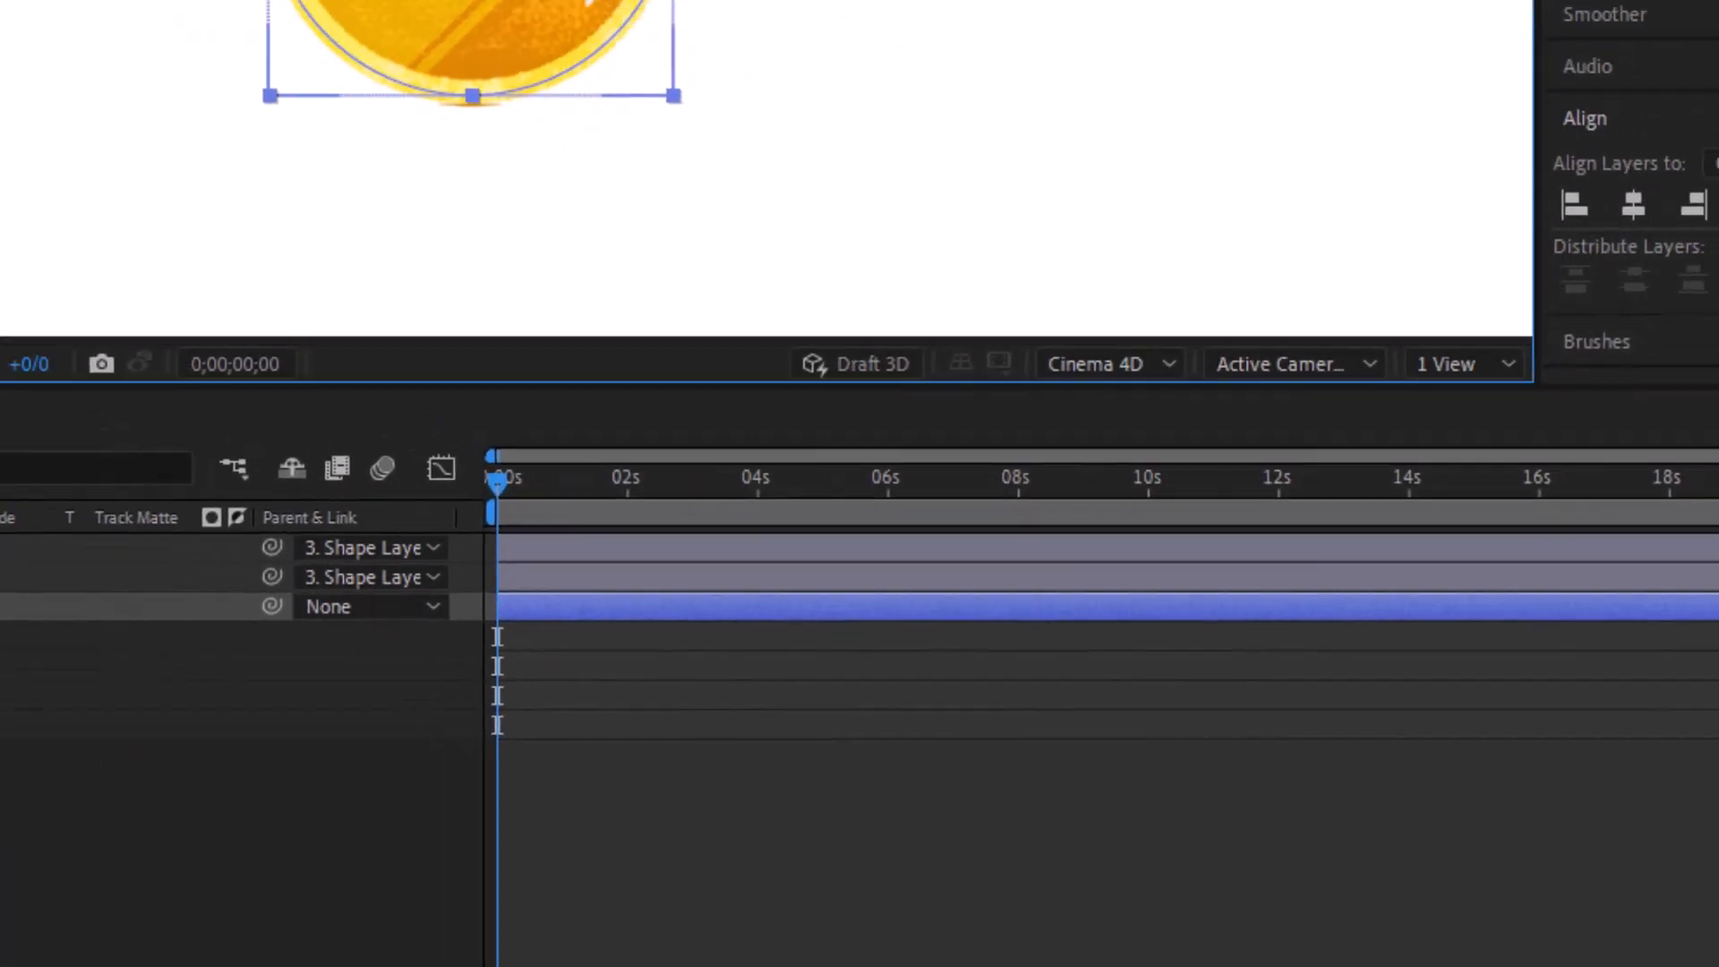
left_click(28, 794)
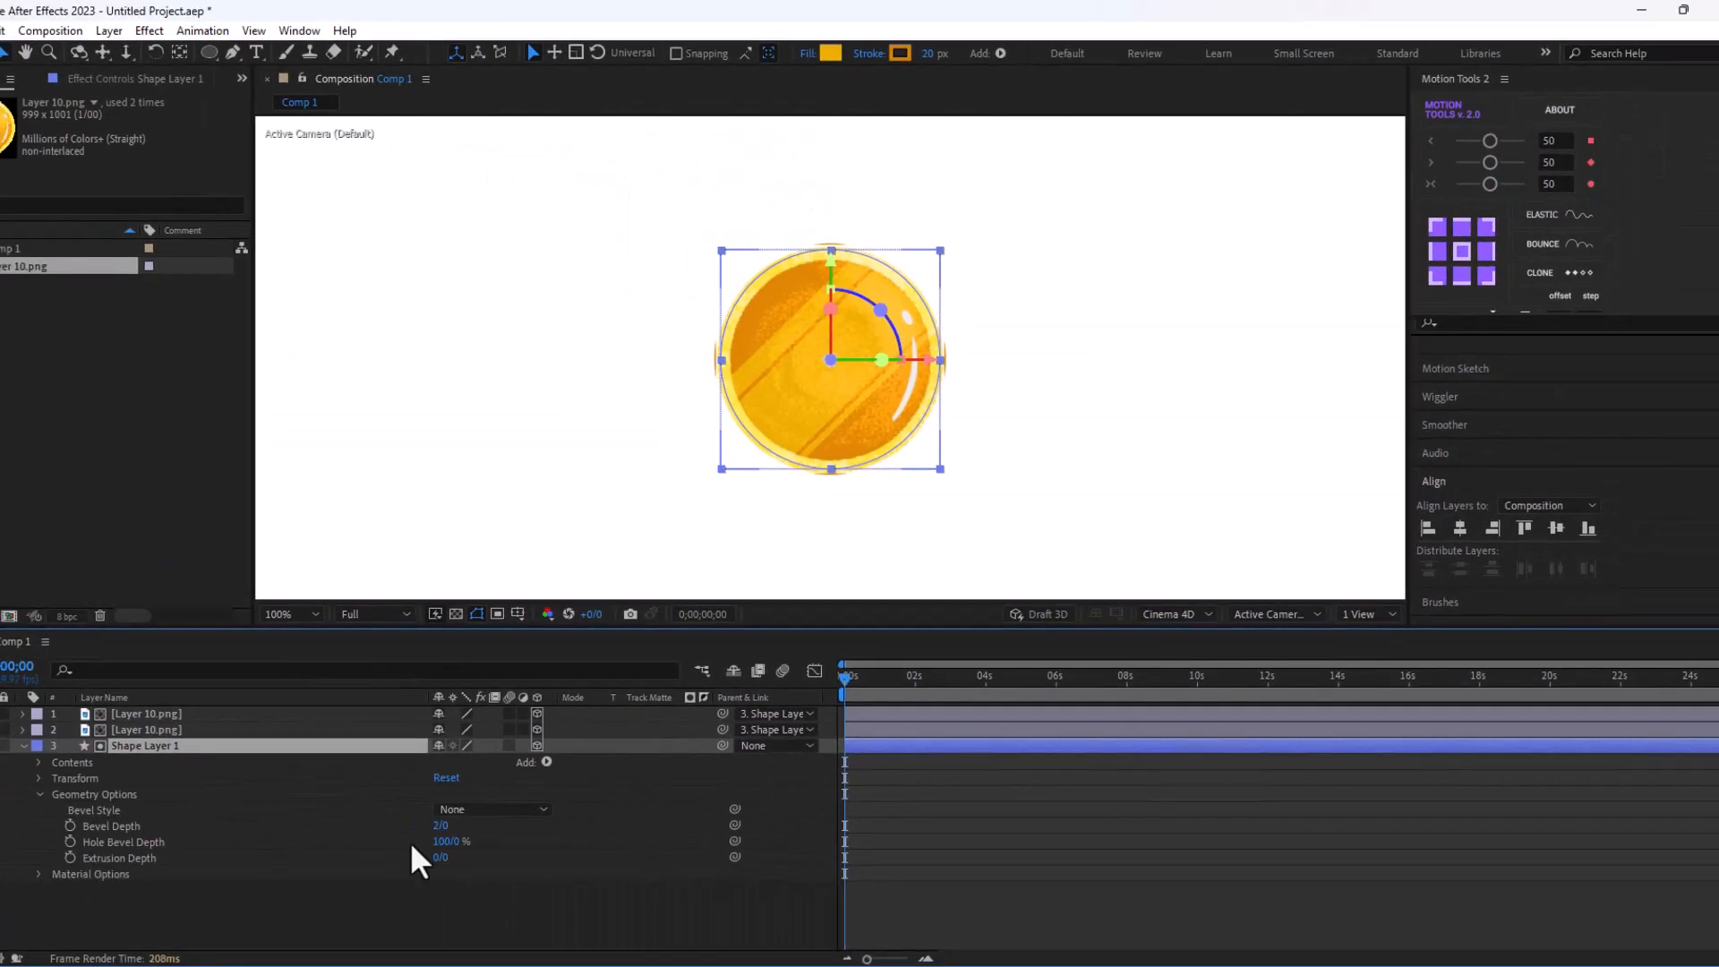
left_click_drag(440, 856, 442, 855)
left_click_drag(881, 360, 940, 384)
left_click_drag(445, 858, 462, 858)
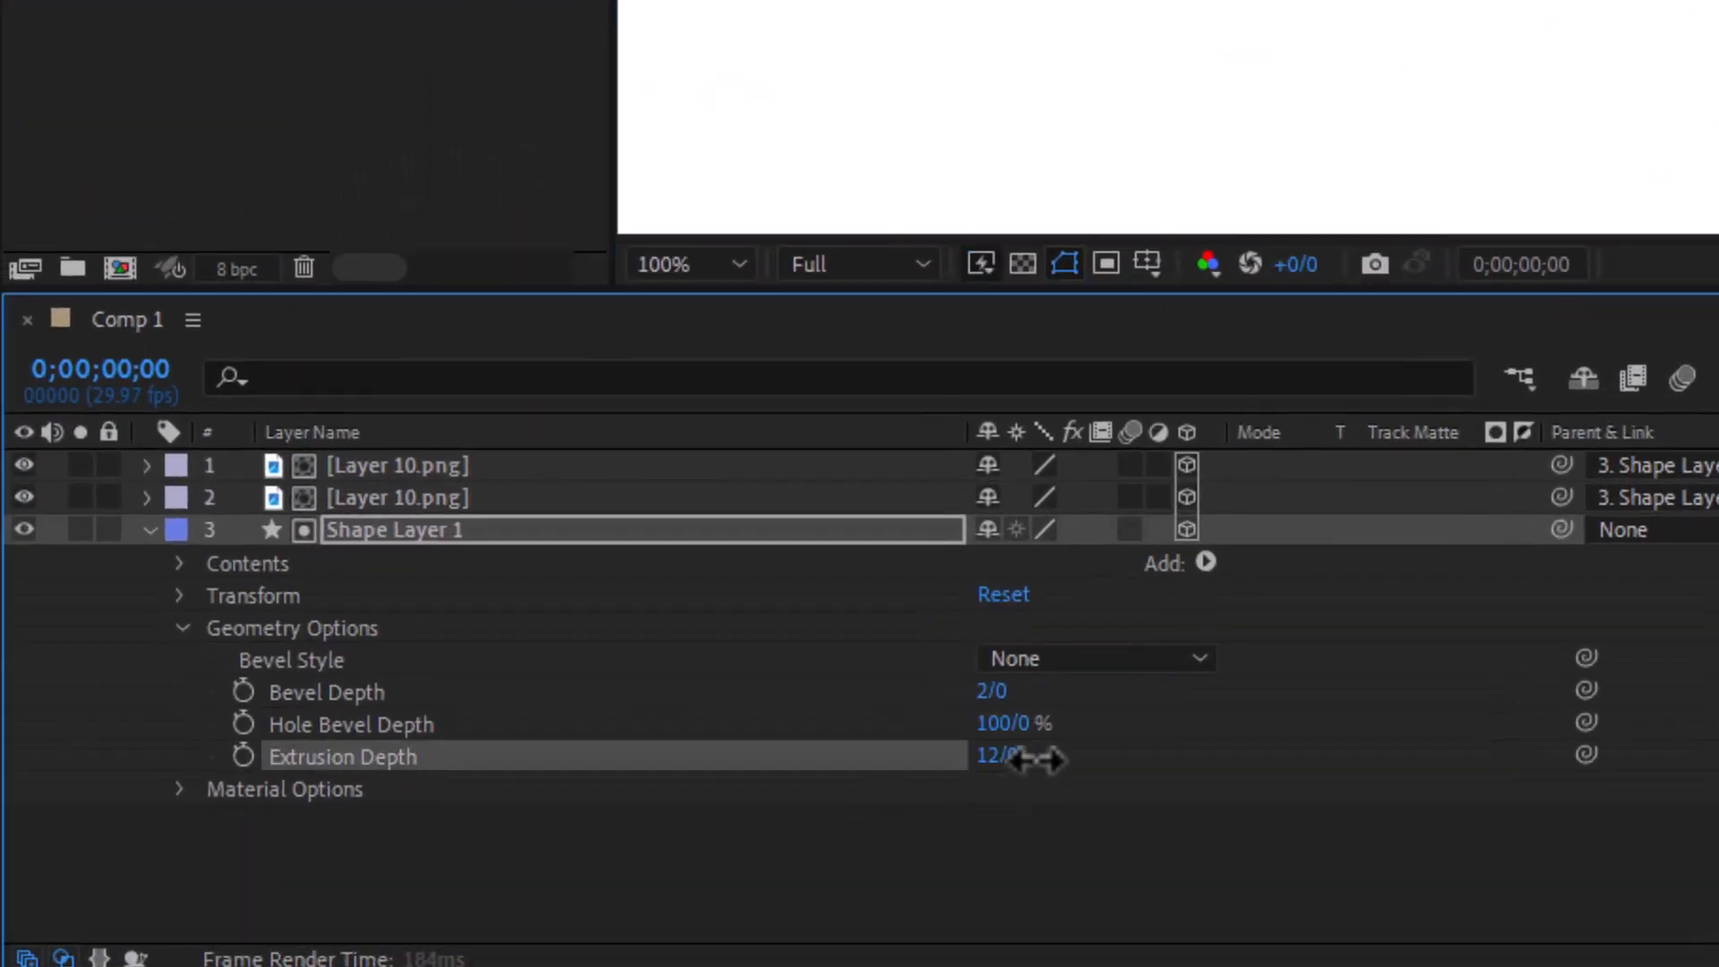
left_click_drag(1033, 758, 1076, 757)
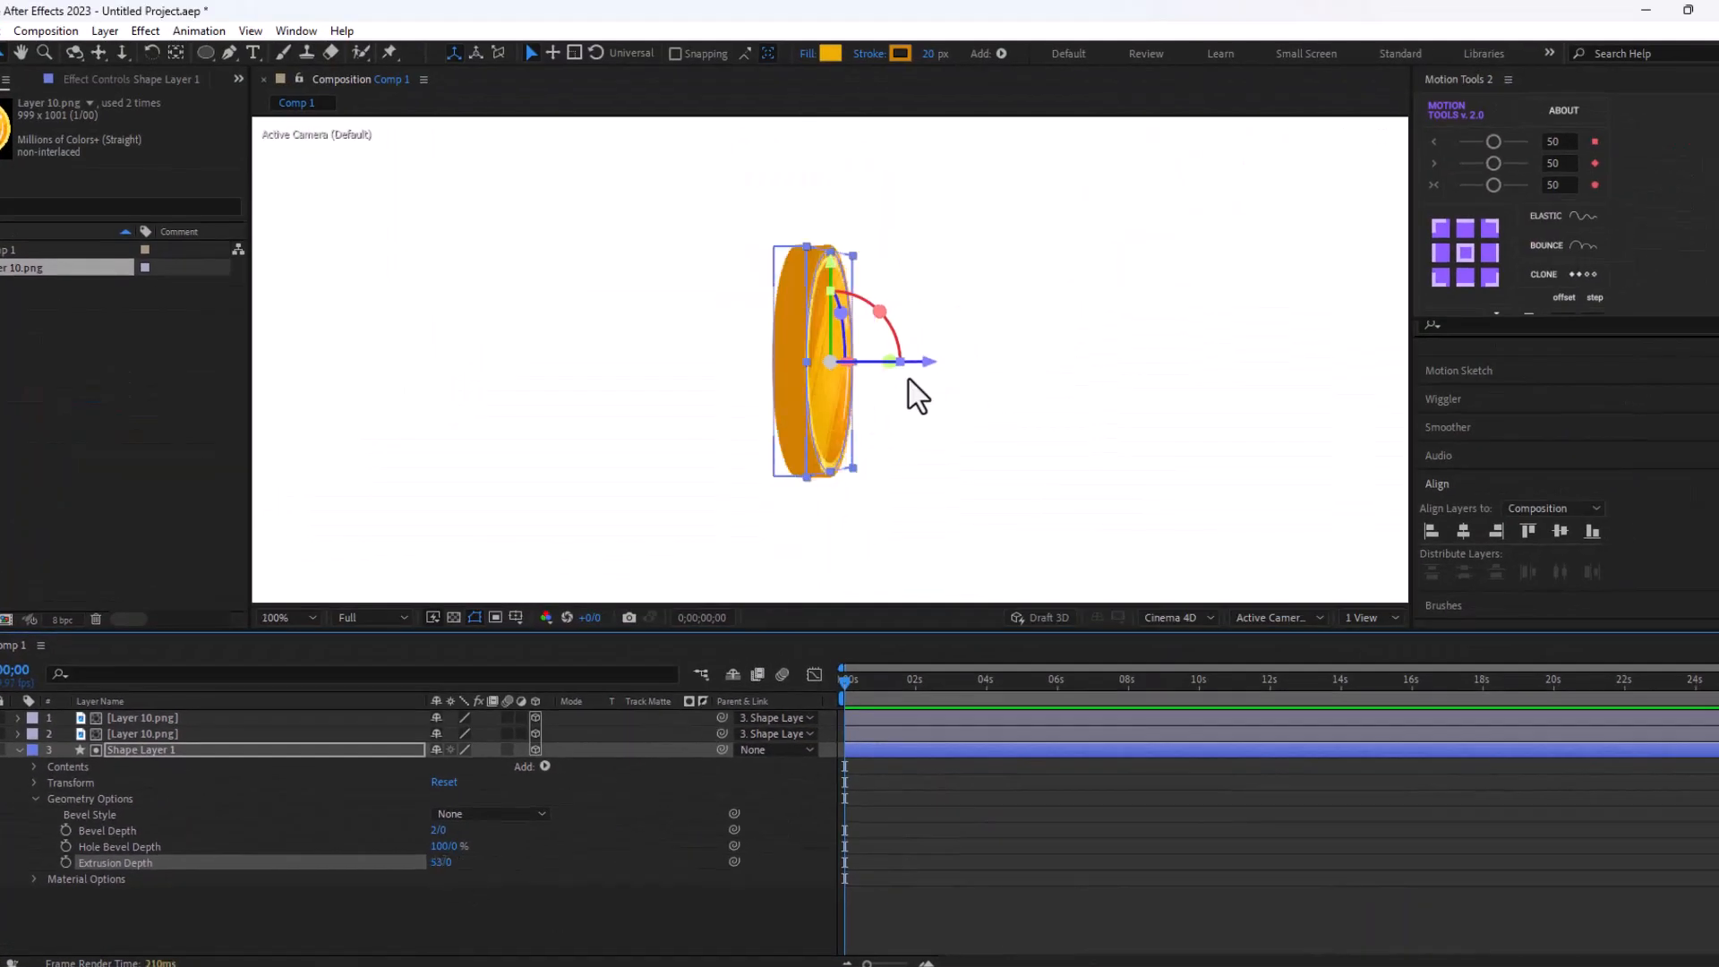
- Move the second Layer 10.png along its depth axis to the coin's back face and rotate the coin to inspect both sides
left_click(258, 736)
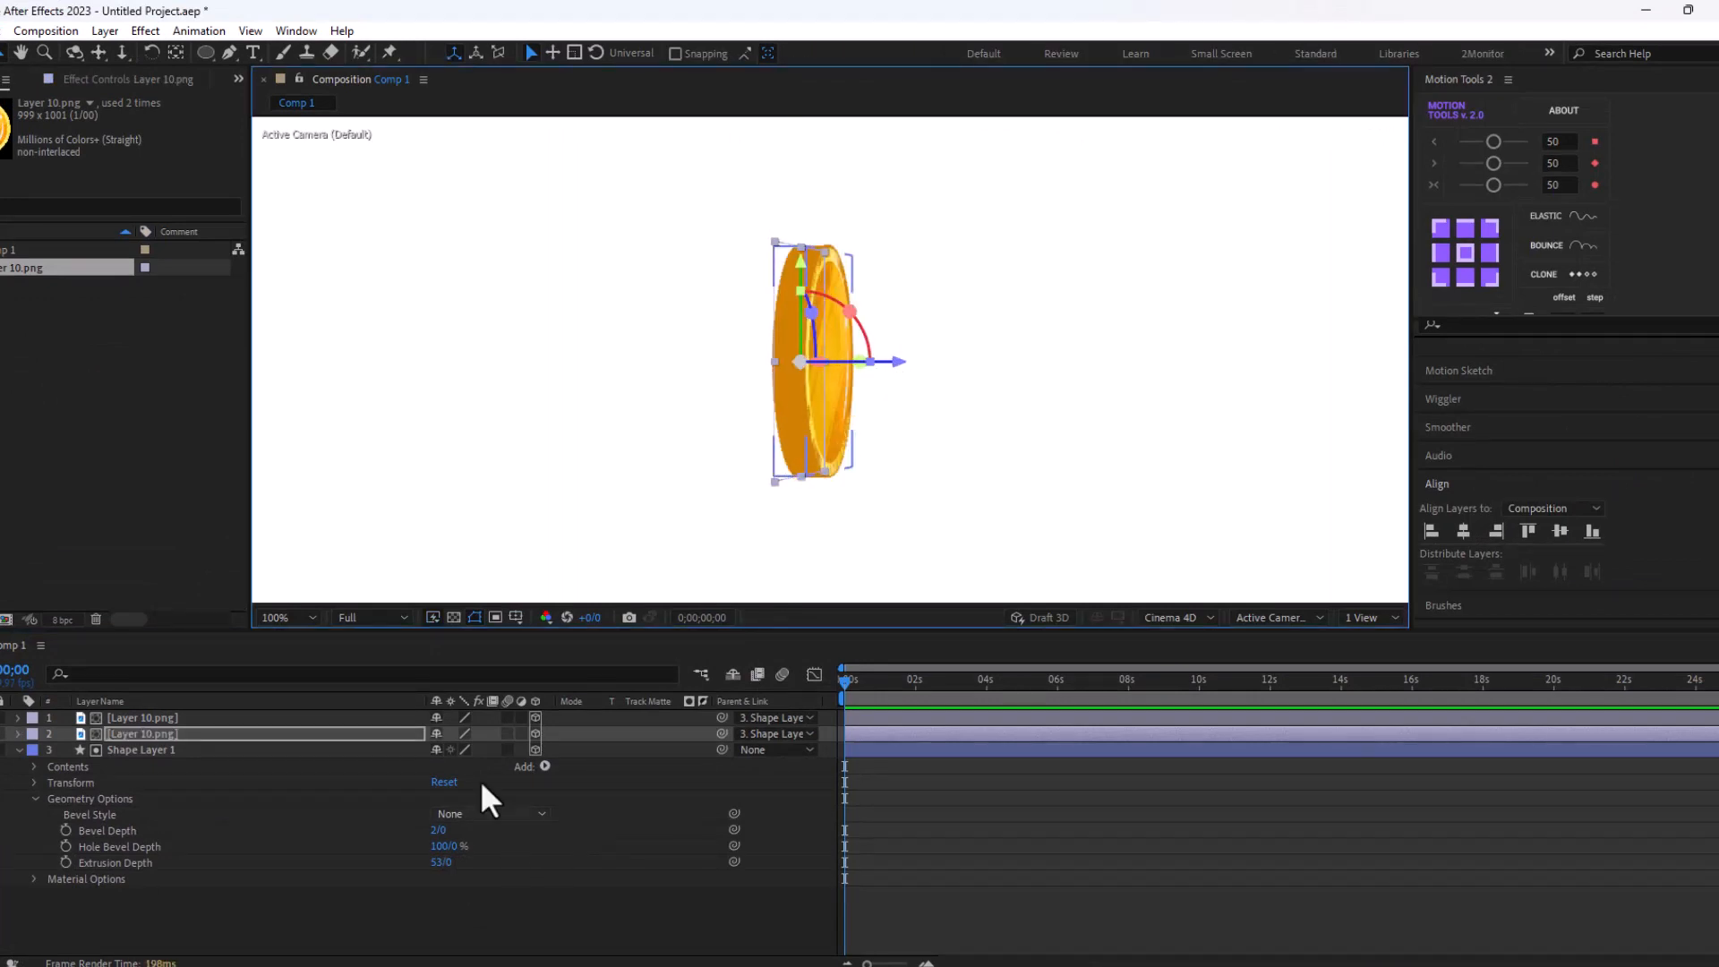
left_click(360, 751)
left_click_drag(886, 362, 915, 368)
left_click_drag(280, 736, 419, 667)
left_click_drag(888, 362, 781, 373)
left_click(294, 750)
scroll(806, 369, "up", 1)
left_click_drag(894, 364, 312, 638)
key("shift+slash")
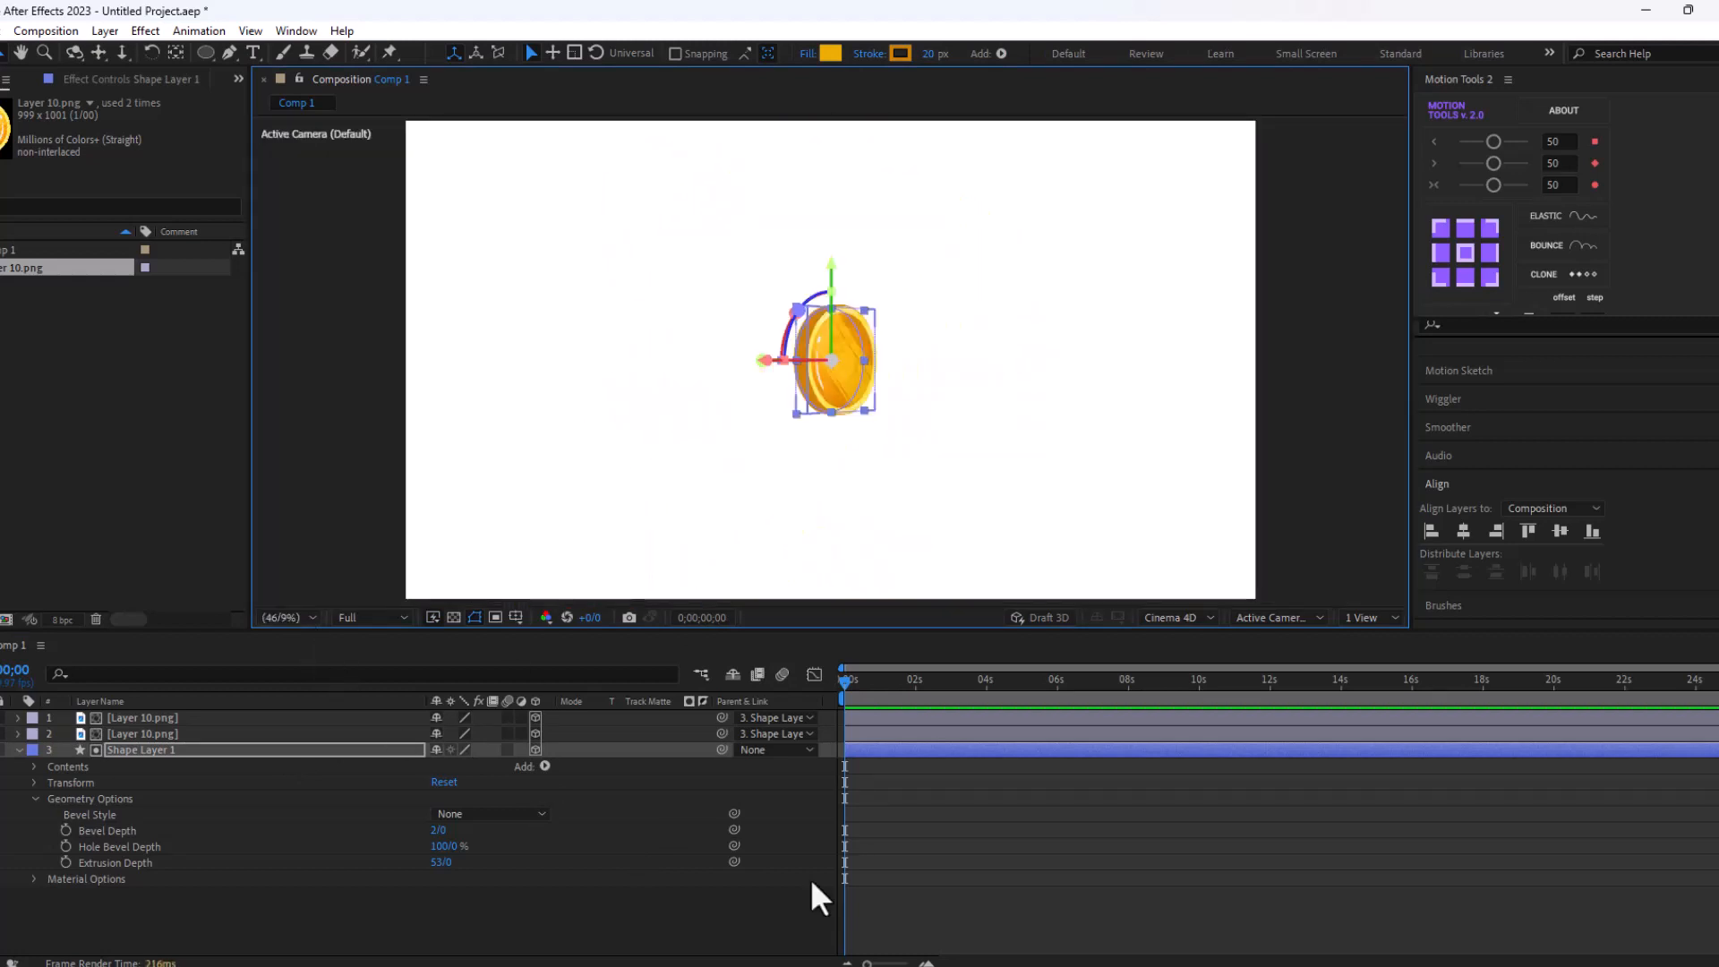
- Reveal only Shape Layer 1's Position and Rotation properties and set its Y orientation to 0°
left_click(18, 751)
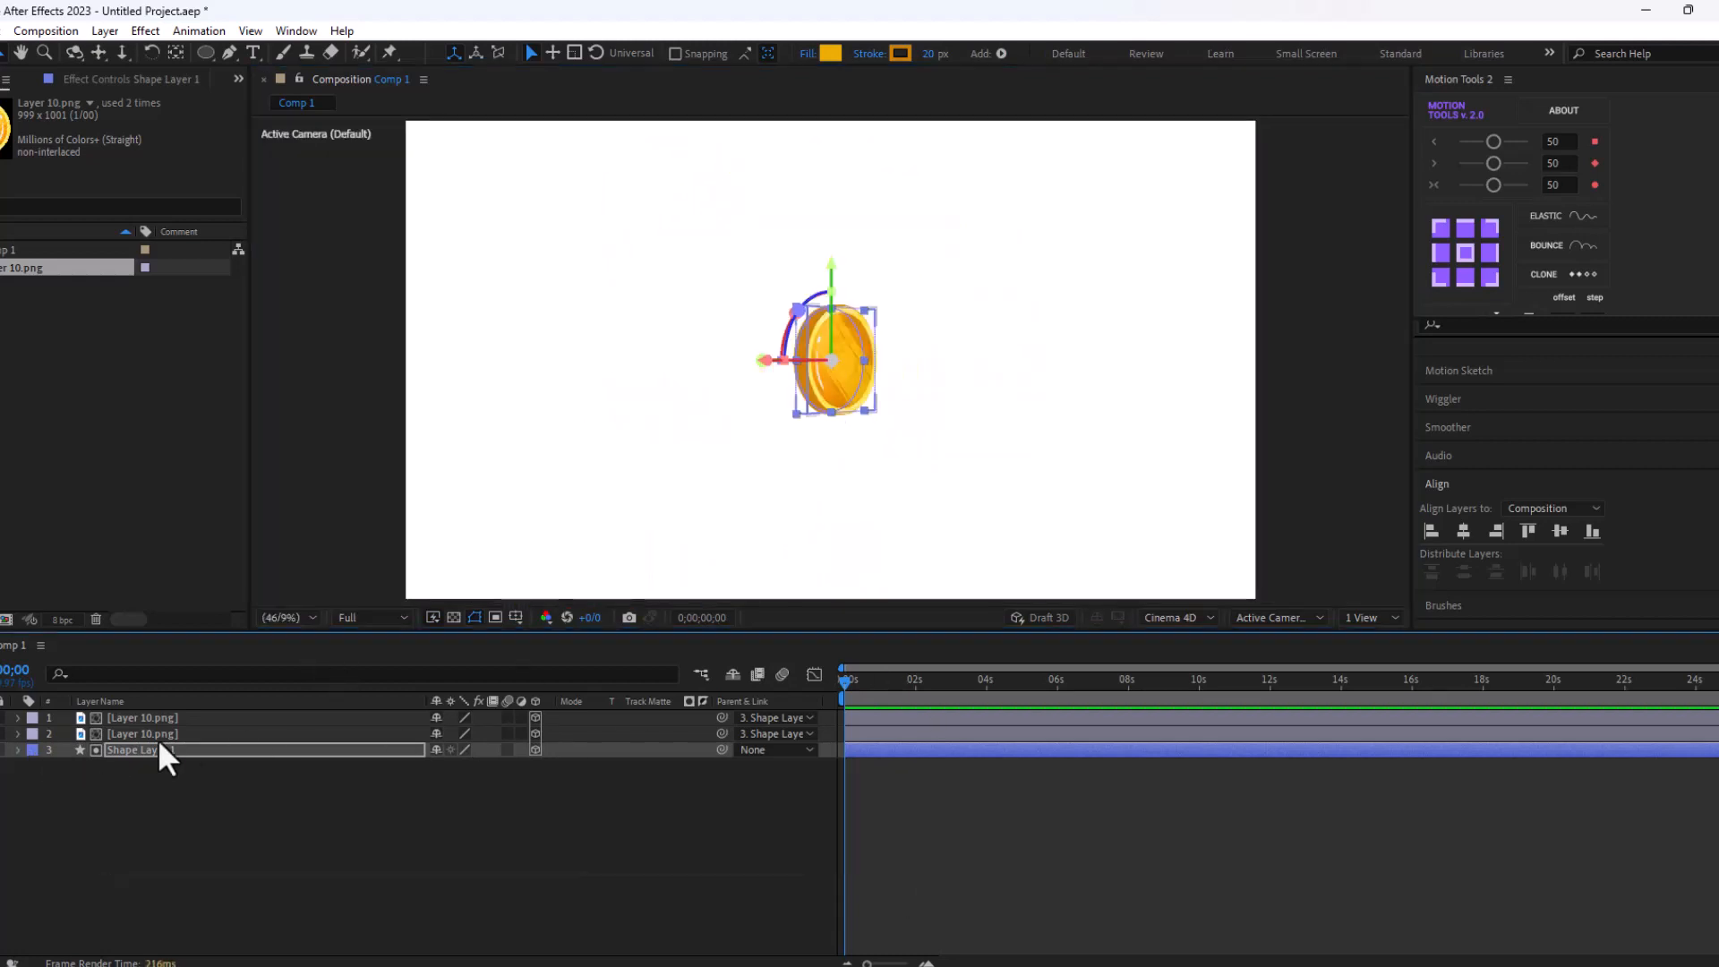
left_click(831, 291)
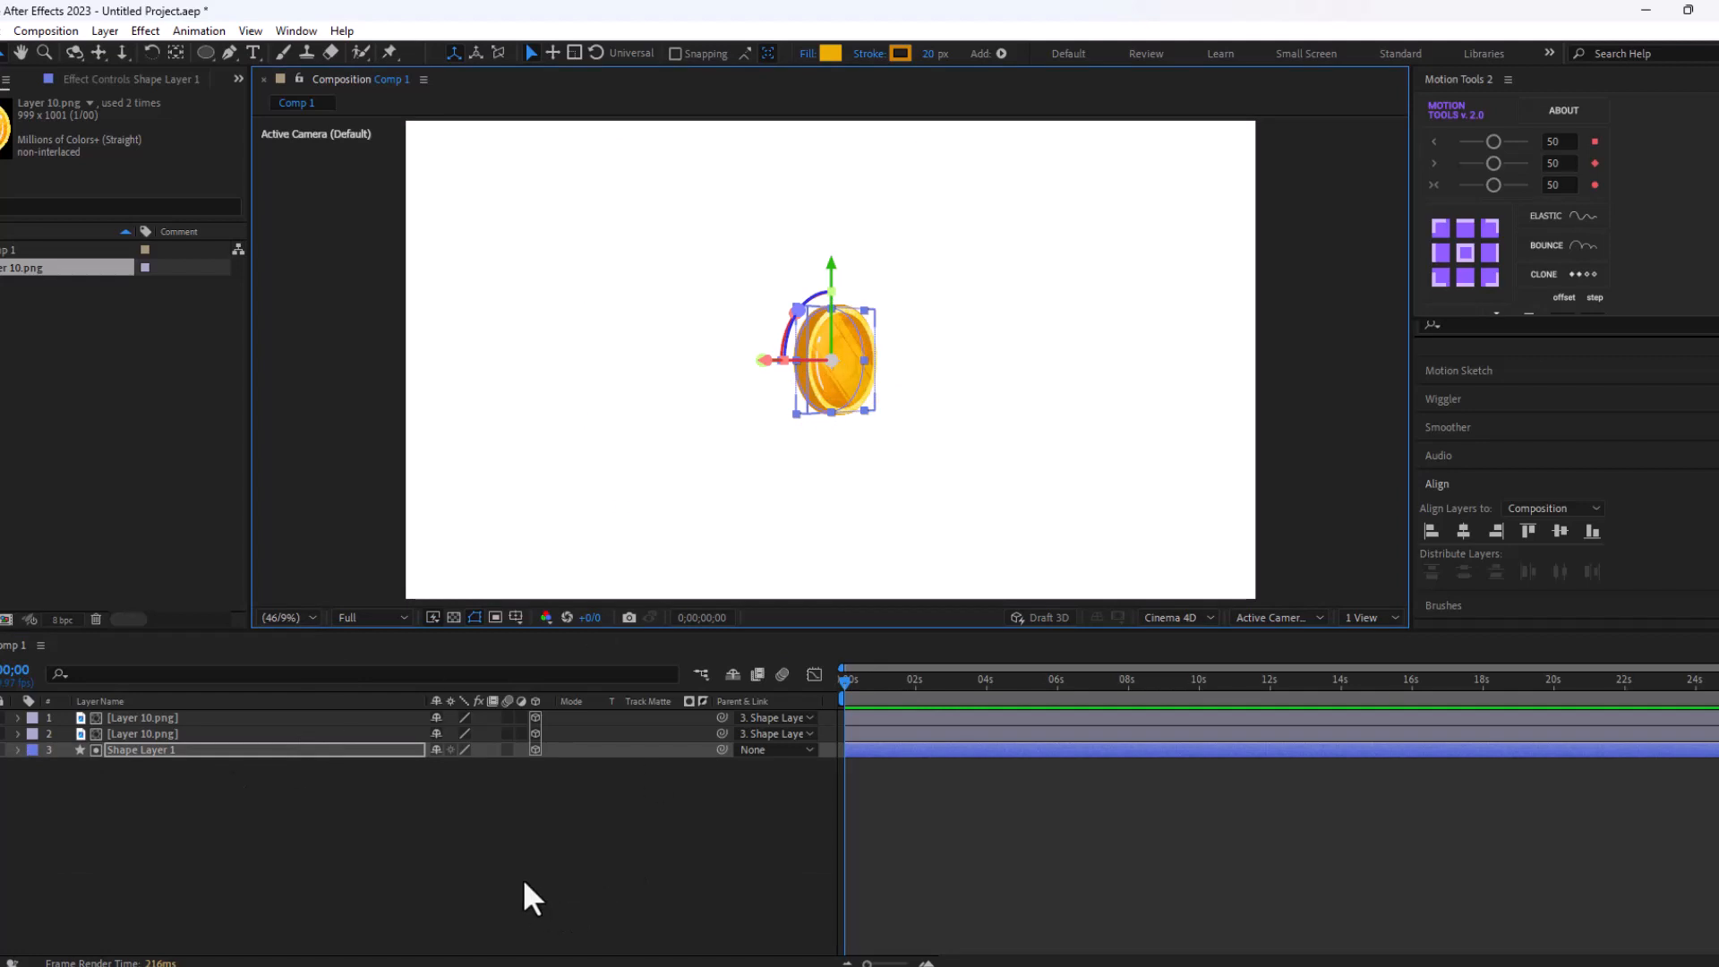
key("p")
key("shift+r")
left_click(52, 780)
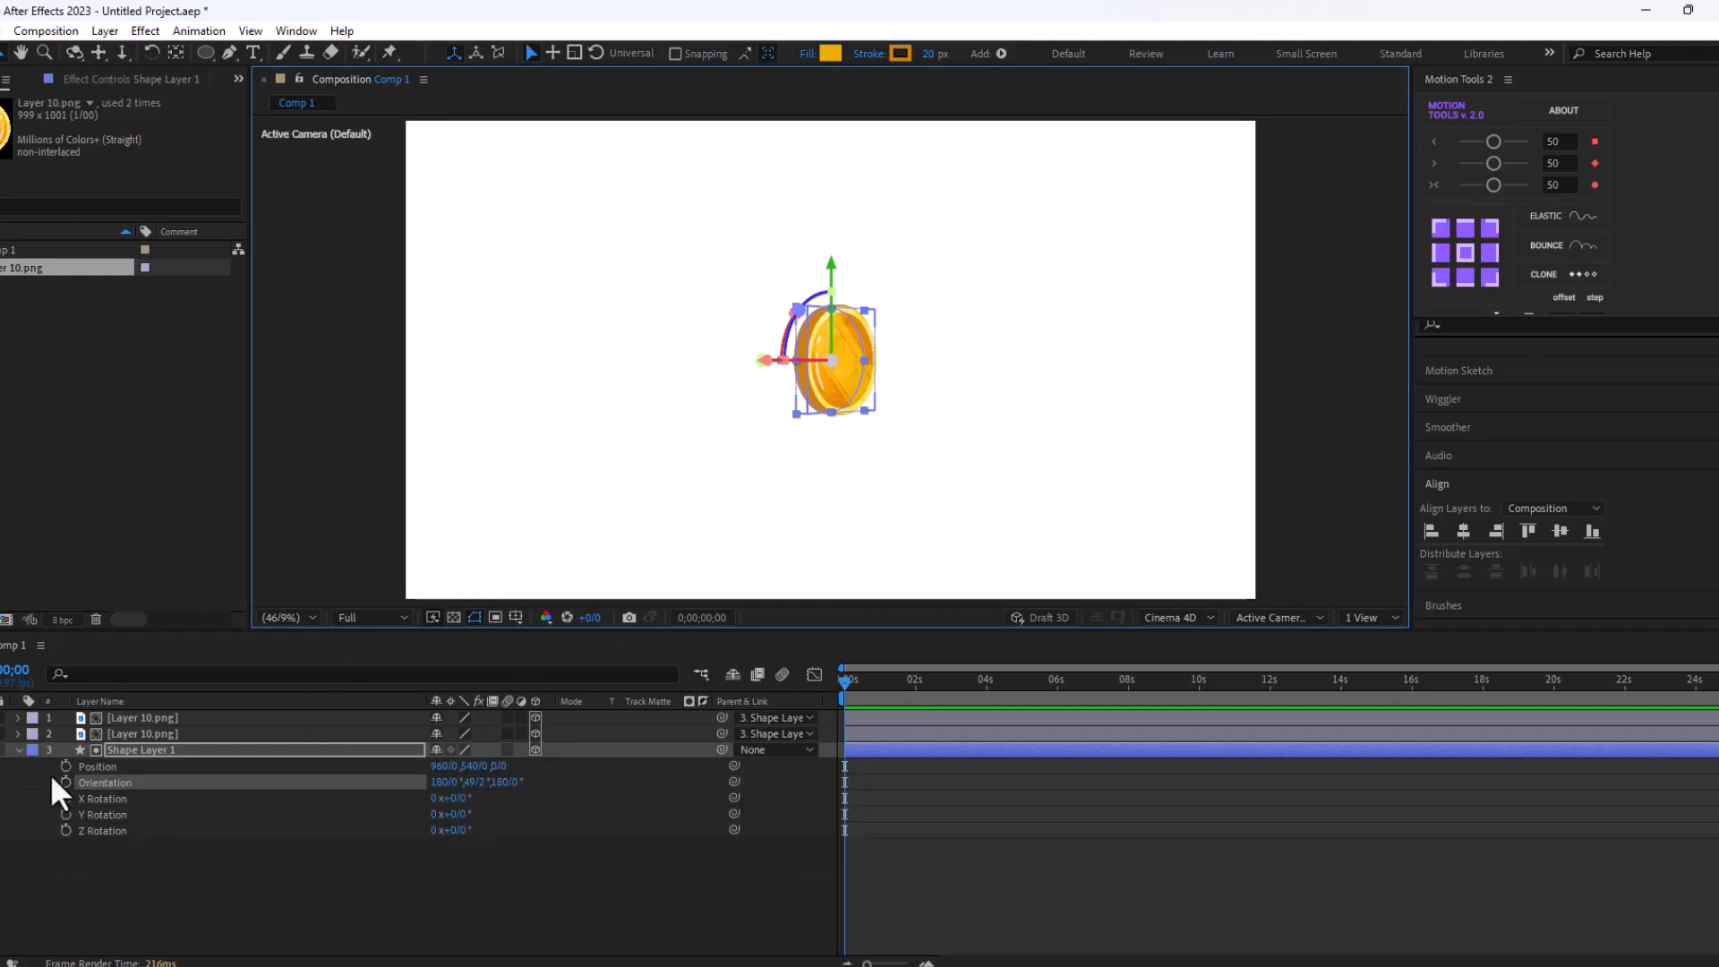
left_click(477, 781)
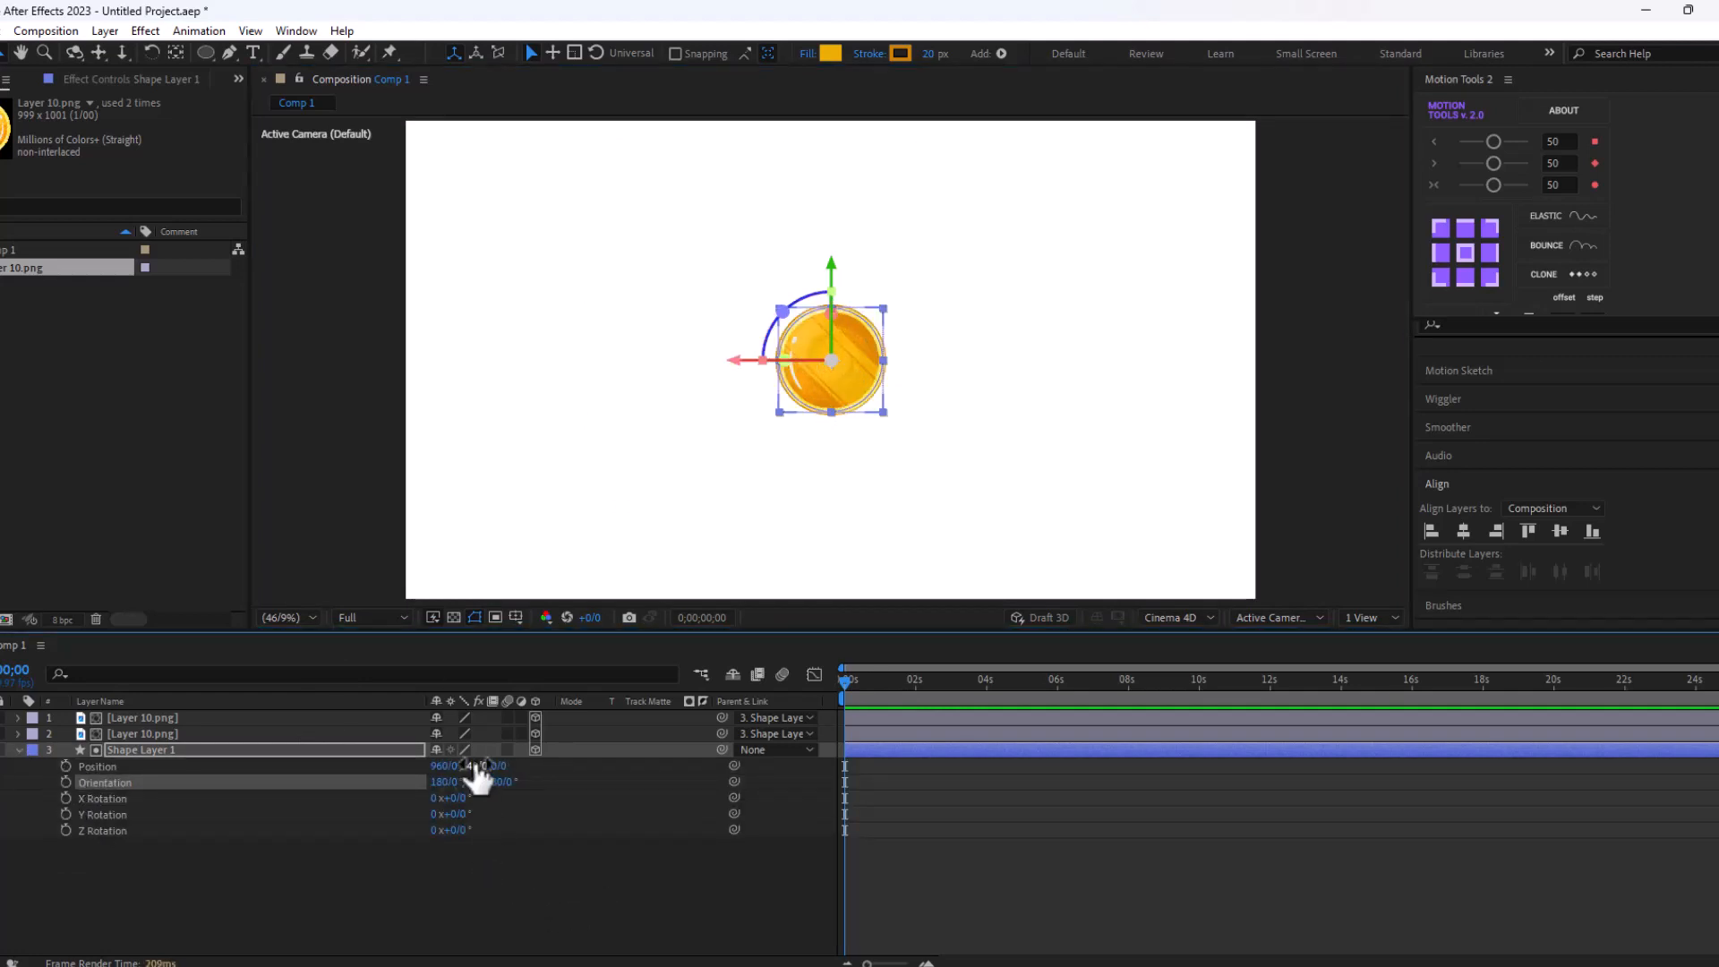
scroll(883, 486, "down", 2)
left_click_drag(826, 287, 823, 439)
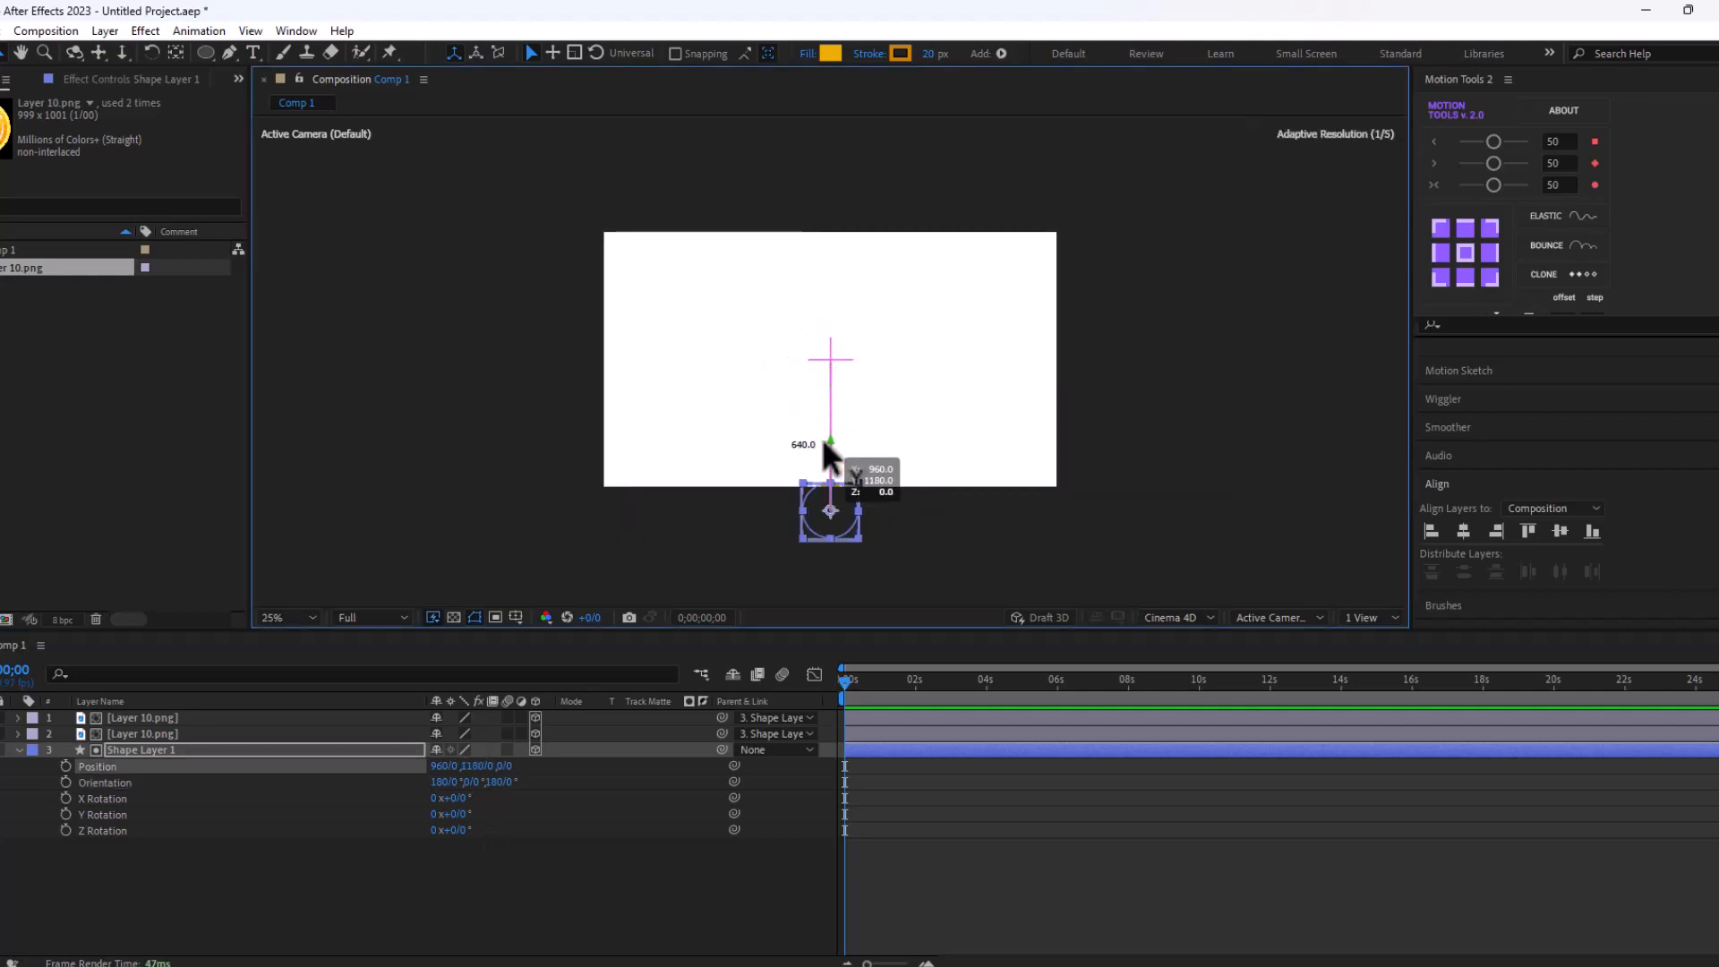
key("ctrl+z")
- Keyframe Position, Orientation and the X, Y and Z Rotation at 2 seconds, and move the coin below the frame to Y 1240 at the start
left_click_drag(64, 766, 65, 830)
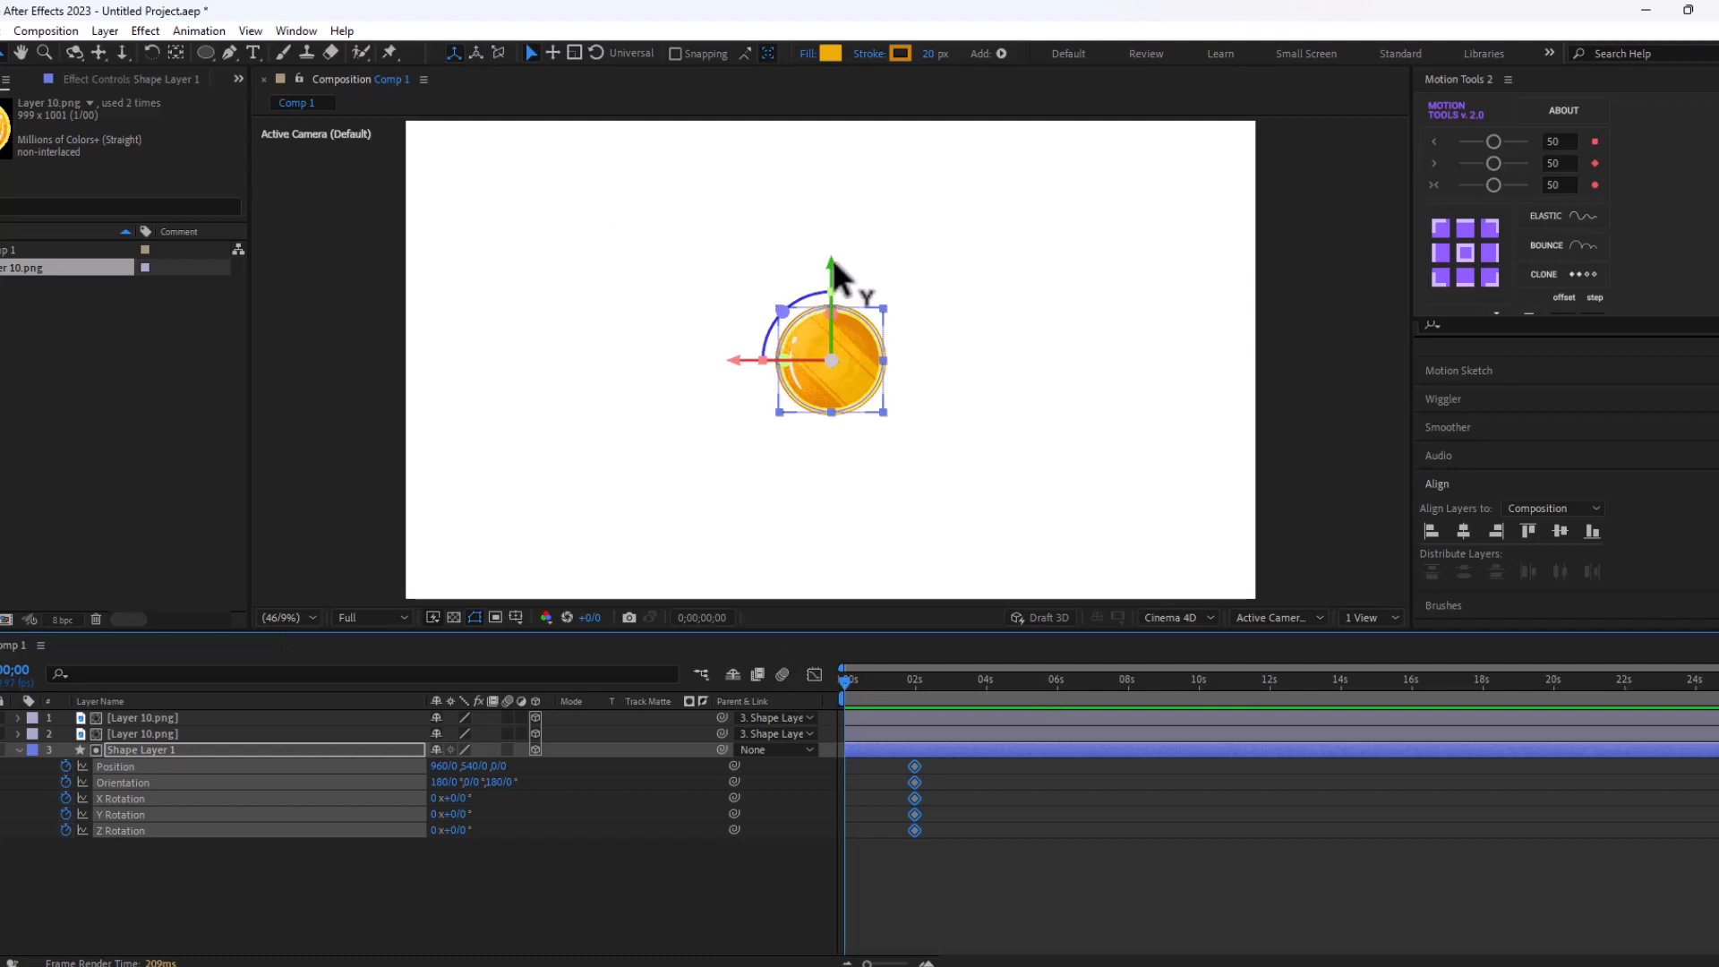
left_click_drag(832, 263, 829, 497)
scroll(825, 564, "down", 2)
scroll(825, 560, "up", 2)
scroll(829, 537, "down", 2)
scroll(878, 764, "up", 2)
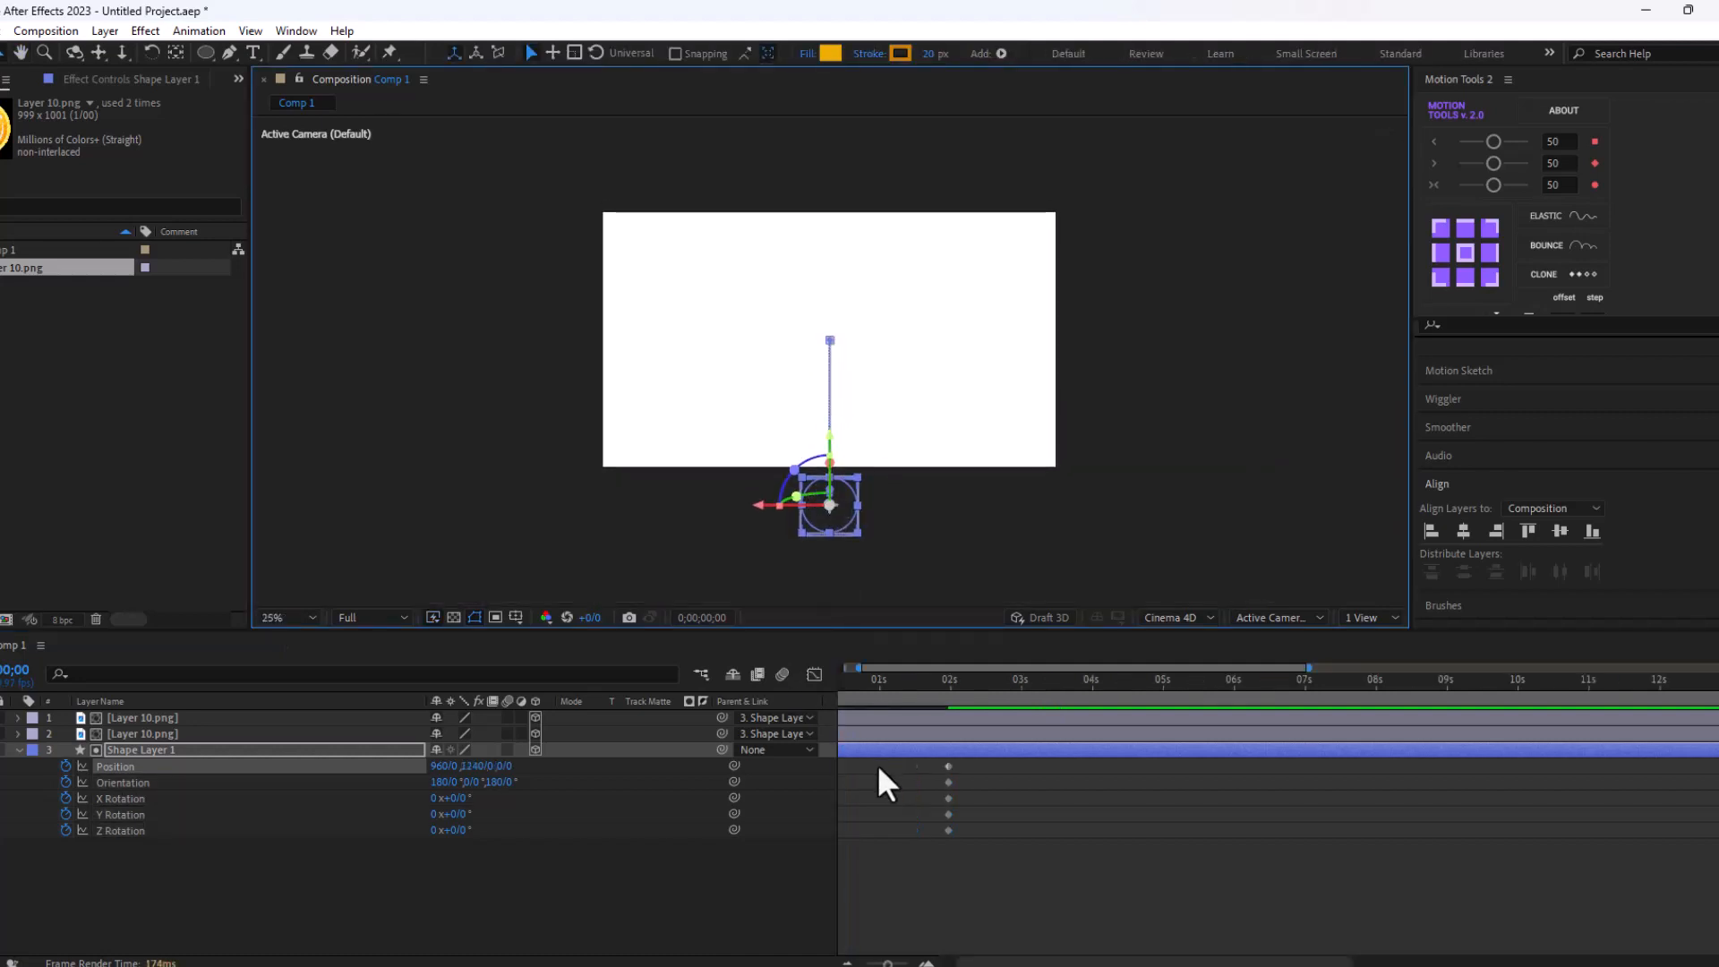
left_click_drag(868, 669, 841, 669)
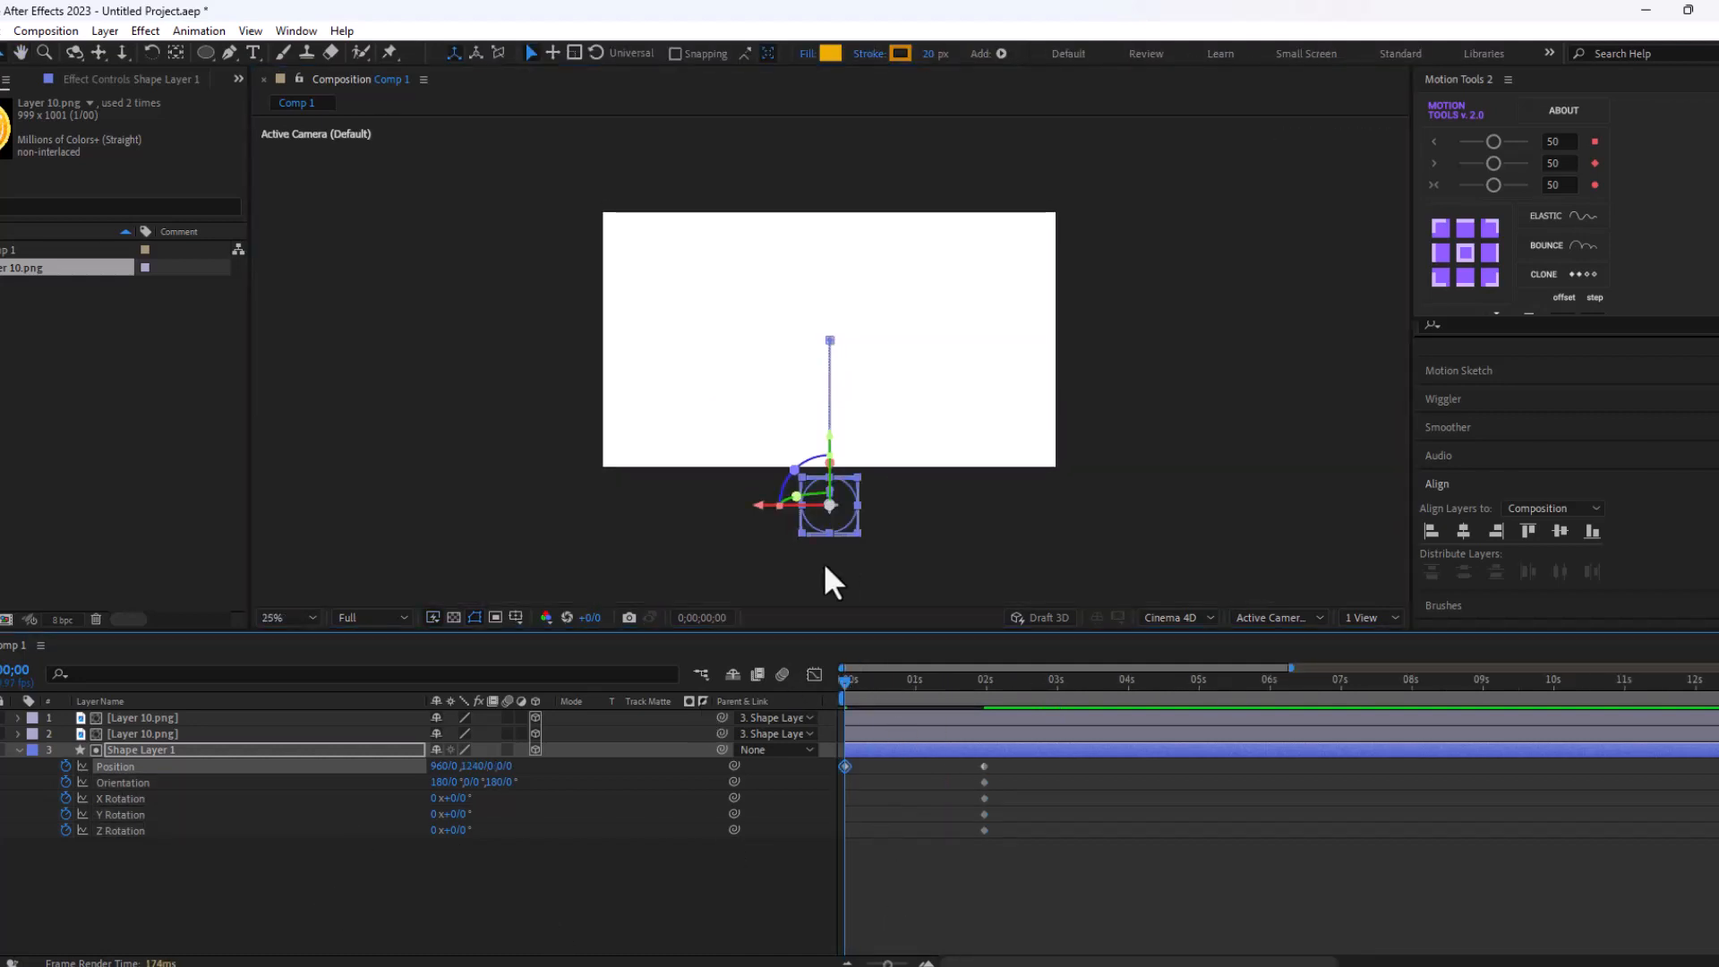
- Check the coin's rise and move its 2-second keyframes to about frame 23
left_click(847, 701)
left_click_drag(899, 711, 979, 745)
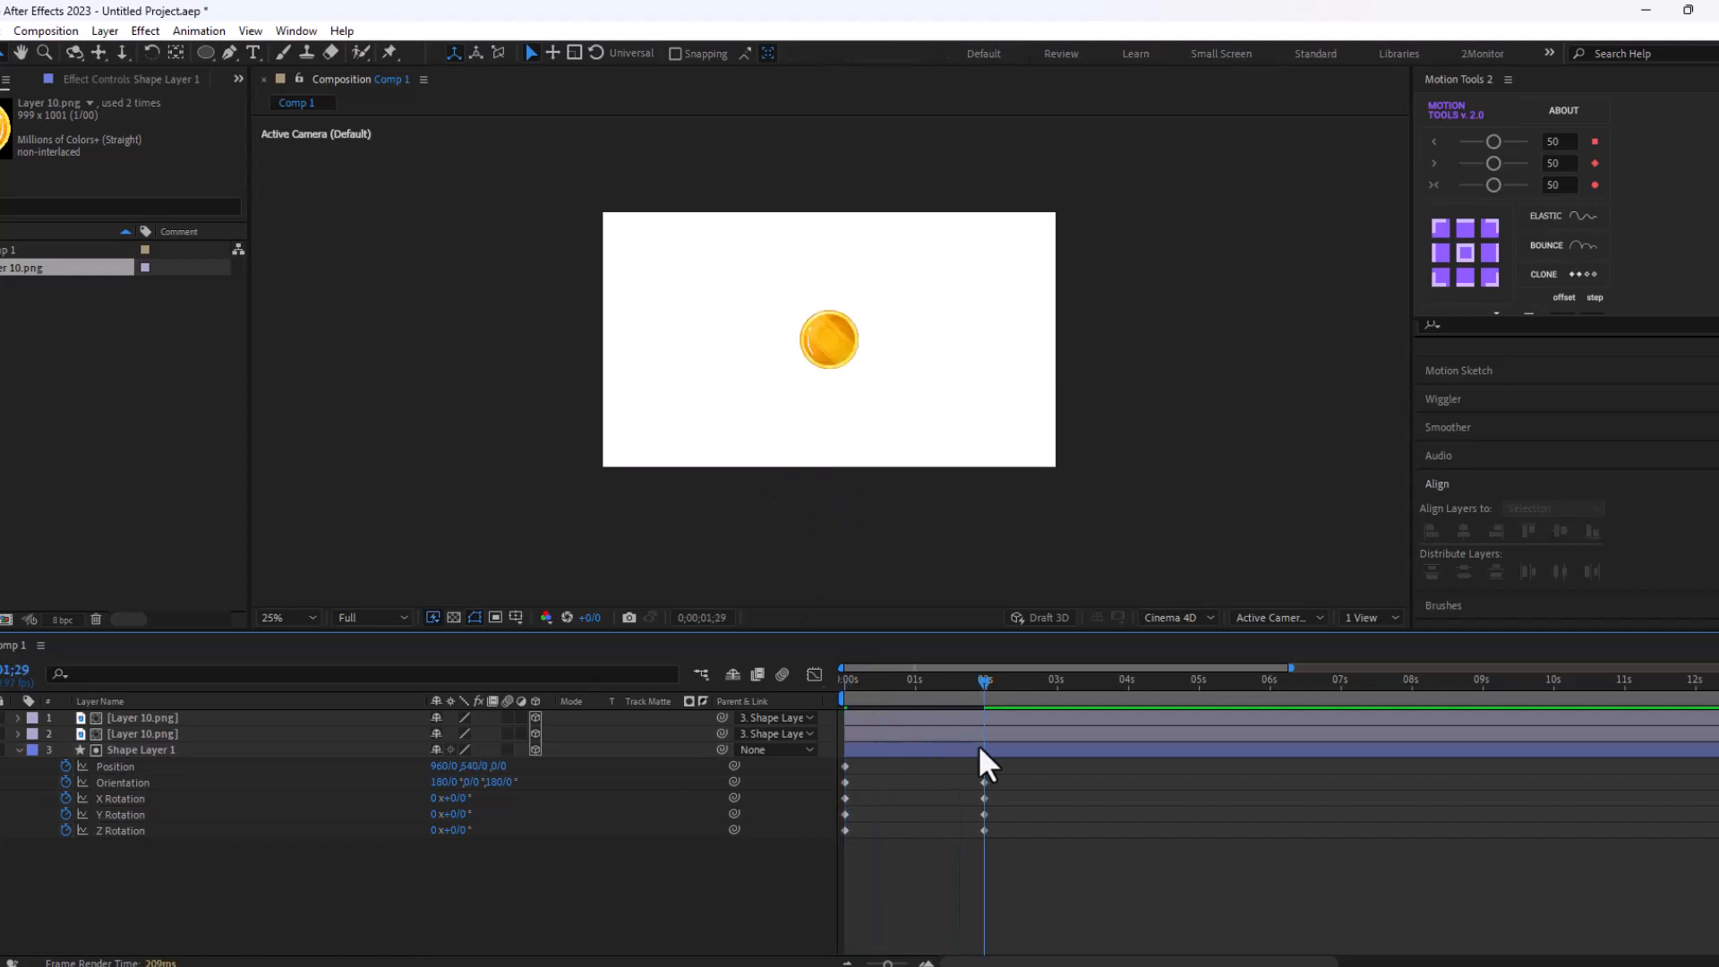
key("Home")
left_click_drag(1043, 909, 885, 768)
- Paste the second keyframes at 0;00;01;07 with the coin raised to Y 476, and drop it below the frame to Y 1436 at 0;00;01;15
left_click_drag(902, 691, 932, 693)
left_click_drag(921, 875, 900, 767)
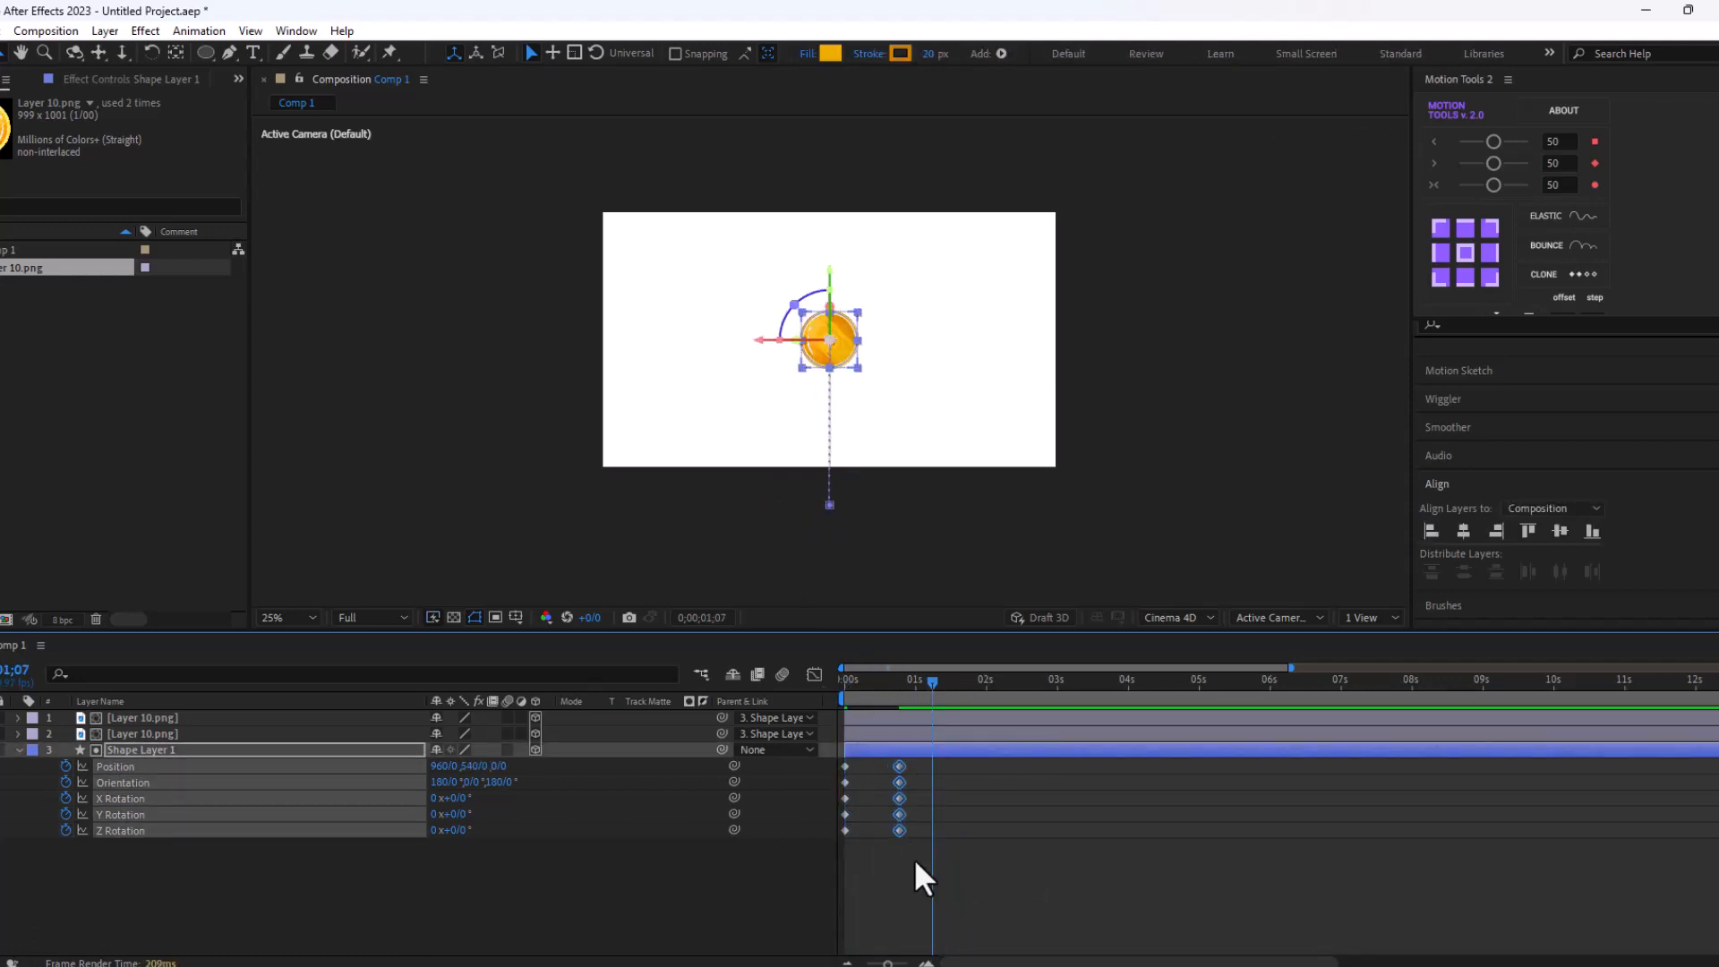
key("ctrl+c")
key("ctrl+v")
left_click_drag(830, 269, 830, 253)
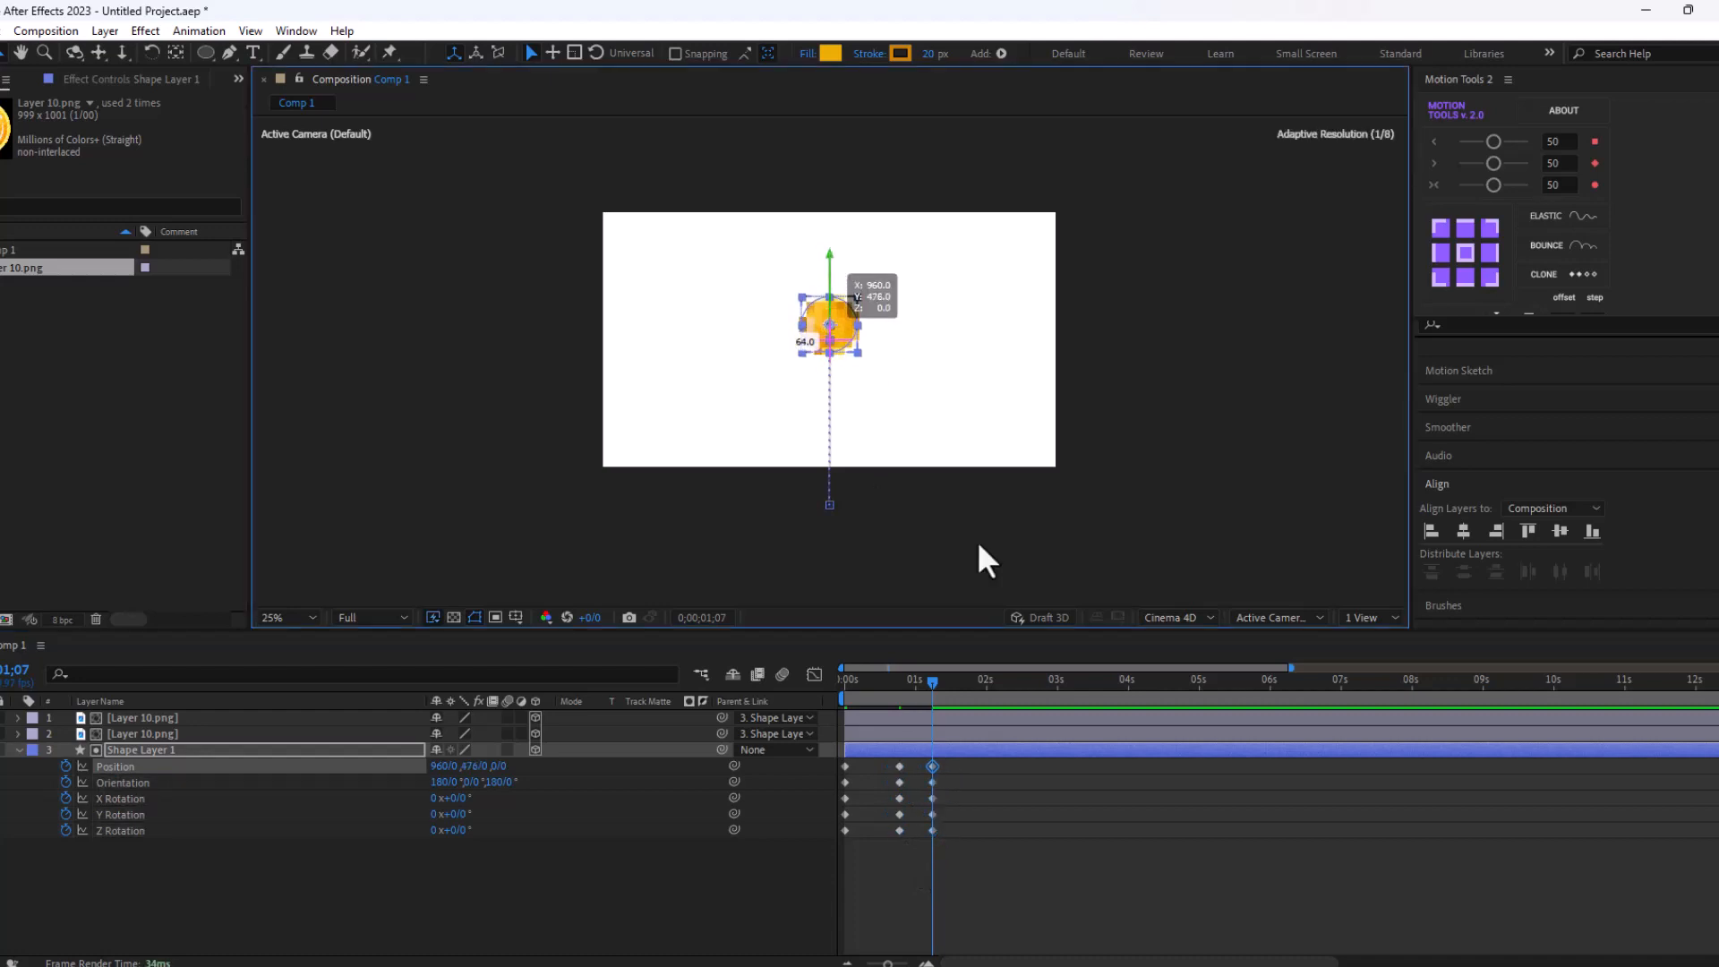
left_click(978, 680)
left_click_drag(830, 327, 833, 555)
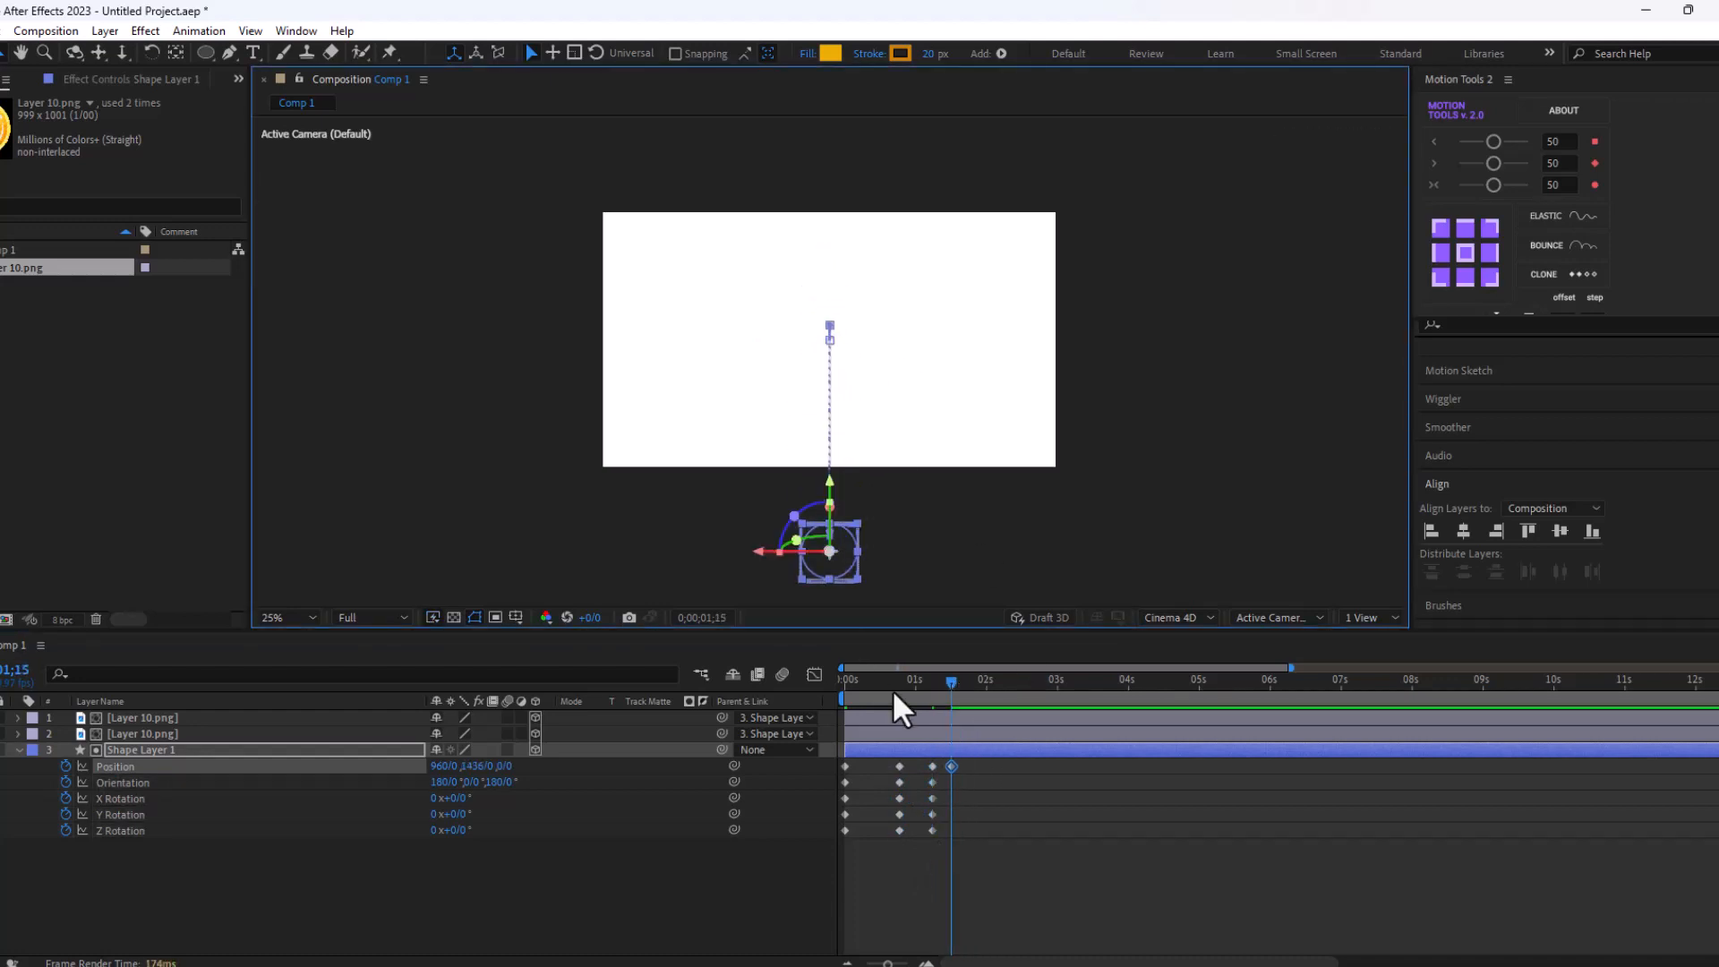
- Ease all the coin's keyframes with Motion Tools at 50 and move the middle keyframes to about frame 26
left_click_drag(1029, 867, 796, 737)
left_click(1493, 163)
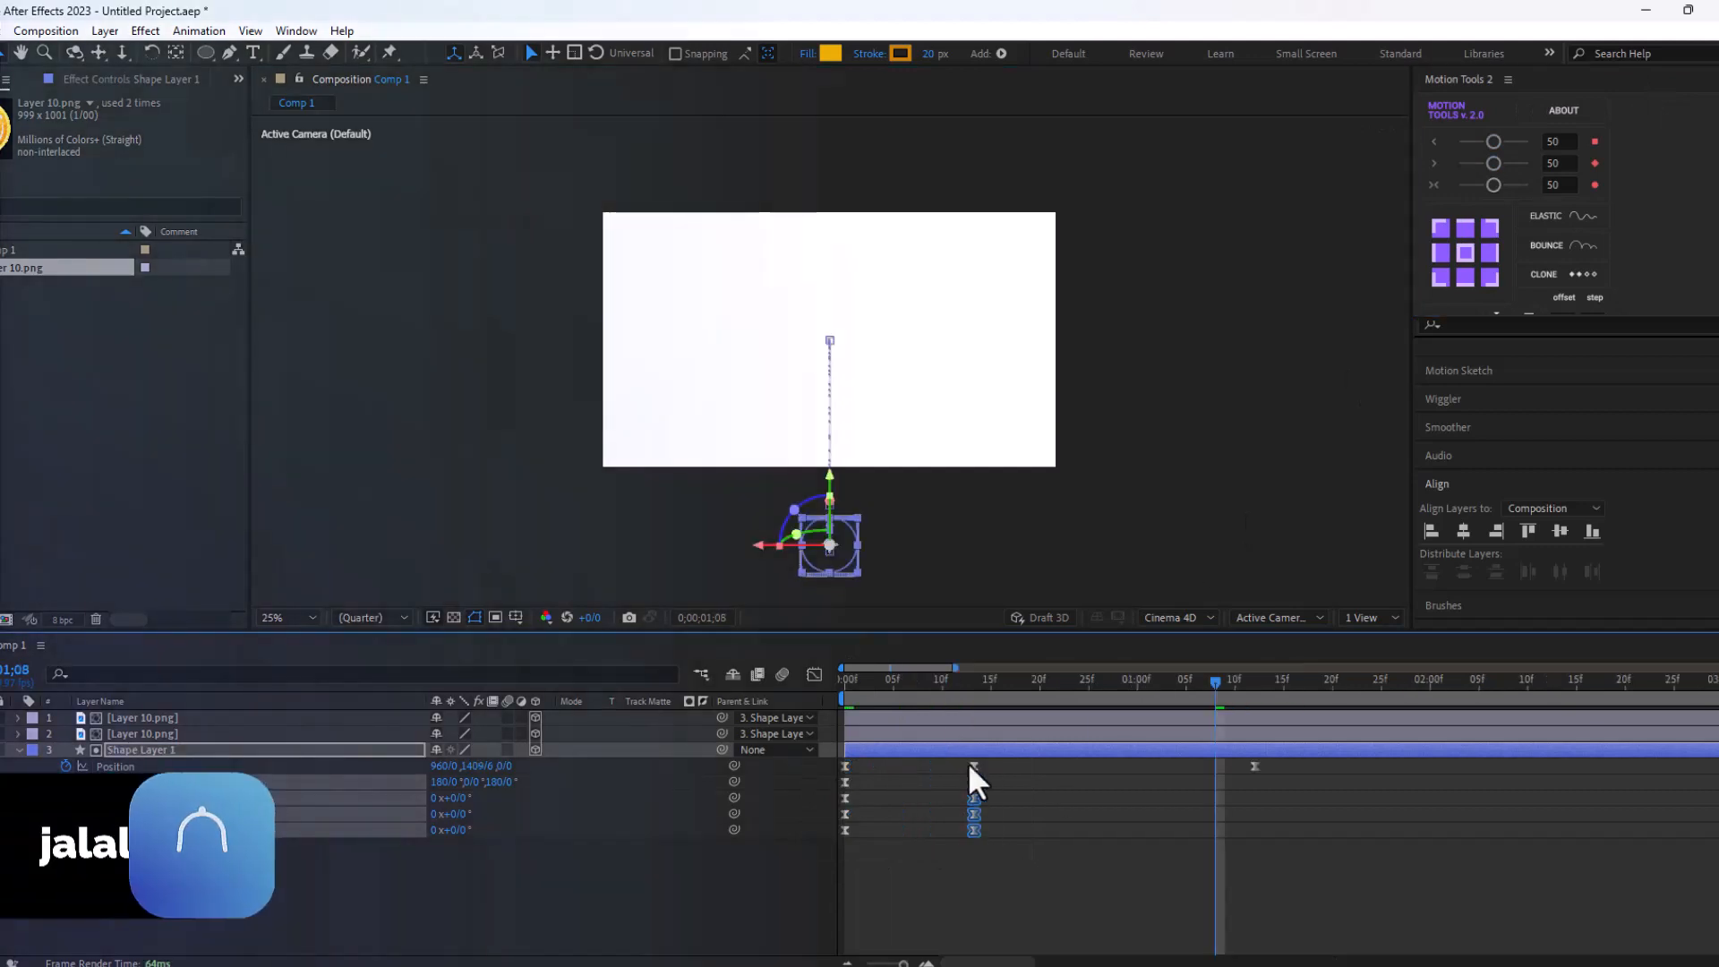
left_click_drag(970, 765, 1098, 765)
- Play back the coin's rise and fall and fit the whole composition in the viewer
key("space")
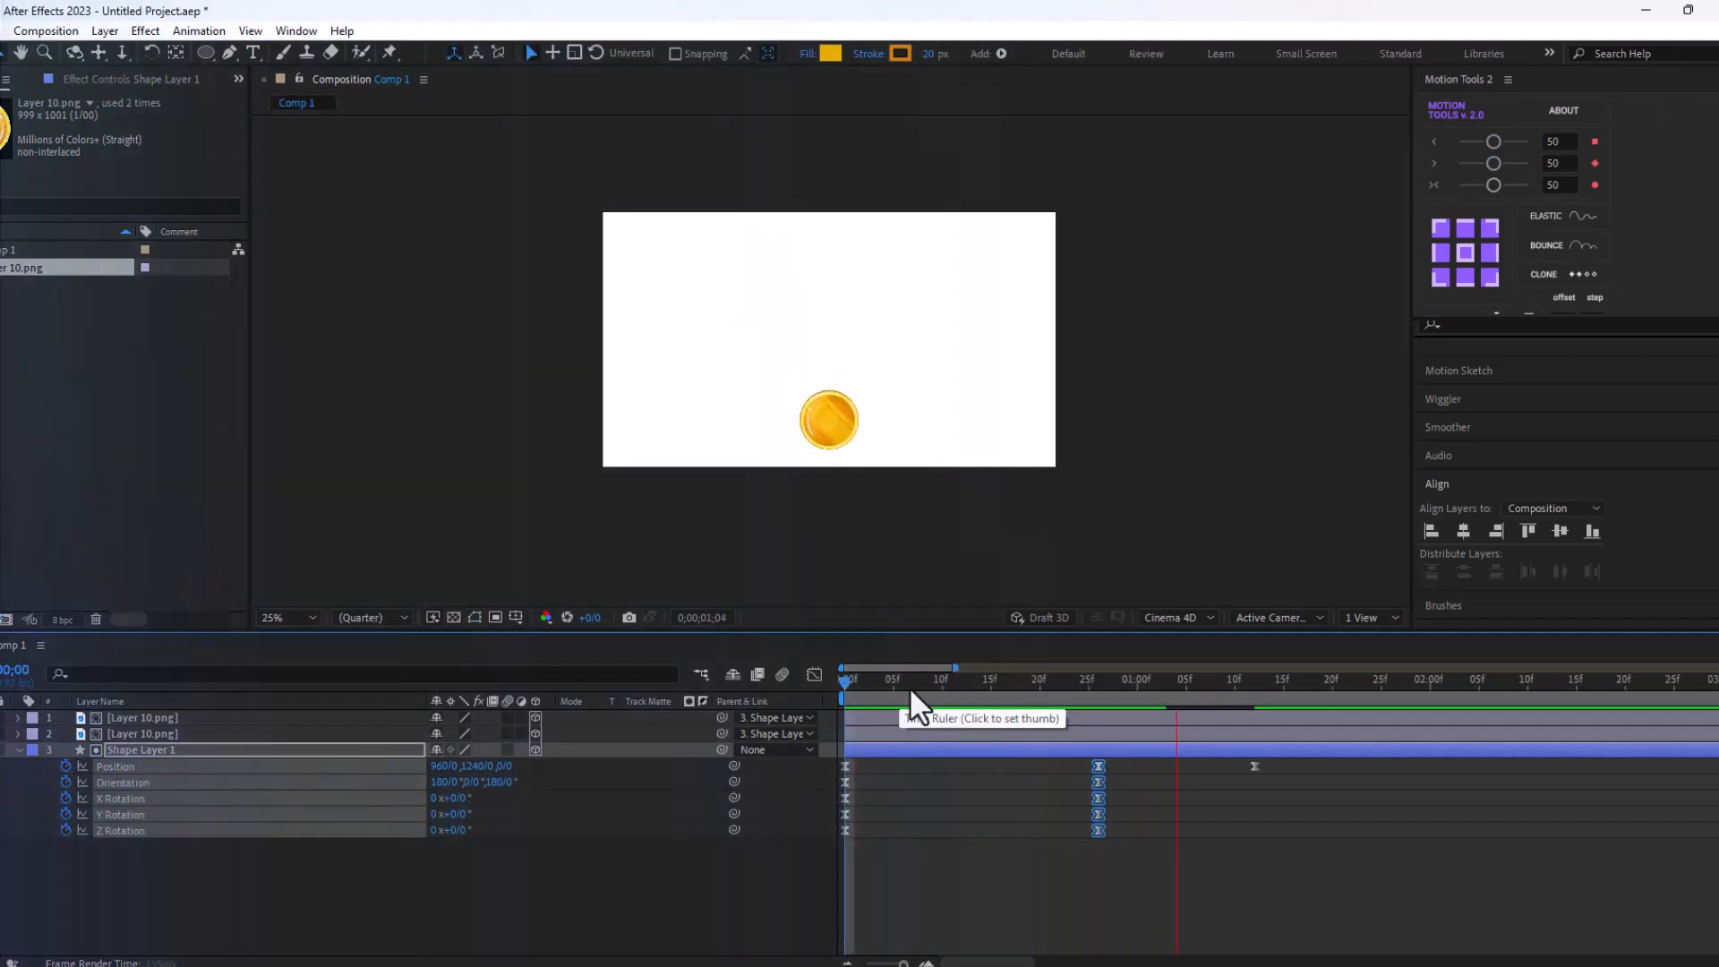
key("space")
key("space")
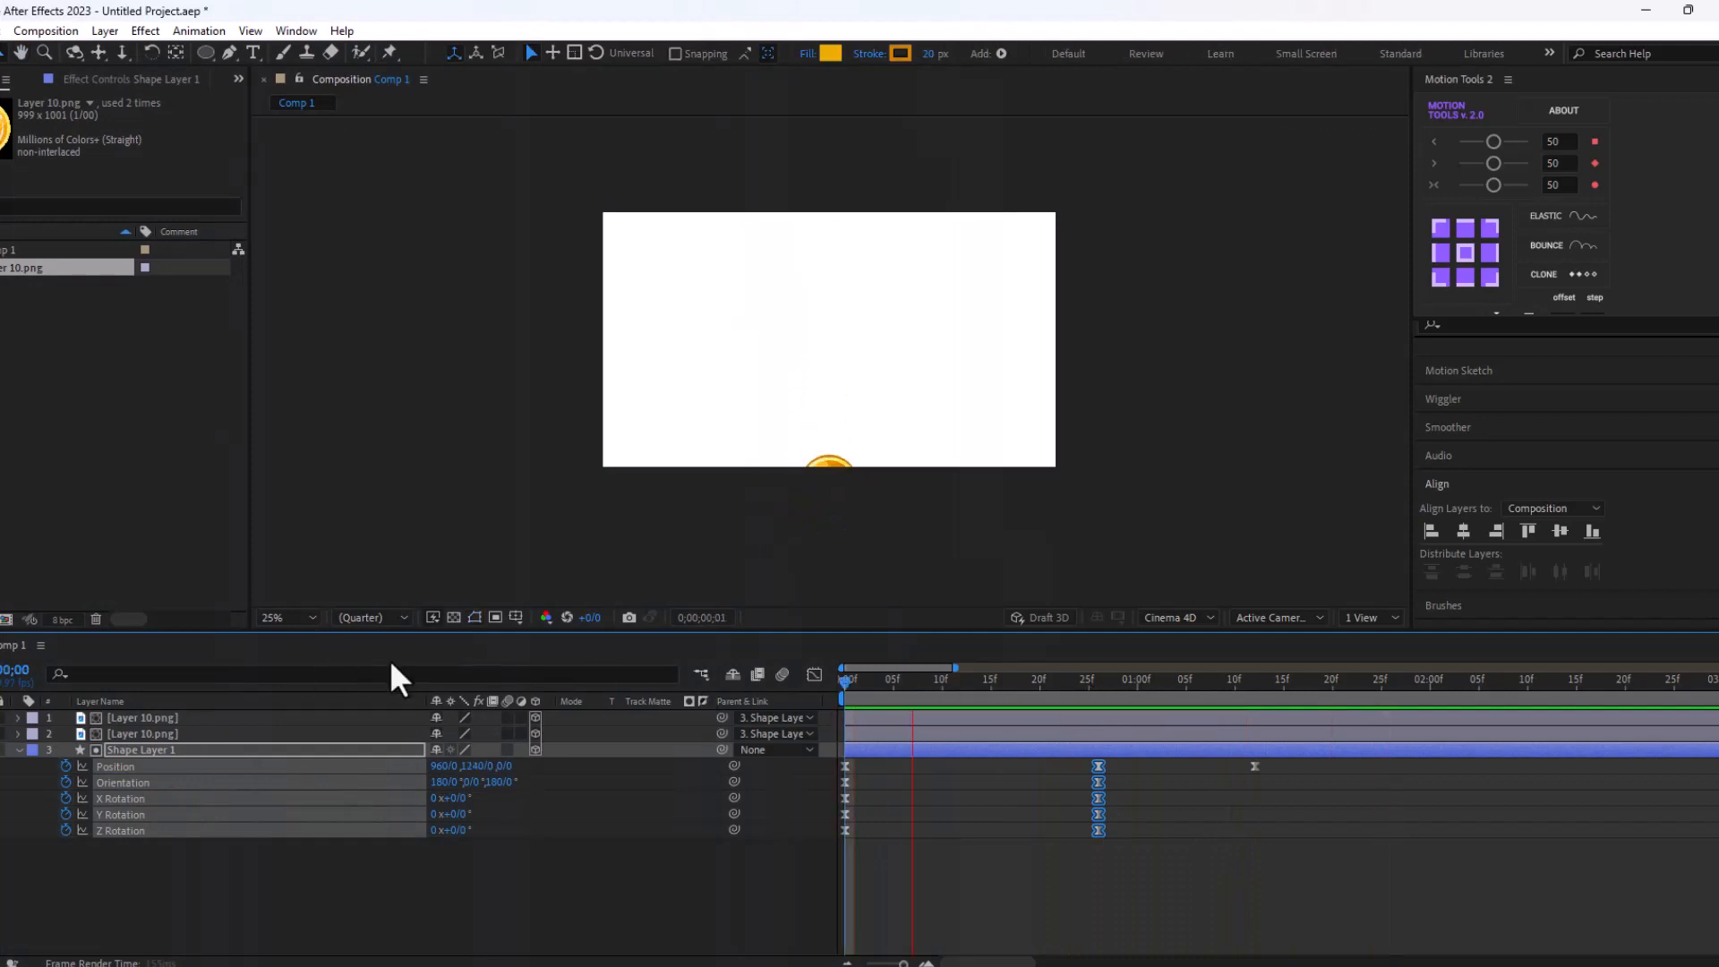
key("space")
left_click(288, 616)
left_click(295, 656)
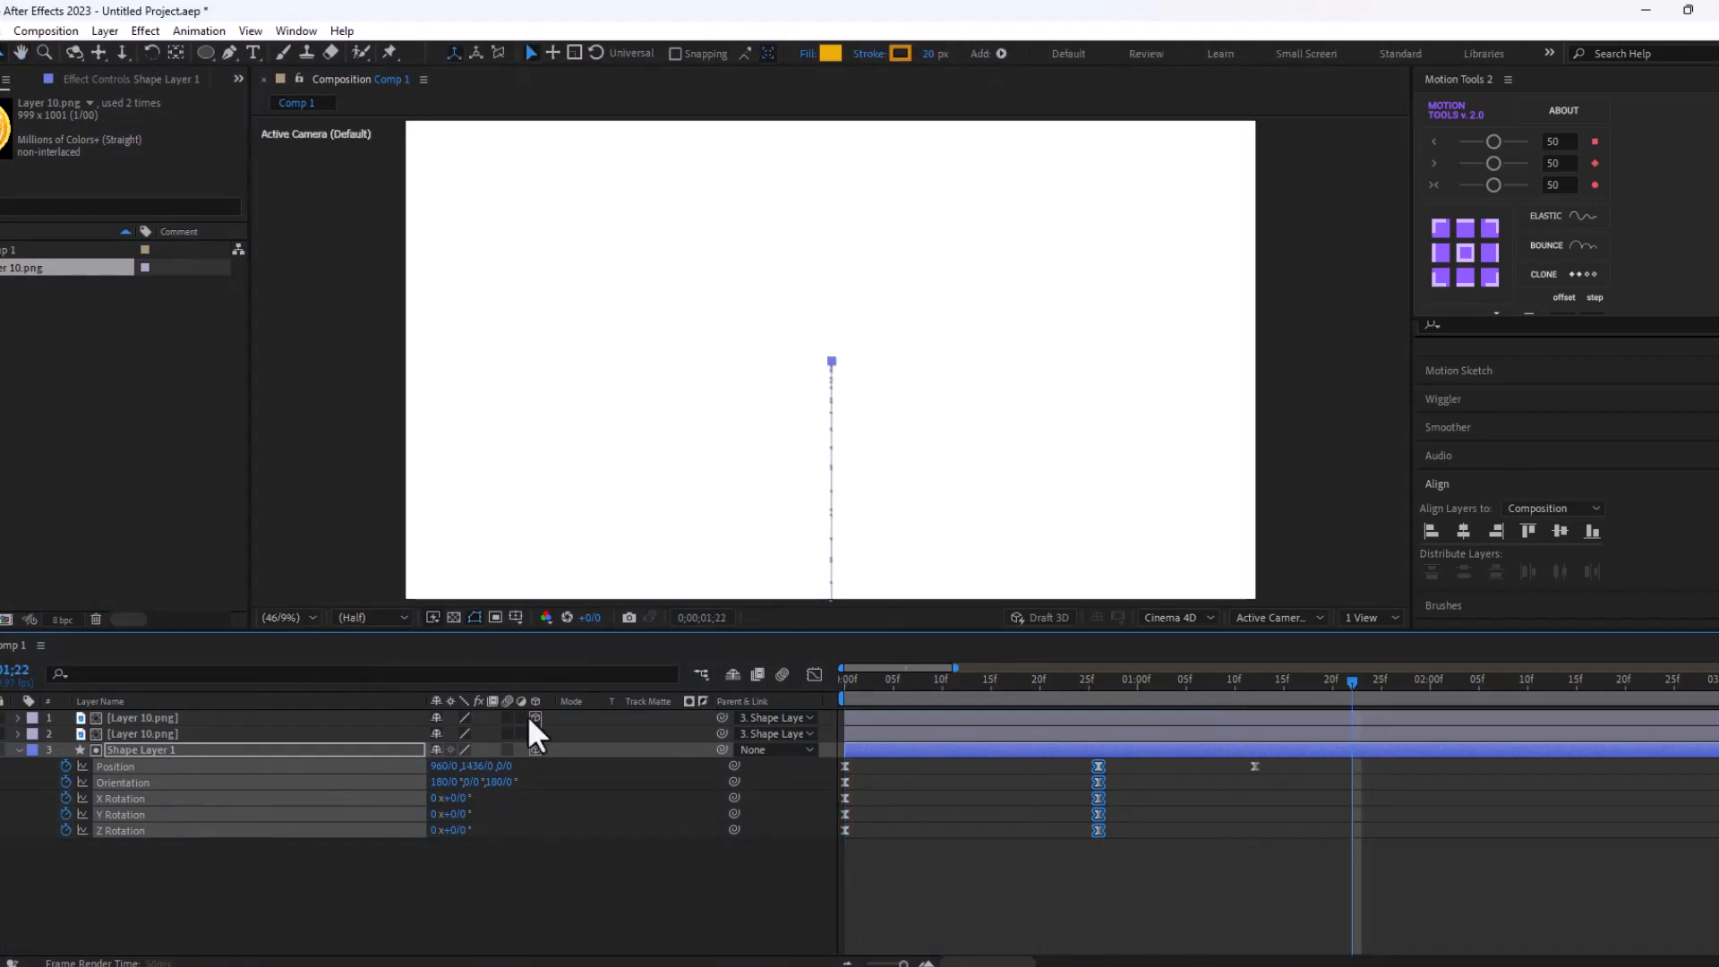
- Replay the animation from the start and move the last Position keyframe to about 0;00;01;09
key("F2")
left_click(844, 679)
key("space")
key("space")
left_click_drag(1253, 766, 1224, 767)
- Play back the motion and retime the middle keyframes to about frame 23 and the last Position keyframe to about 0;00;01;15
left_click_drag(1082, 873, 1120, 753)
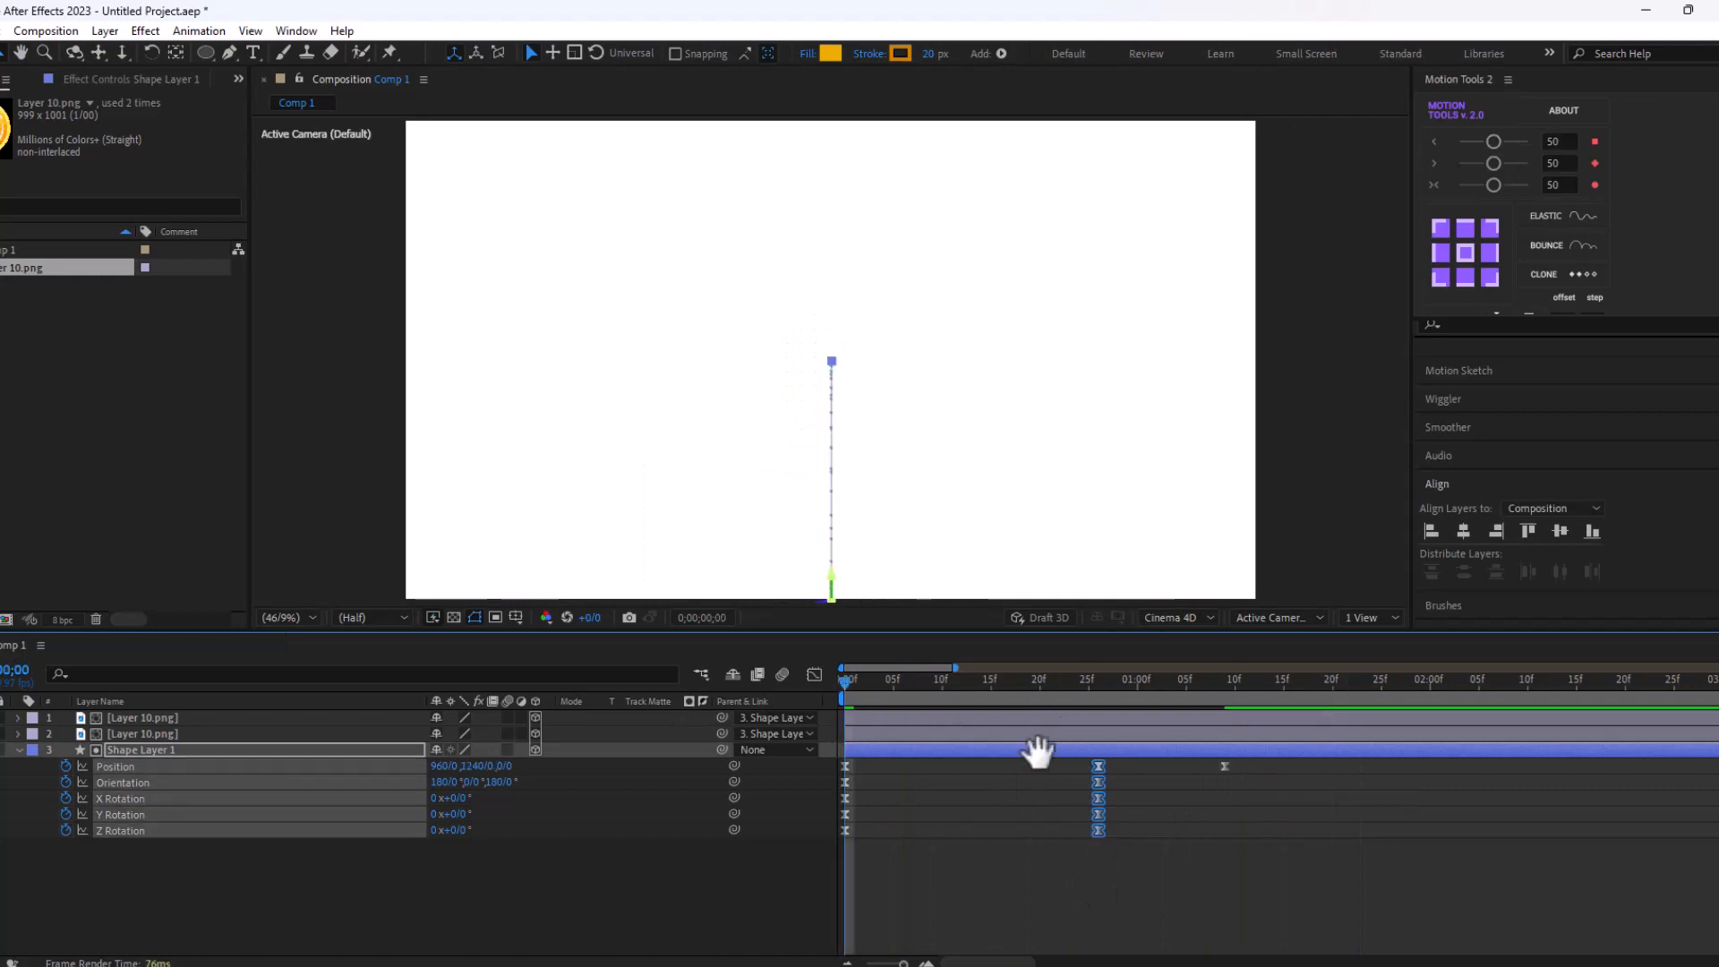
key("space")
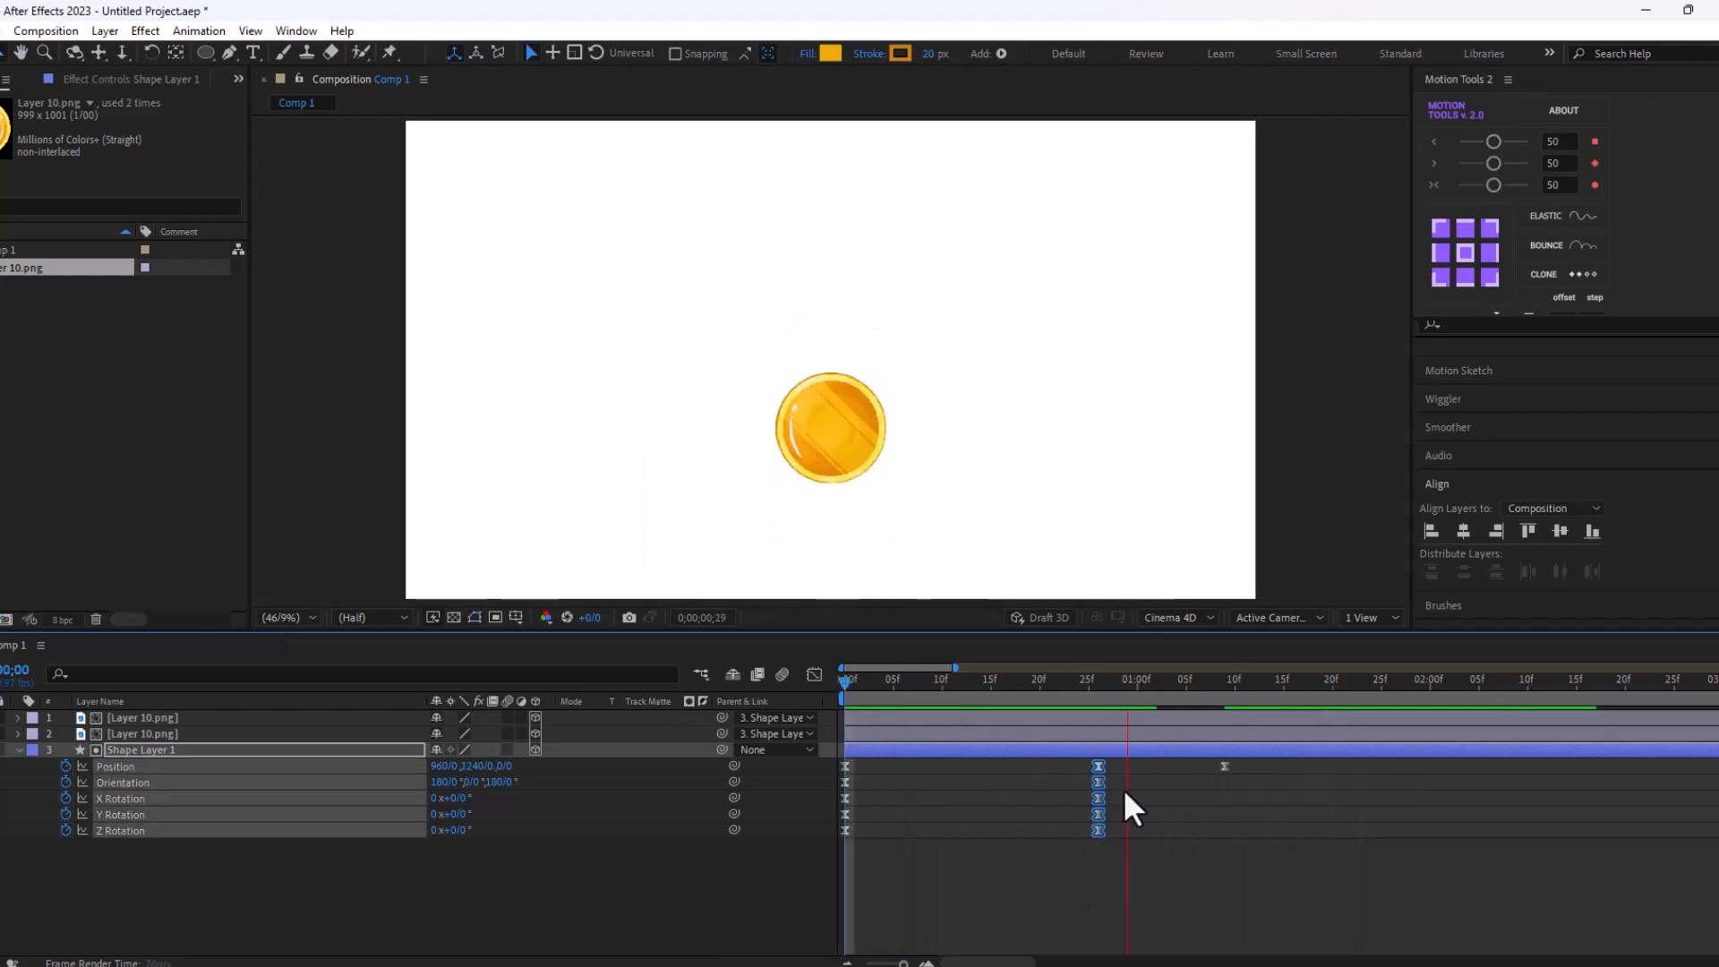
left_click(1158, 868)
key("space")
key("minus")
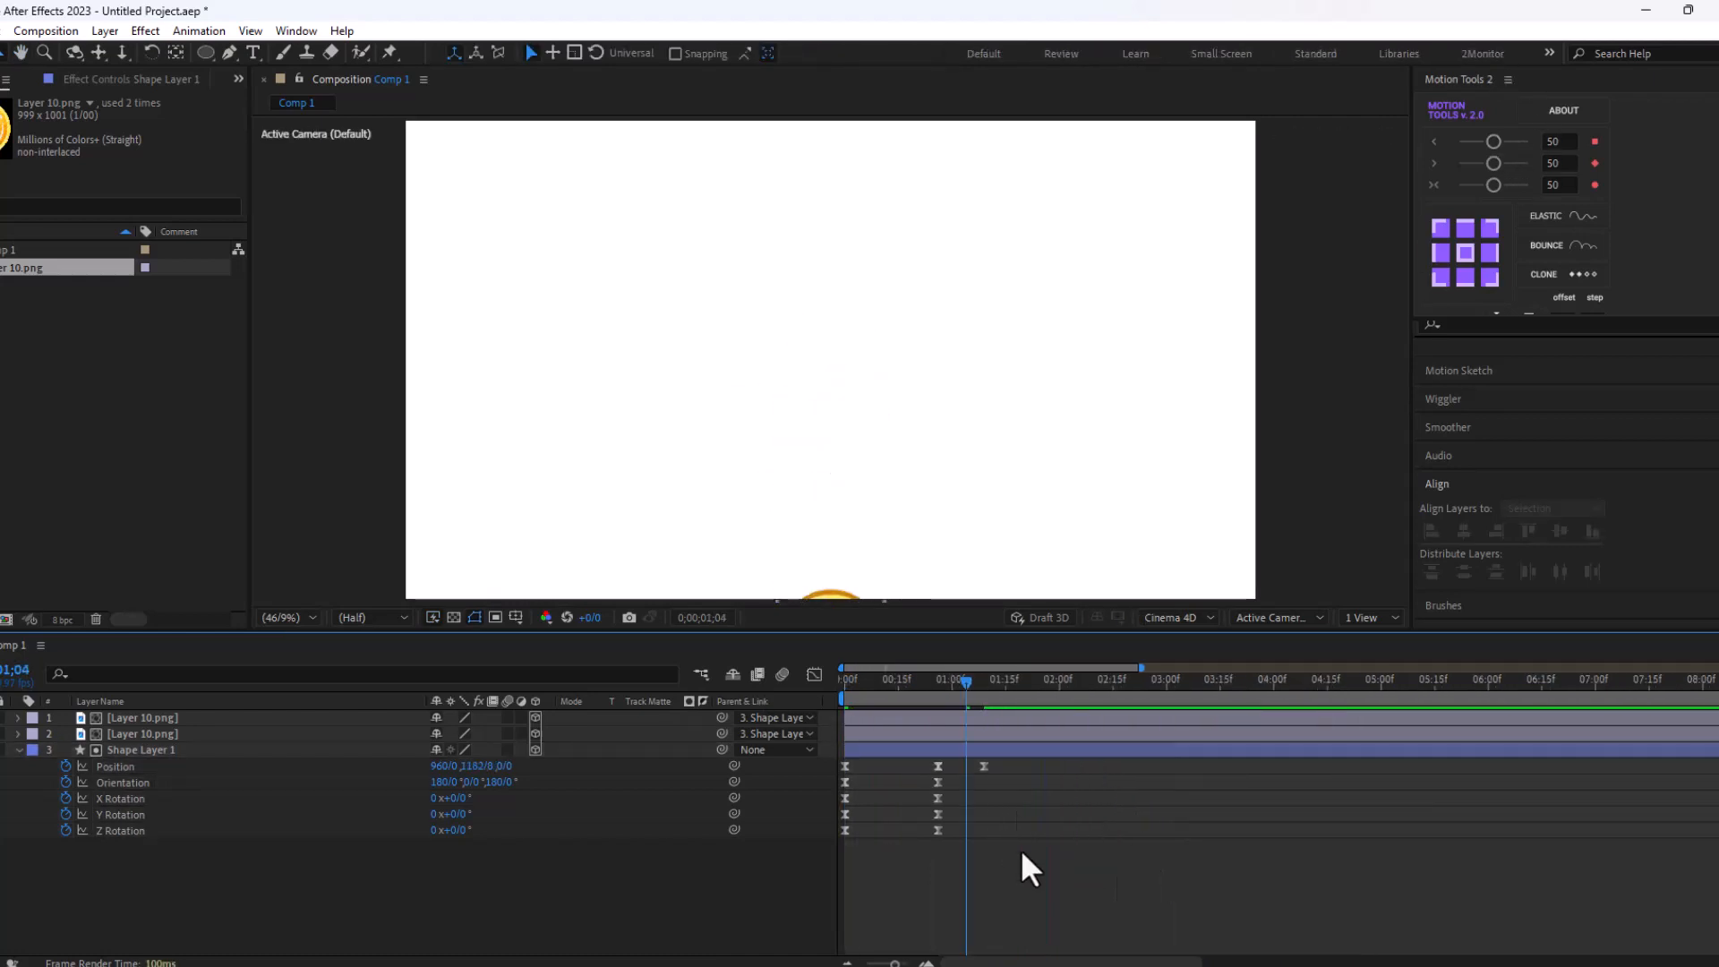
left_click_drag(990, 861, 890, 761)
key("space")
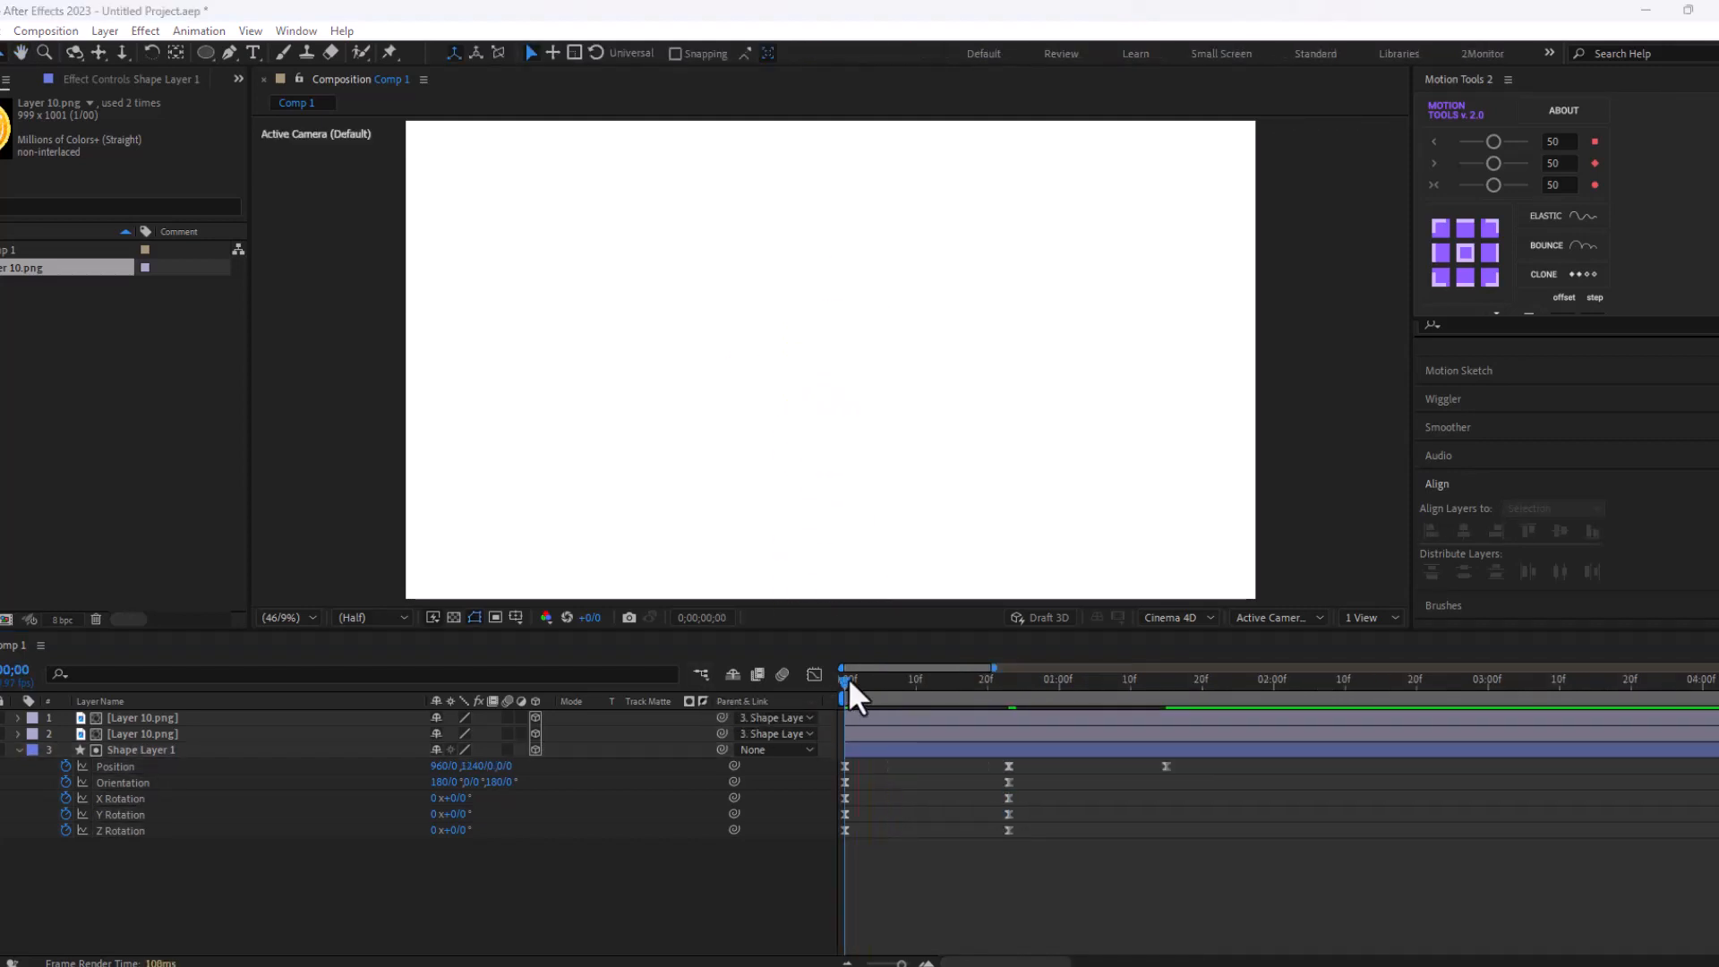
- Set the coin's Y Rotation to 0x+341° at the time of the last Position keyframe
left_click_drag(847, 676, 1008, 703)
left_click_drag(450, 814, 696, 813)
key("ctrl+z")
left_click_drag(1017, 695, 1165, 732)
left_click_drag(475, 813, 1039, 824)
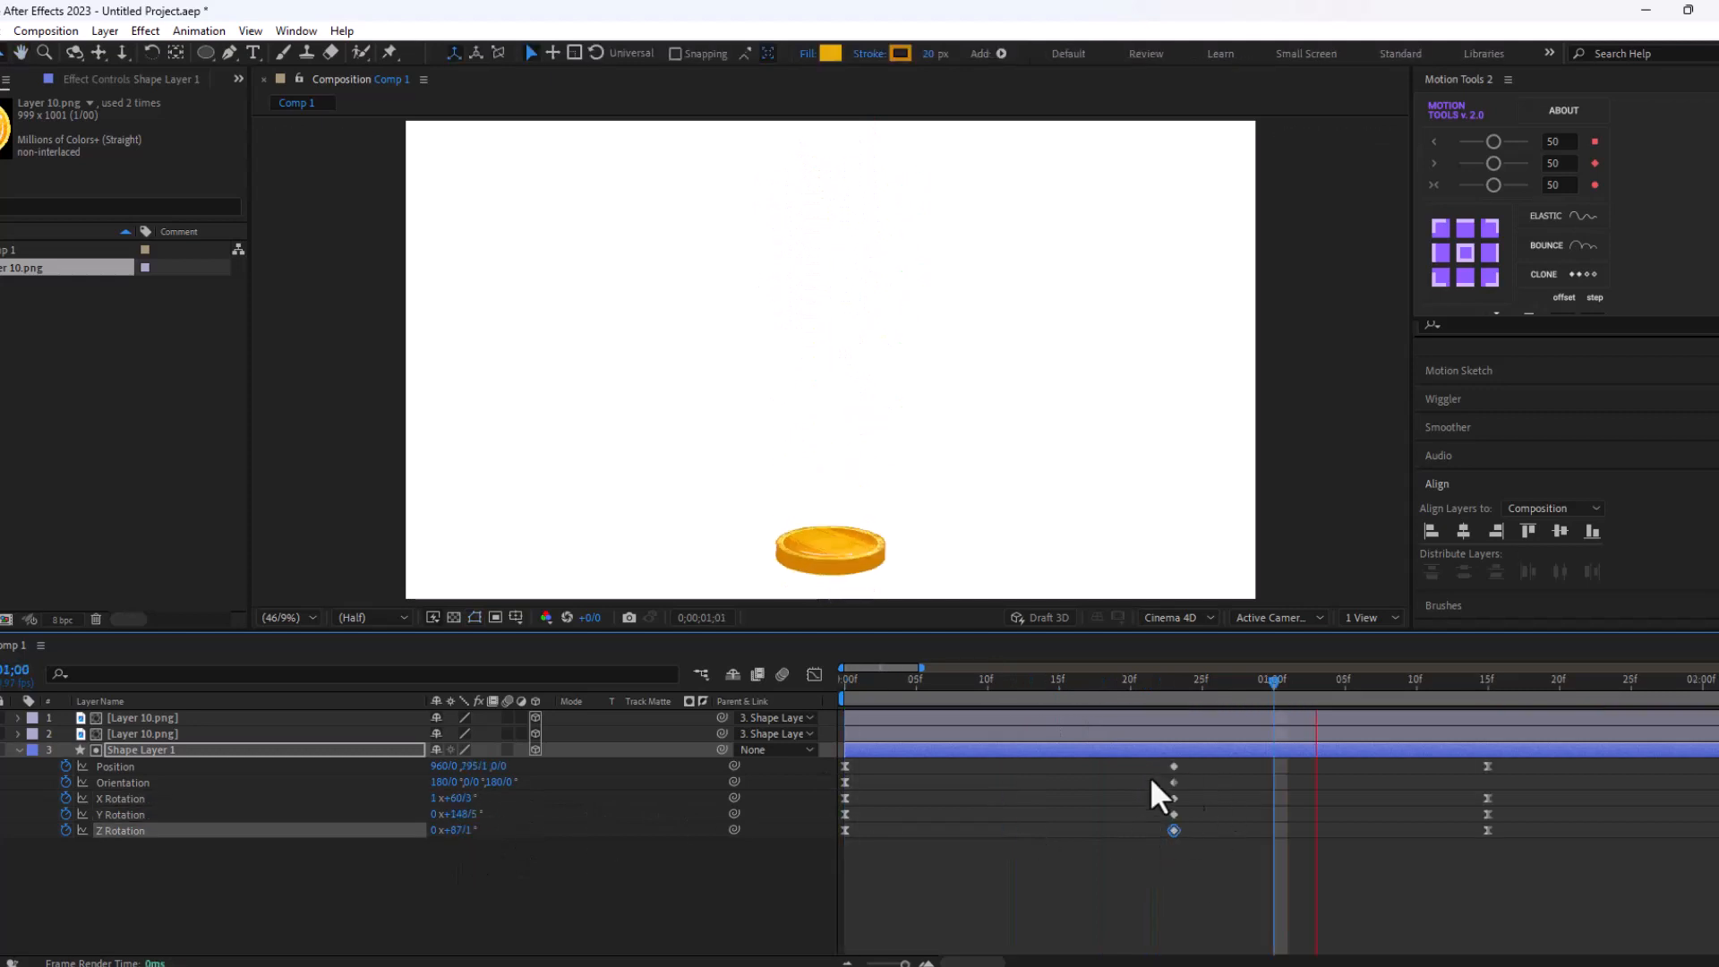
- Ease the middle Position keyframe with Motion Tools, setting all three easing values to 30
left_click(1174, 766)
left_click(1484, 141)
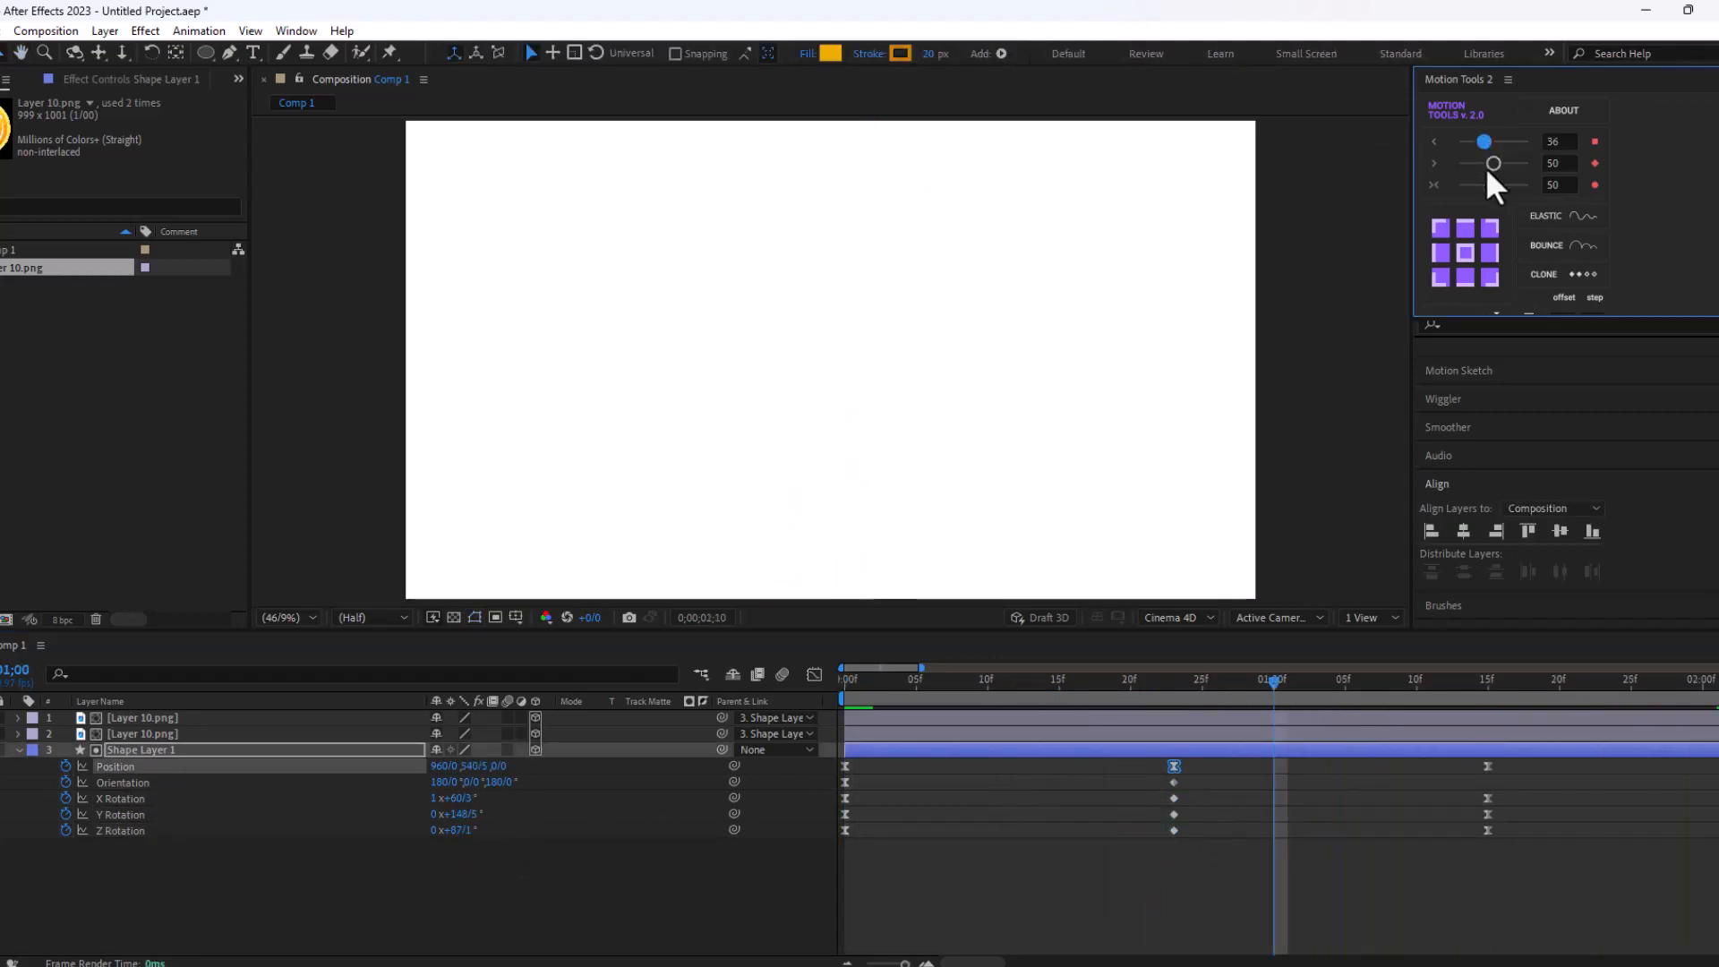
left_click(1478, 162)
left_click(1484, 184)
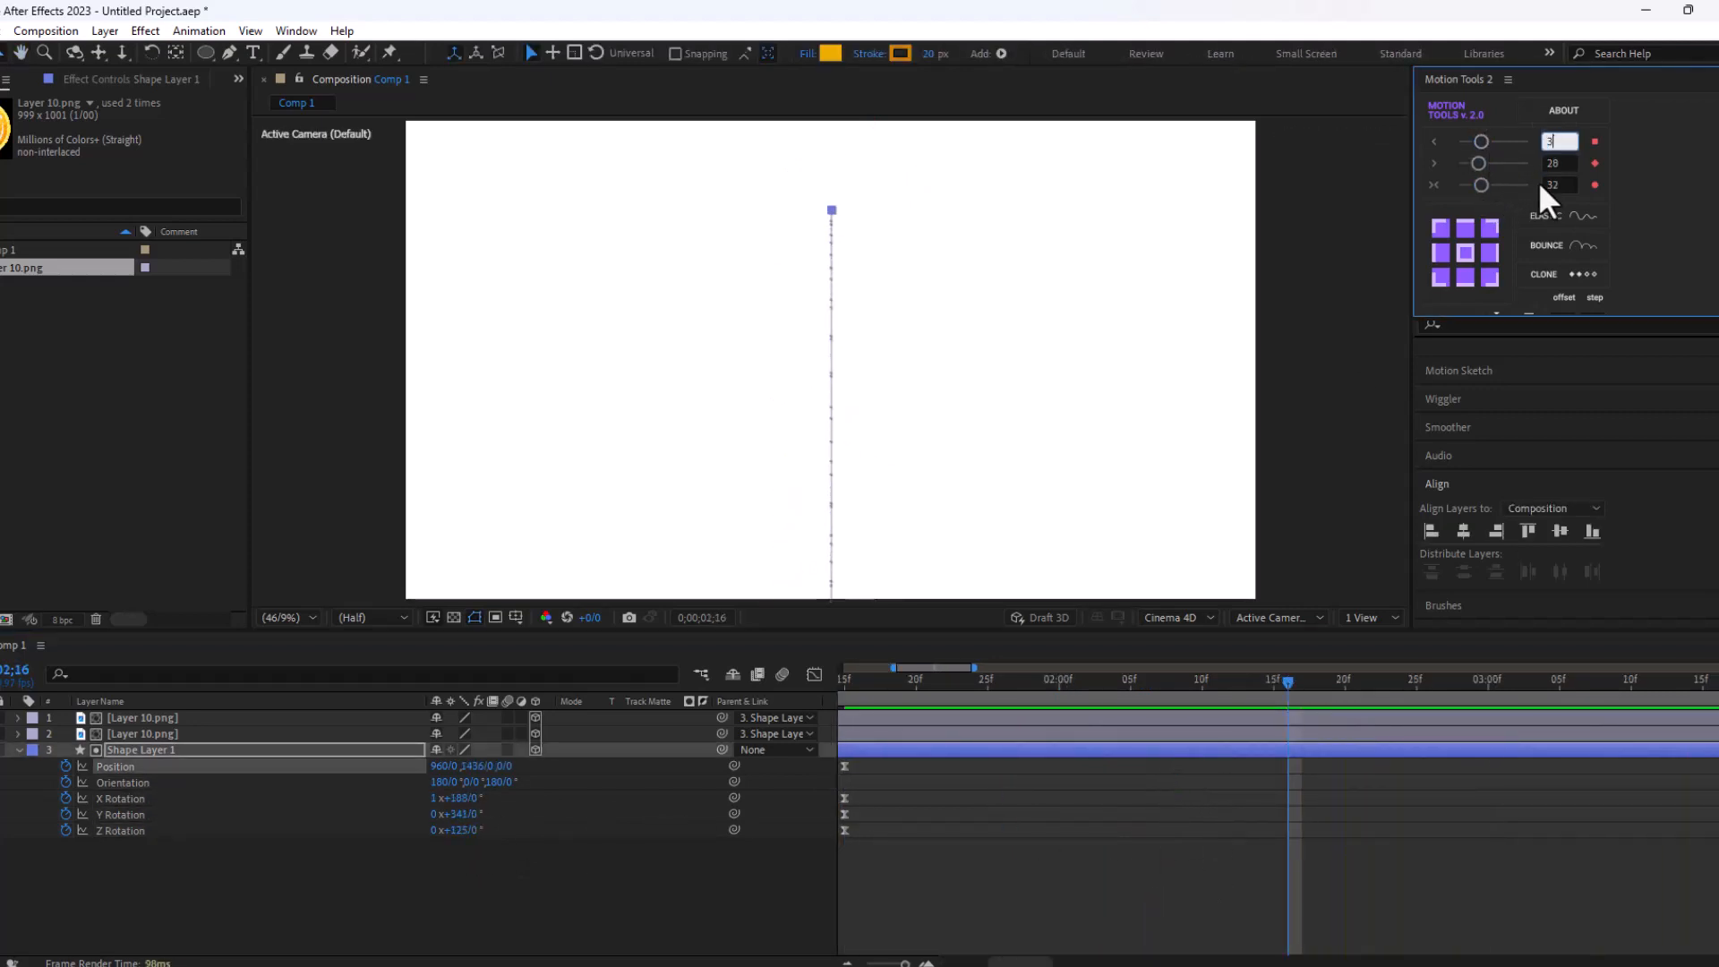
- Play the spinning coin animation from the start to review its motion
left_click(987, 886)
key("minus")
key("minus")
key("minus")
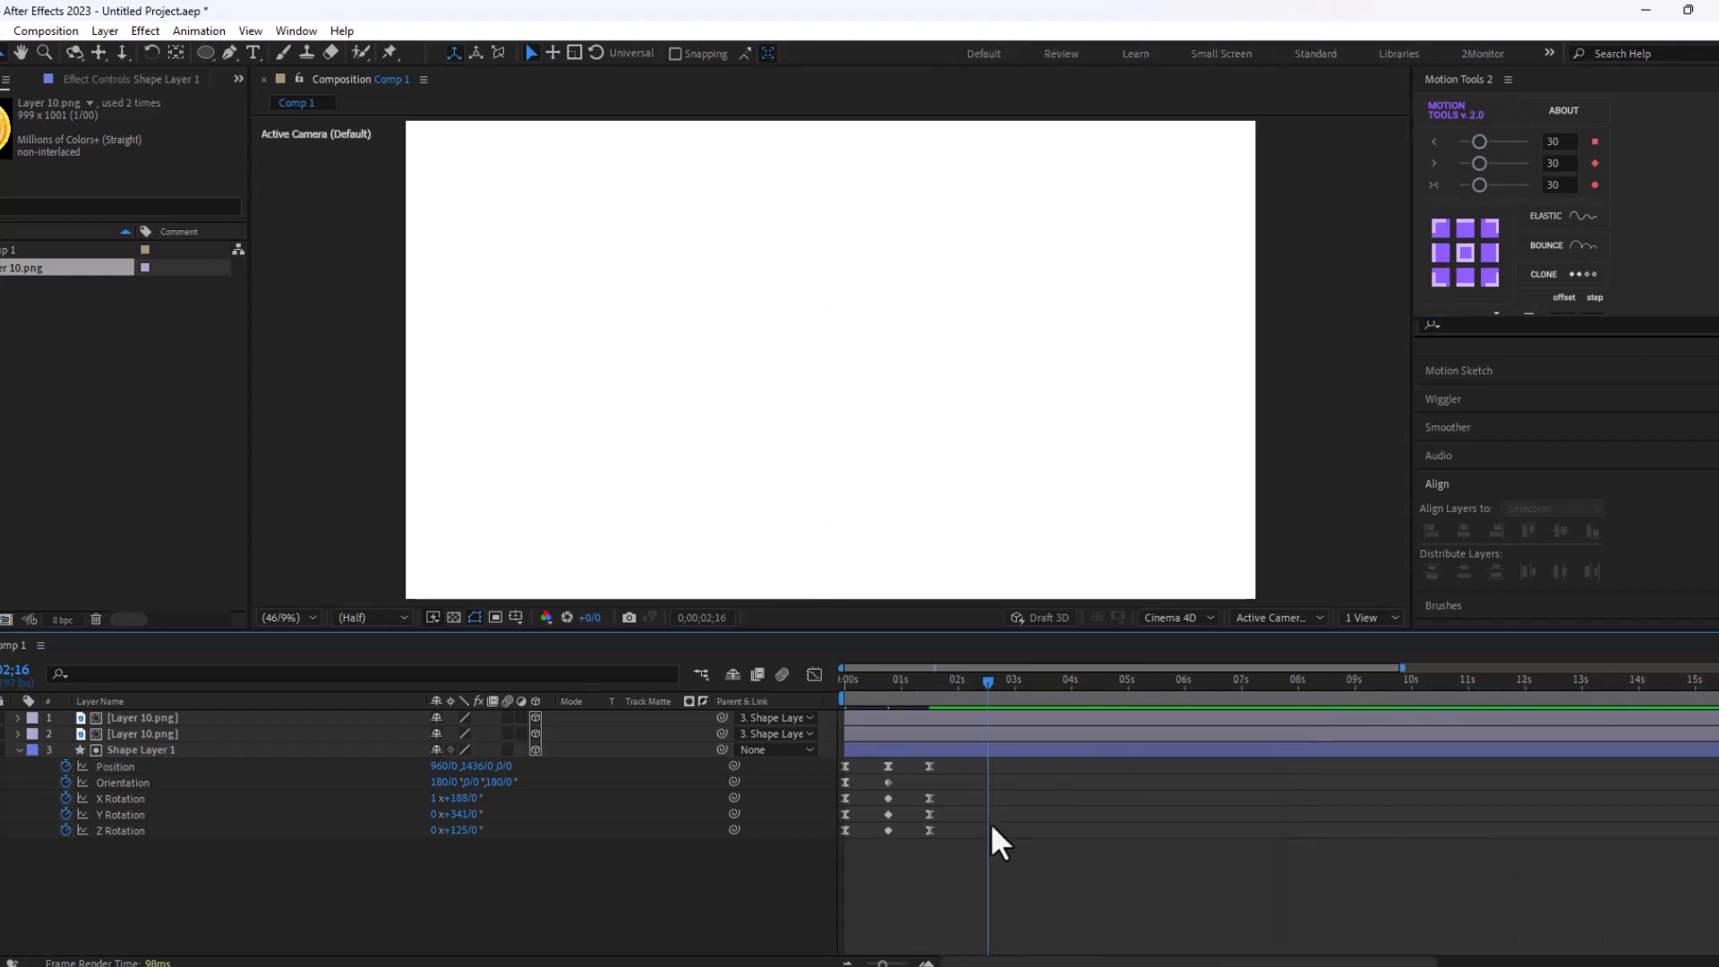
key("Home")
key("space")
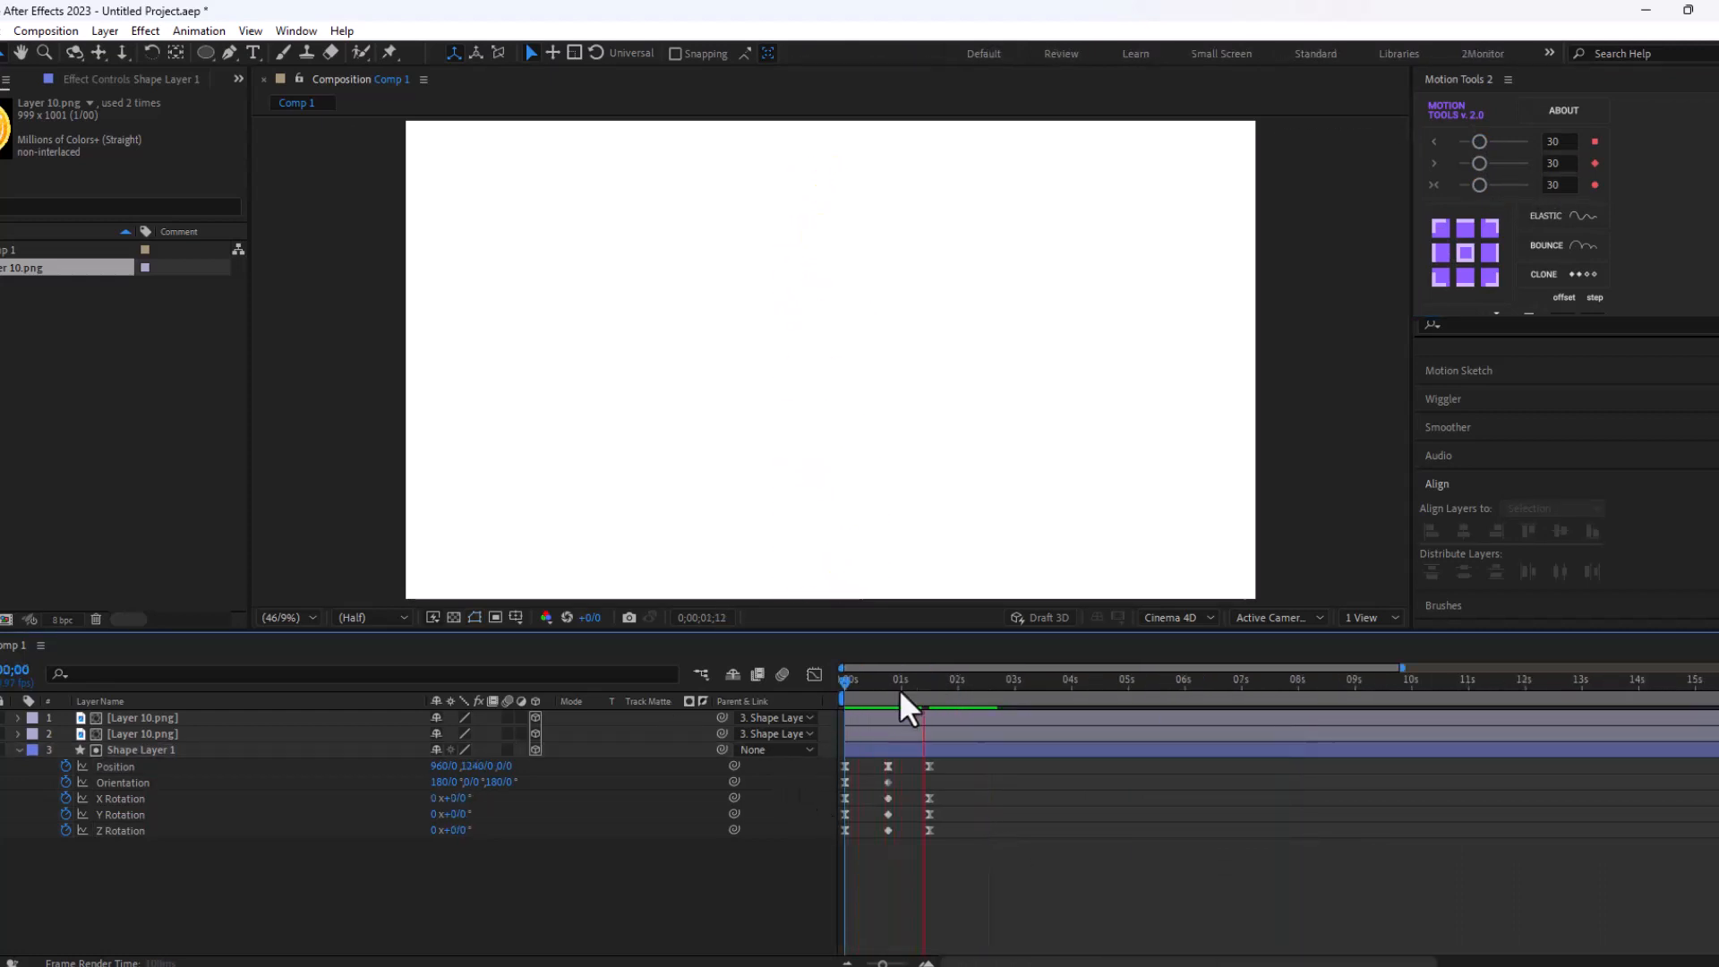
- Ease all three Position keyframes with Motion Tools, setting all three easing values to 60, and play the result
left_click(886, 766)
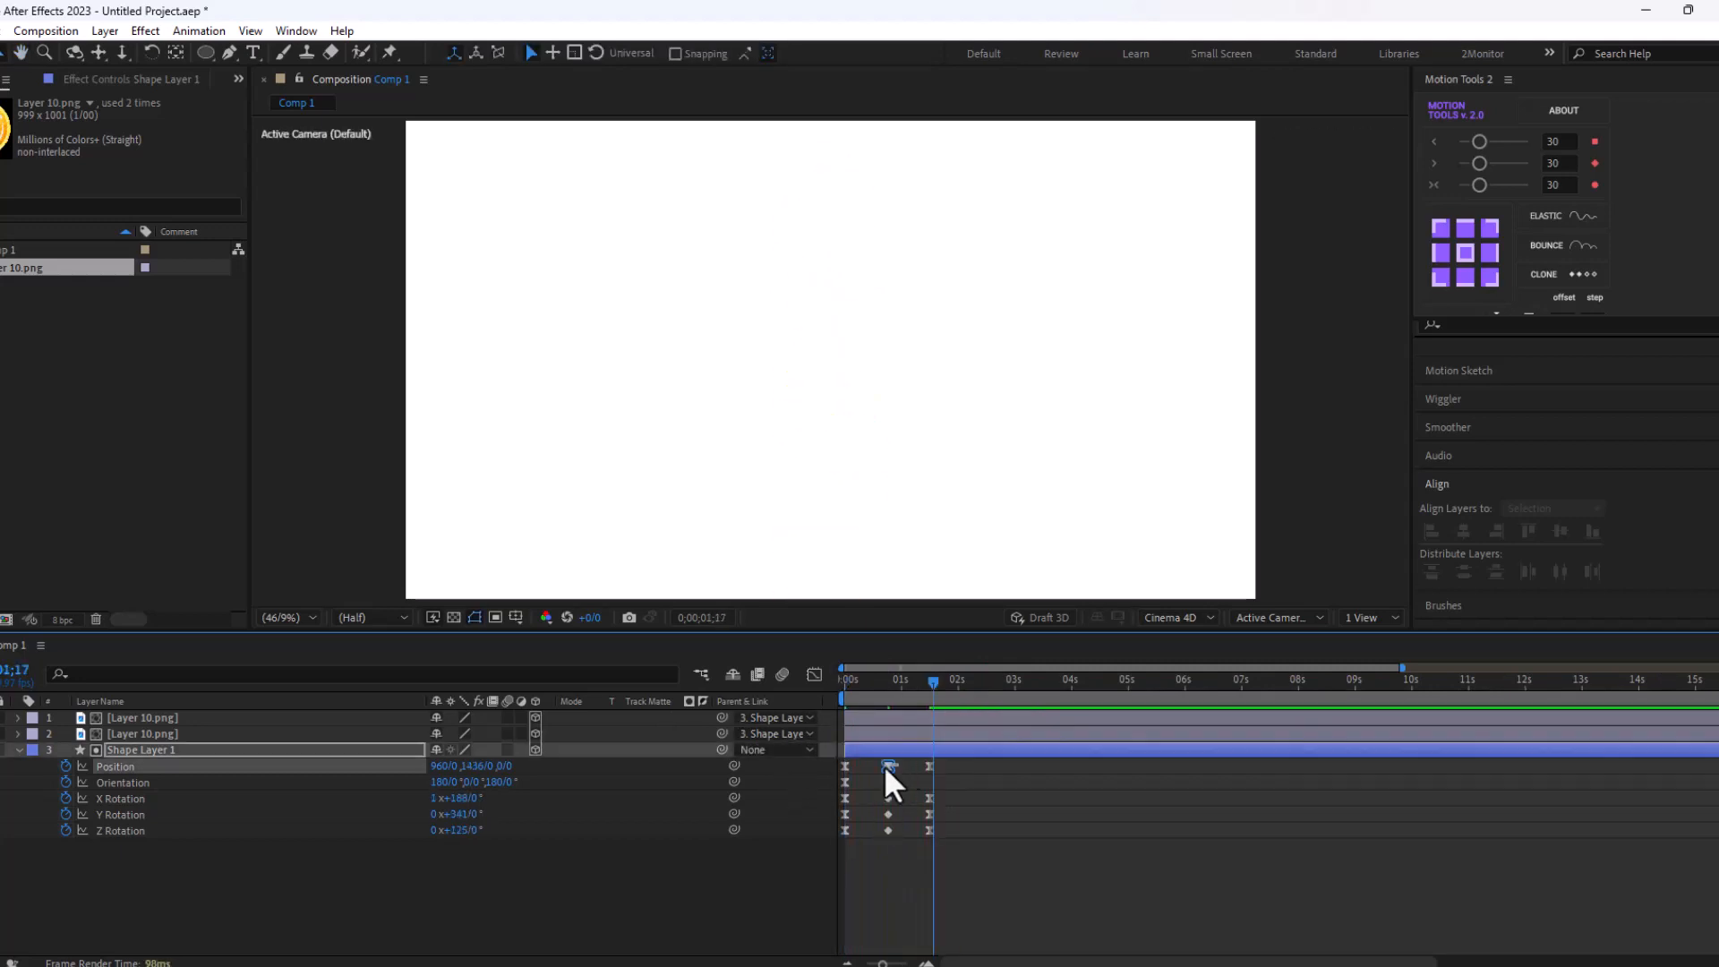
left_click(891, 767)
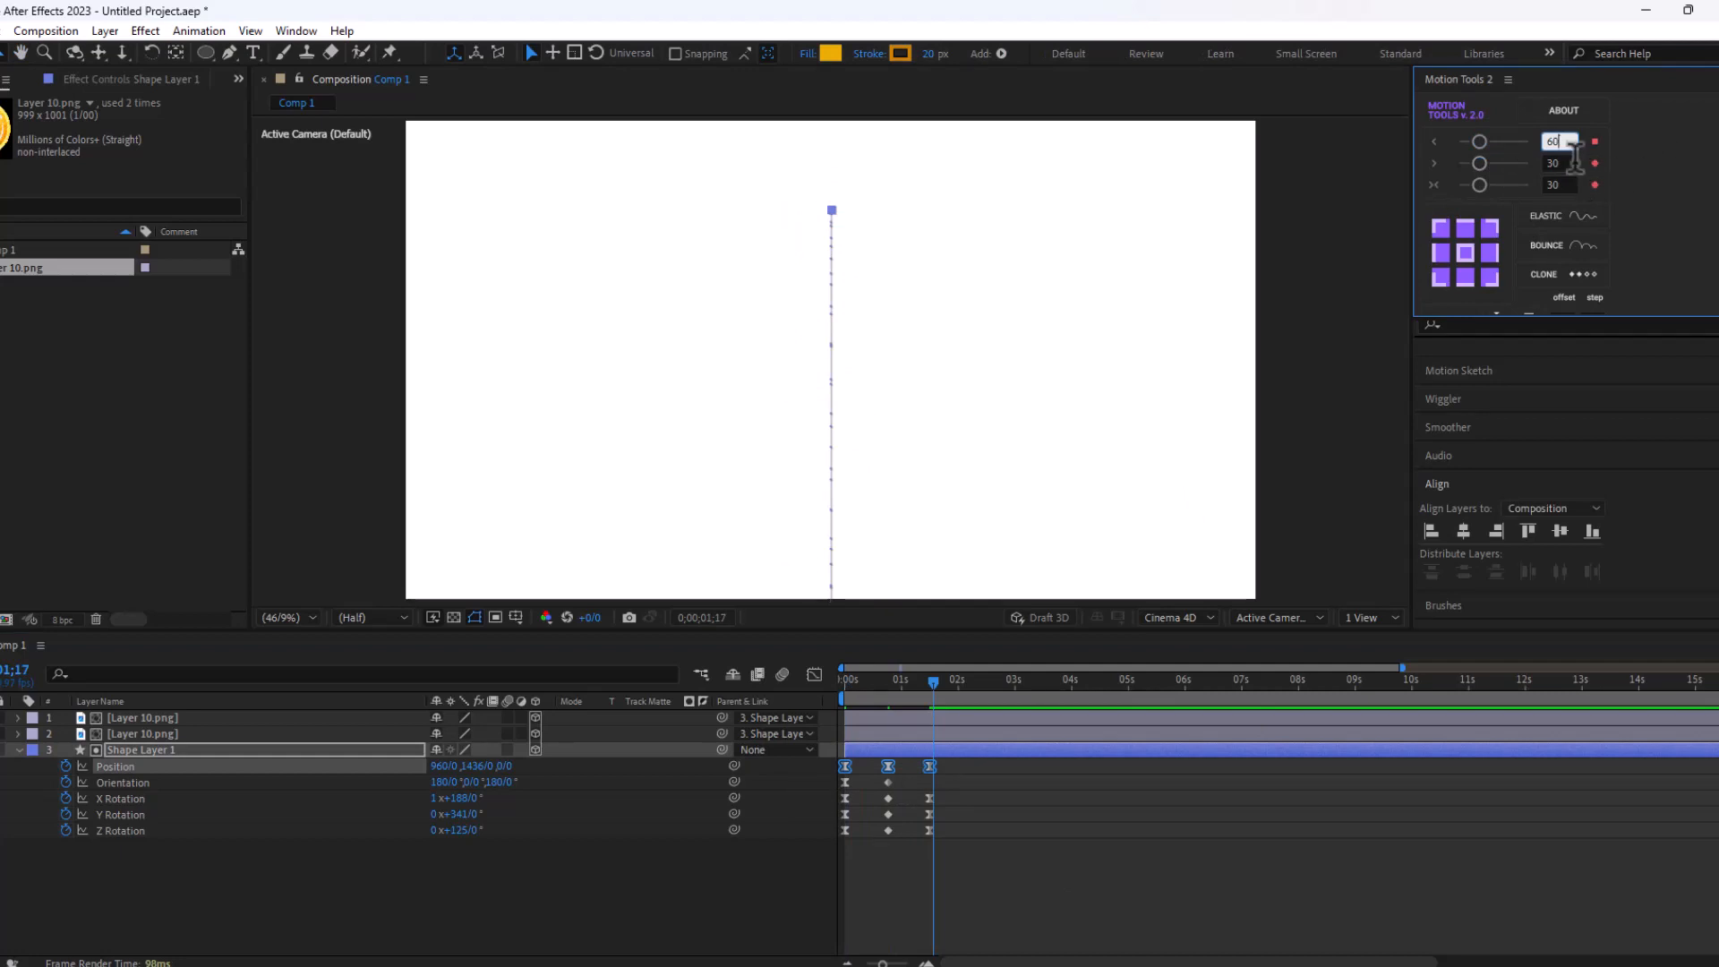
left_click(1203, 801)
key("space")
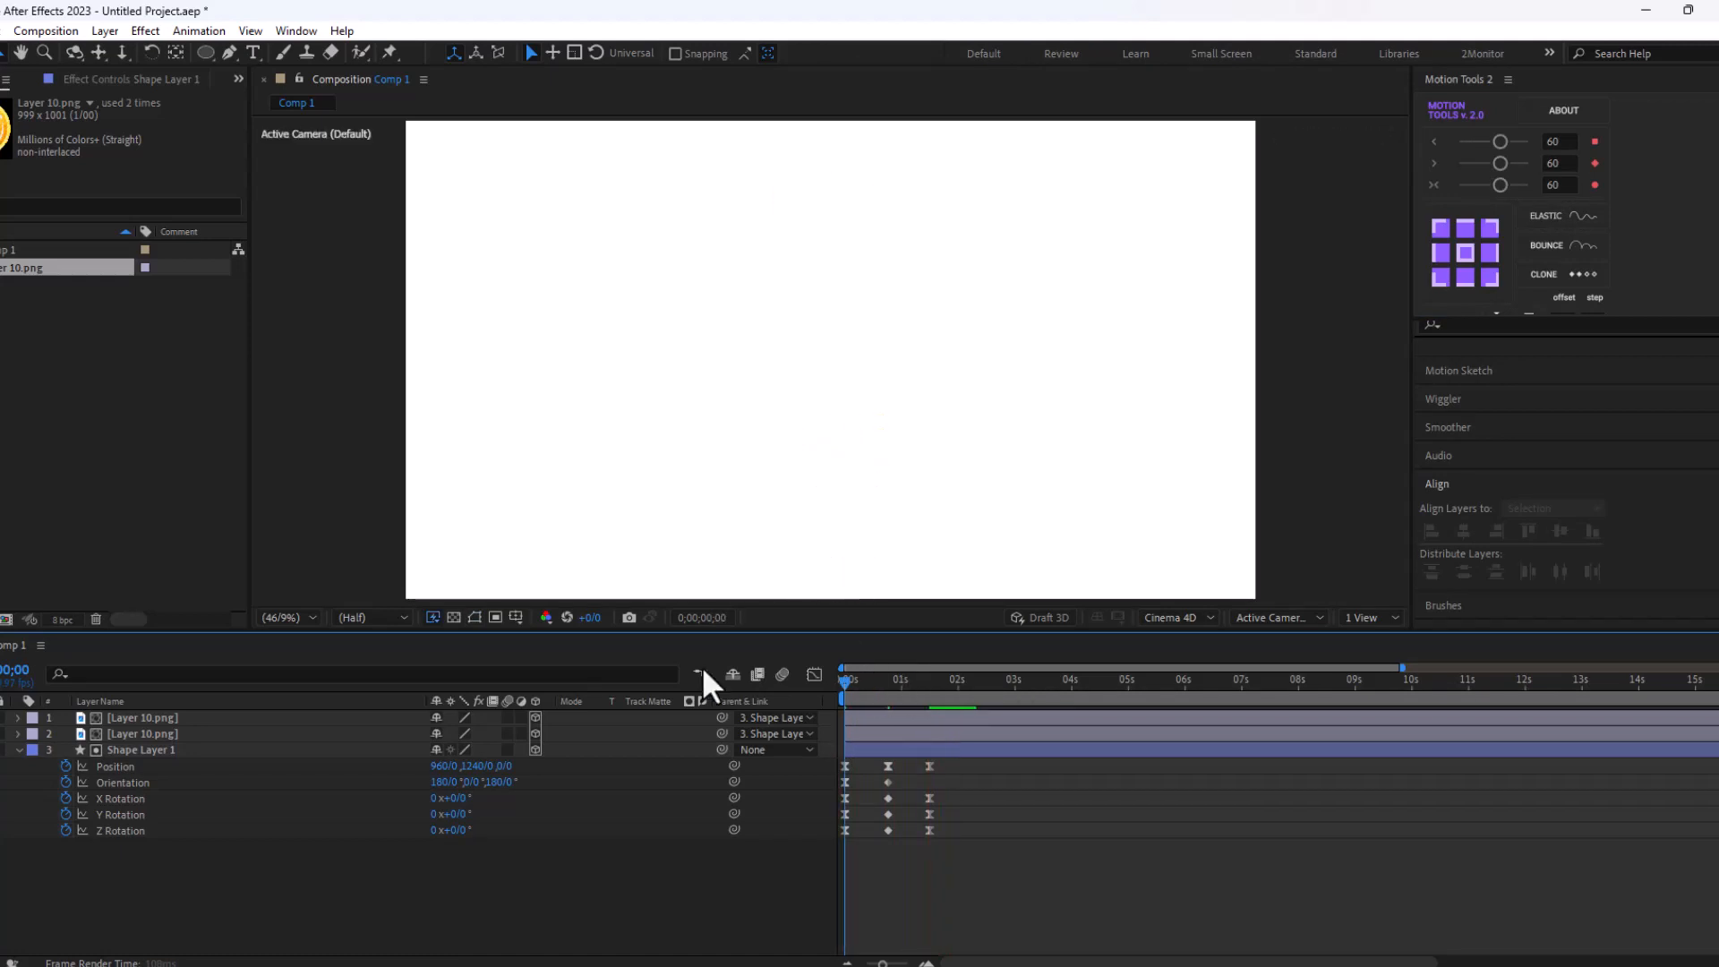
- Delete the coin's last Orientation, X, Y and Z Rotation keyframes
left_click(875, 684)
left_click_drag(876, 684, 887, 691)
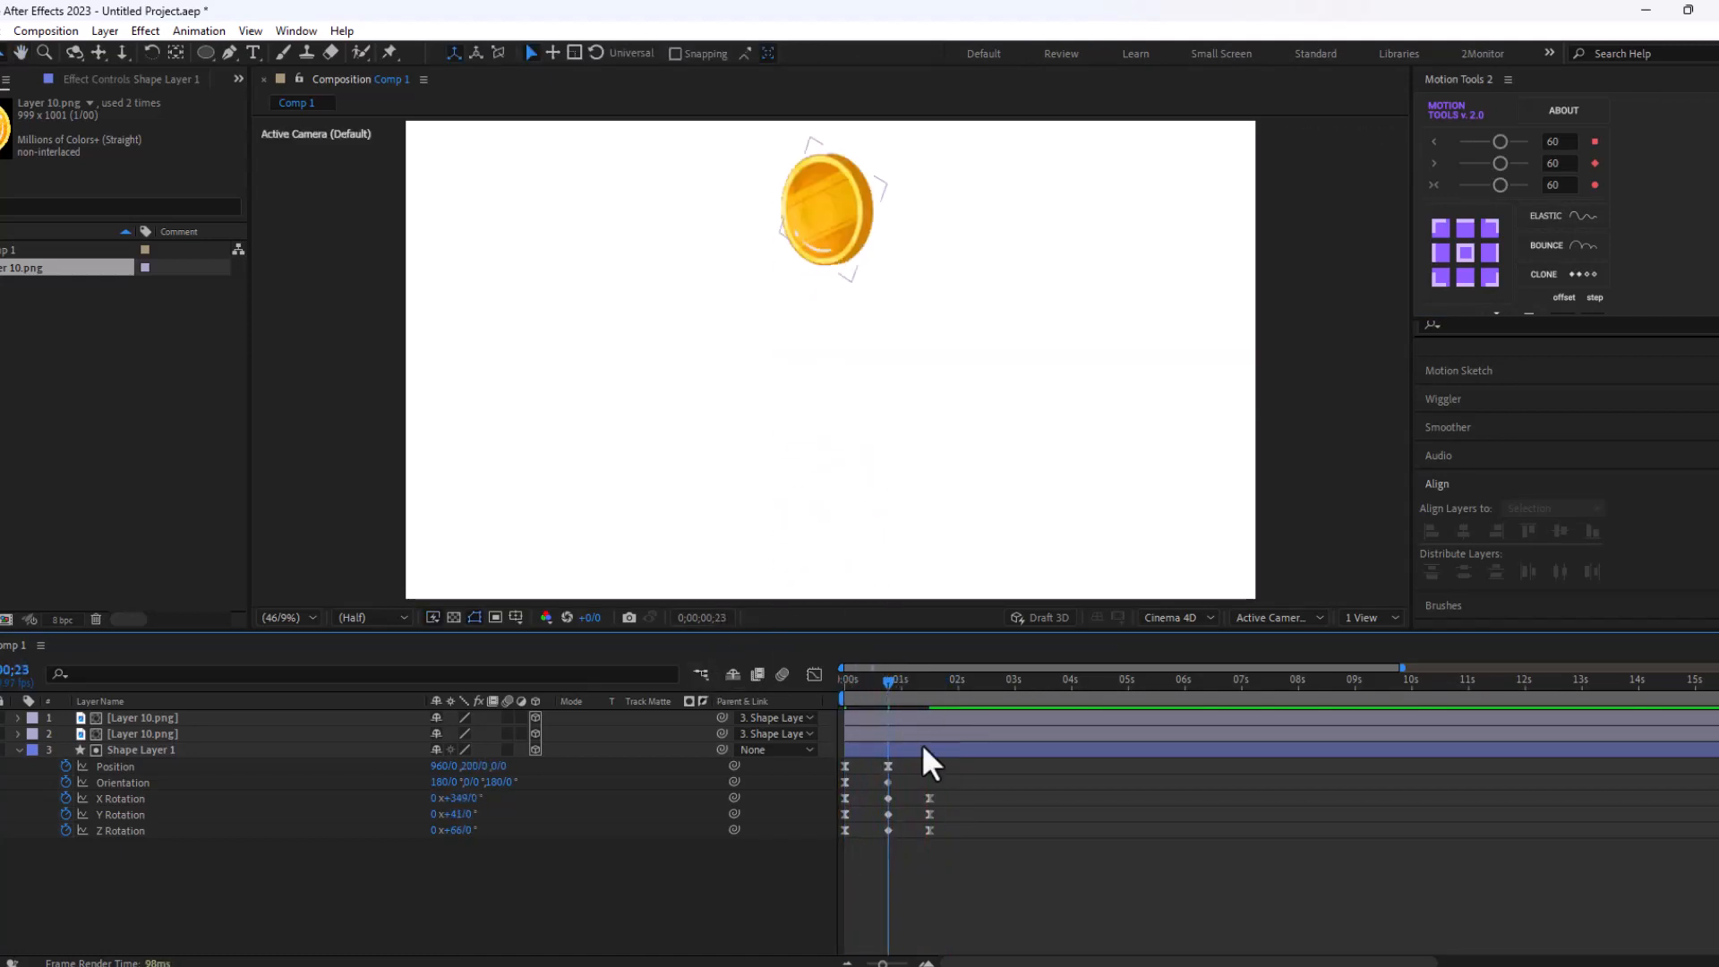
left_click_drag(940, 839, 883, 790)
key("Delete")
- Copy the middle Orientation and X, Y and Z Rotation keyframes to 0;00;01;04
left_click(928, 683)
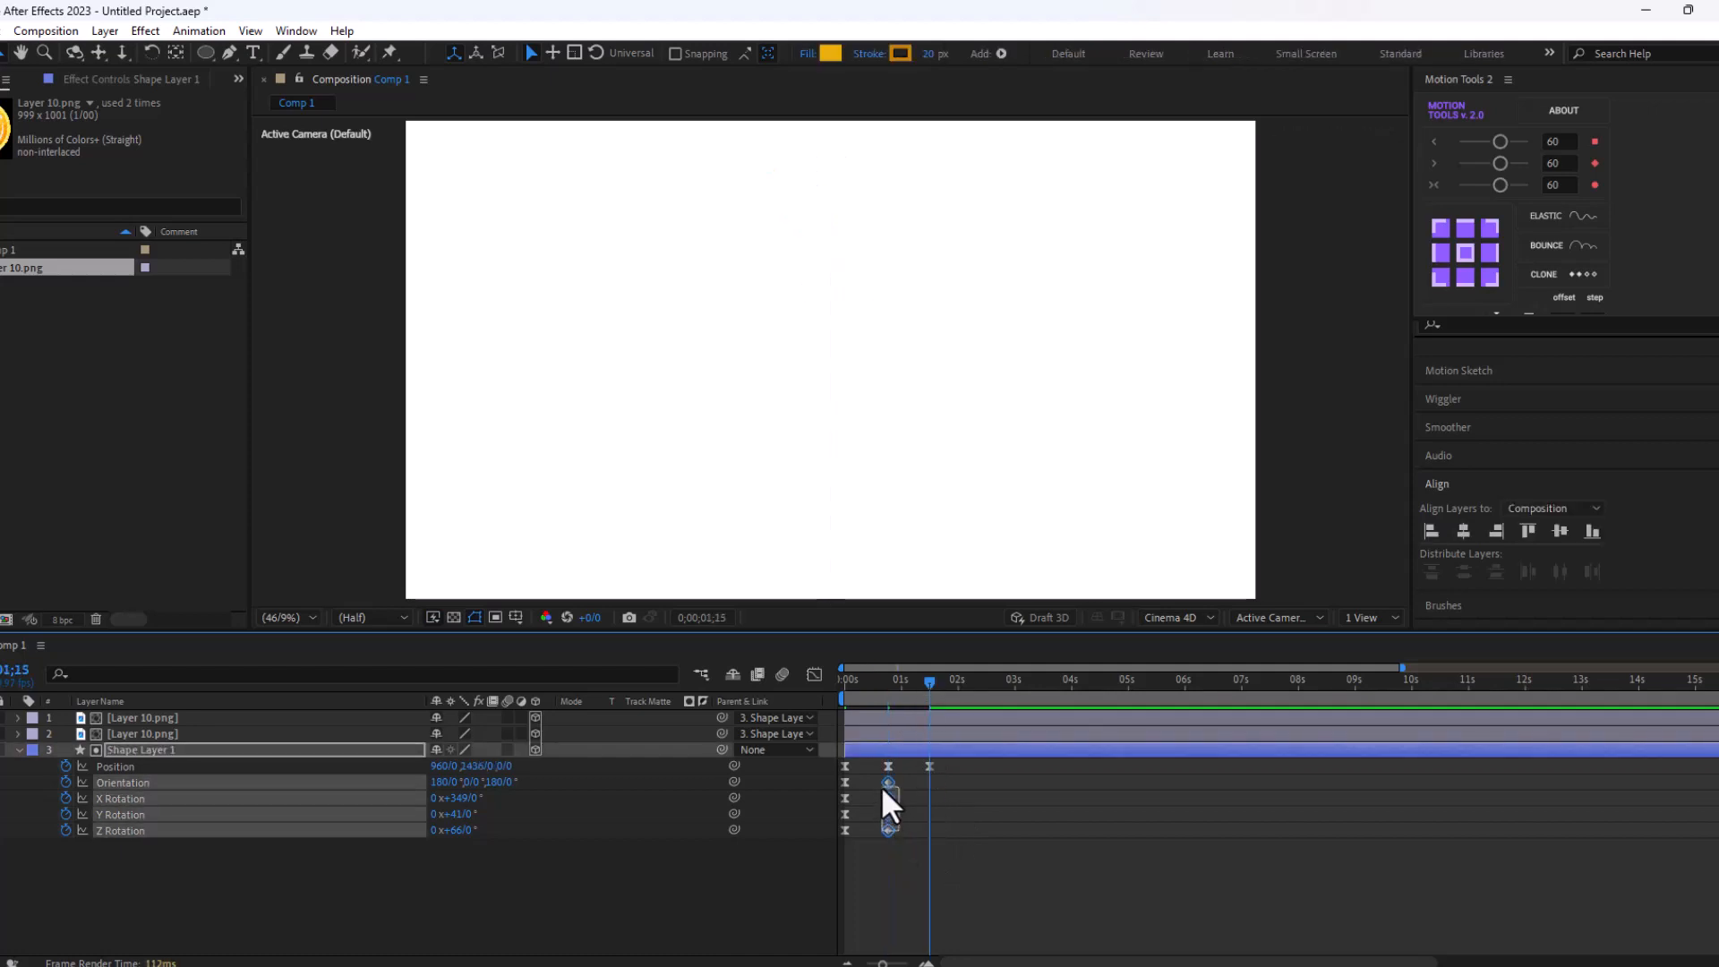
left_click_drag(848, 675, 908, 698)
left_click_drag(929, 796, 909, 797)
left_click_drag(736, 537, 824, 489)
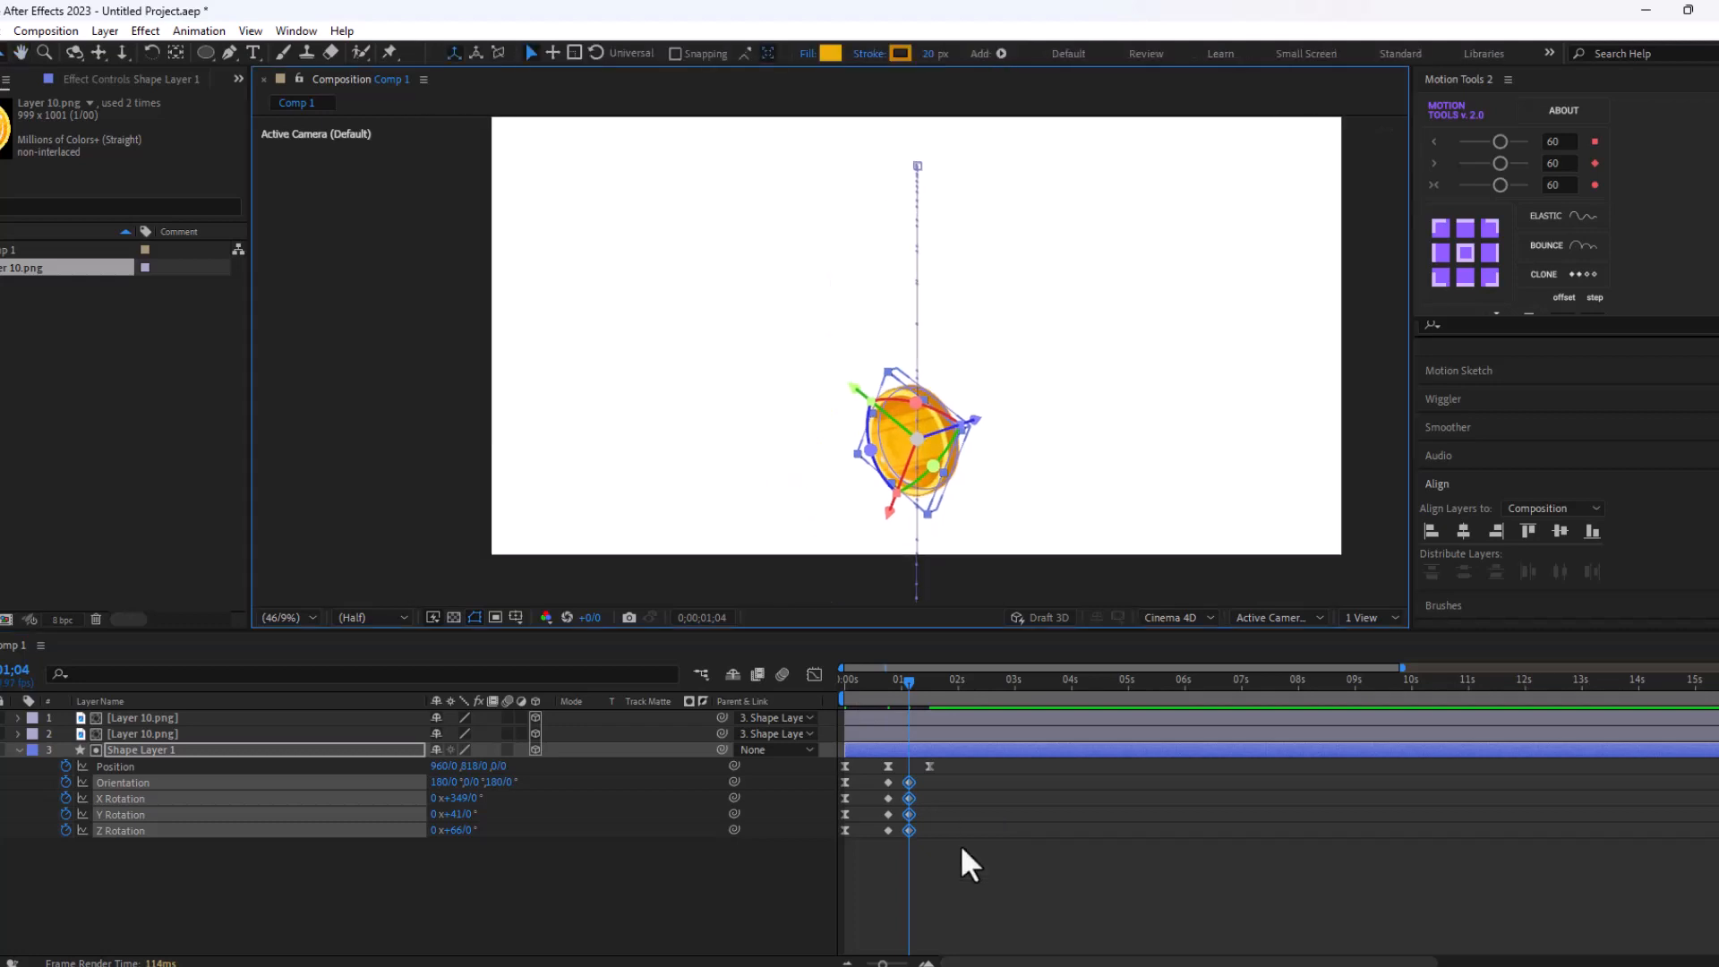
- Adjust the Y Rotation at 0;00;01;04 and move the last Orientation and rotation keyframes to the time of the last Position keyframe
scroll(917, 521, "up", 2)
left_click_drag(466, 814, 564, 813)
left_click_drag(462, 830, 555, 810)
key("ctrl+z")
left_click_drag(876, 689, 842, 690)
left_click_drag(905, 852, 919, 777)
left_click_drag(908, 782, 929, 782)
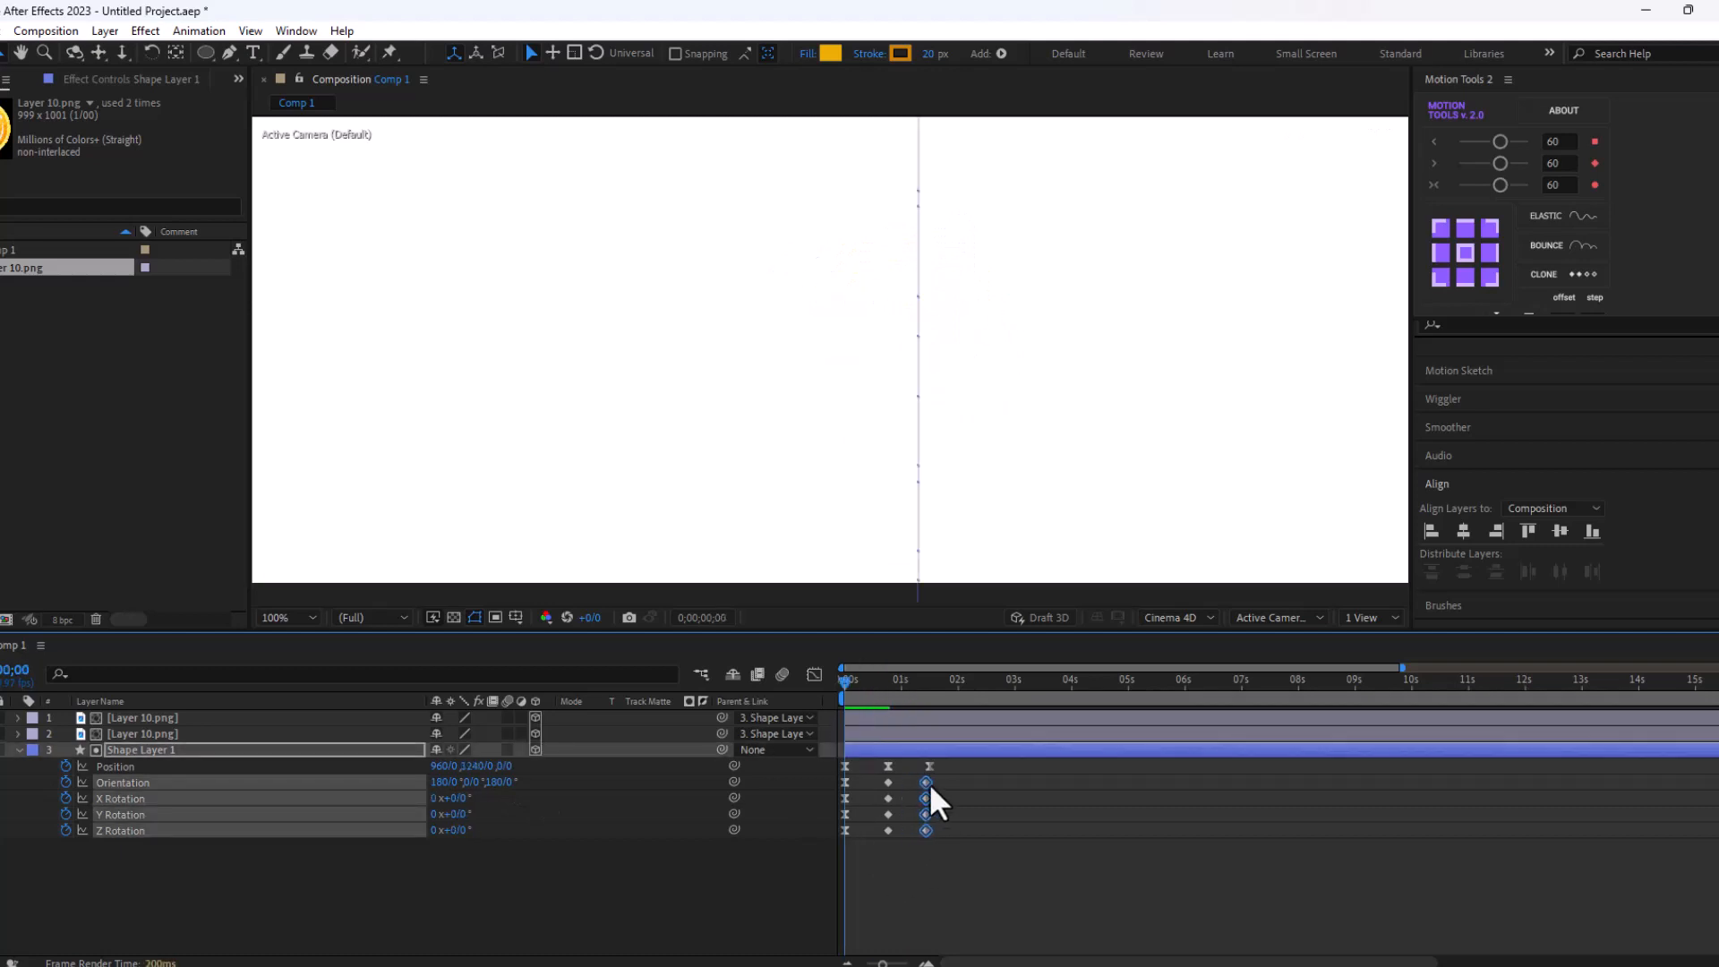
- Ease the last Orientation and rotation keyframes, using the Motion Tools easing value of 60
key("F9")
left_click(1499, 143)
left_click(969, 835)
- Play and scrub the coin animation to review the spin between the middle and last keyframes
left_click_drag(845, 701, 922, 709)
key("space")
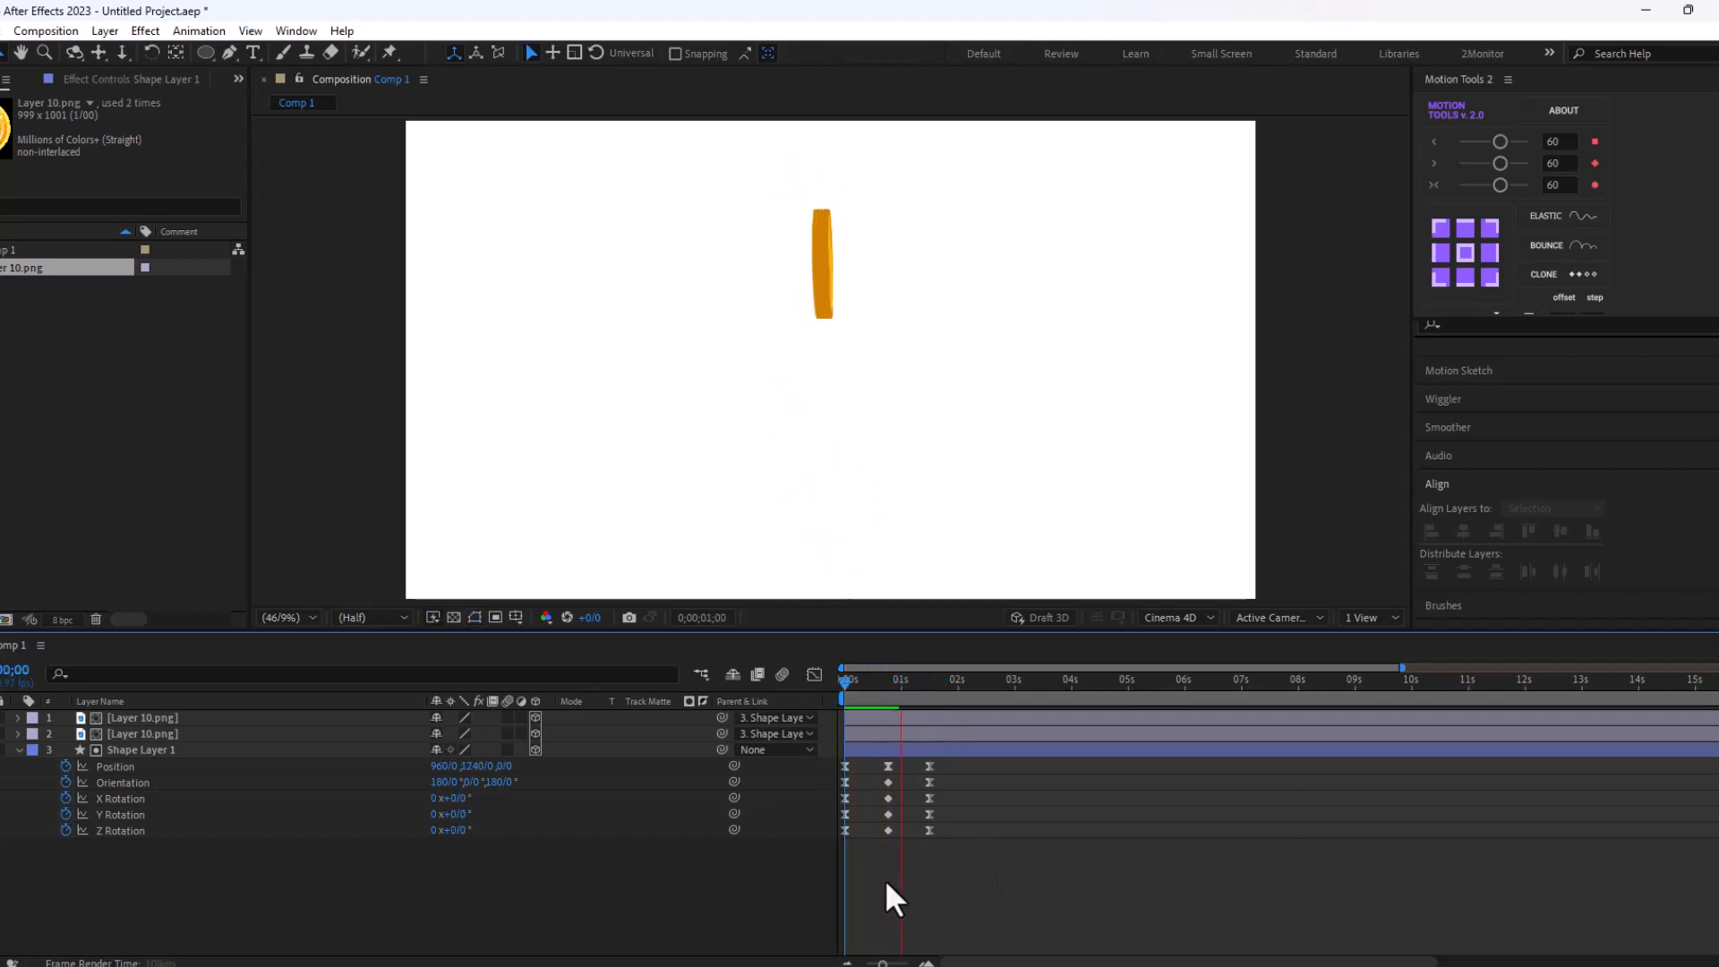
key("space")
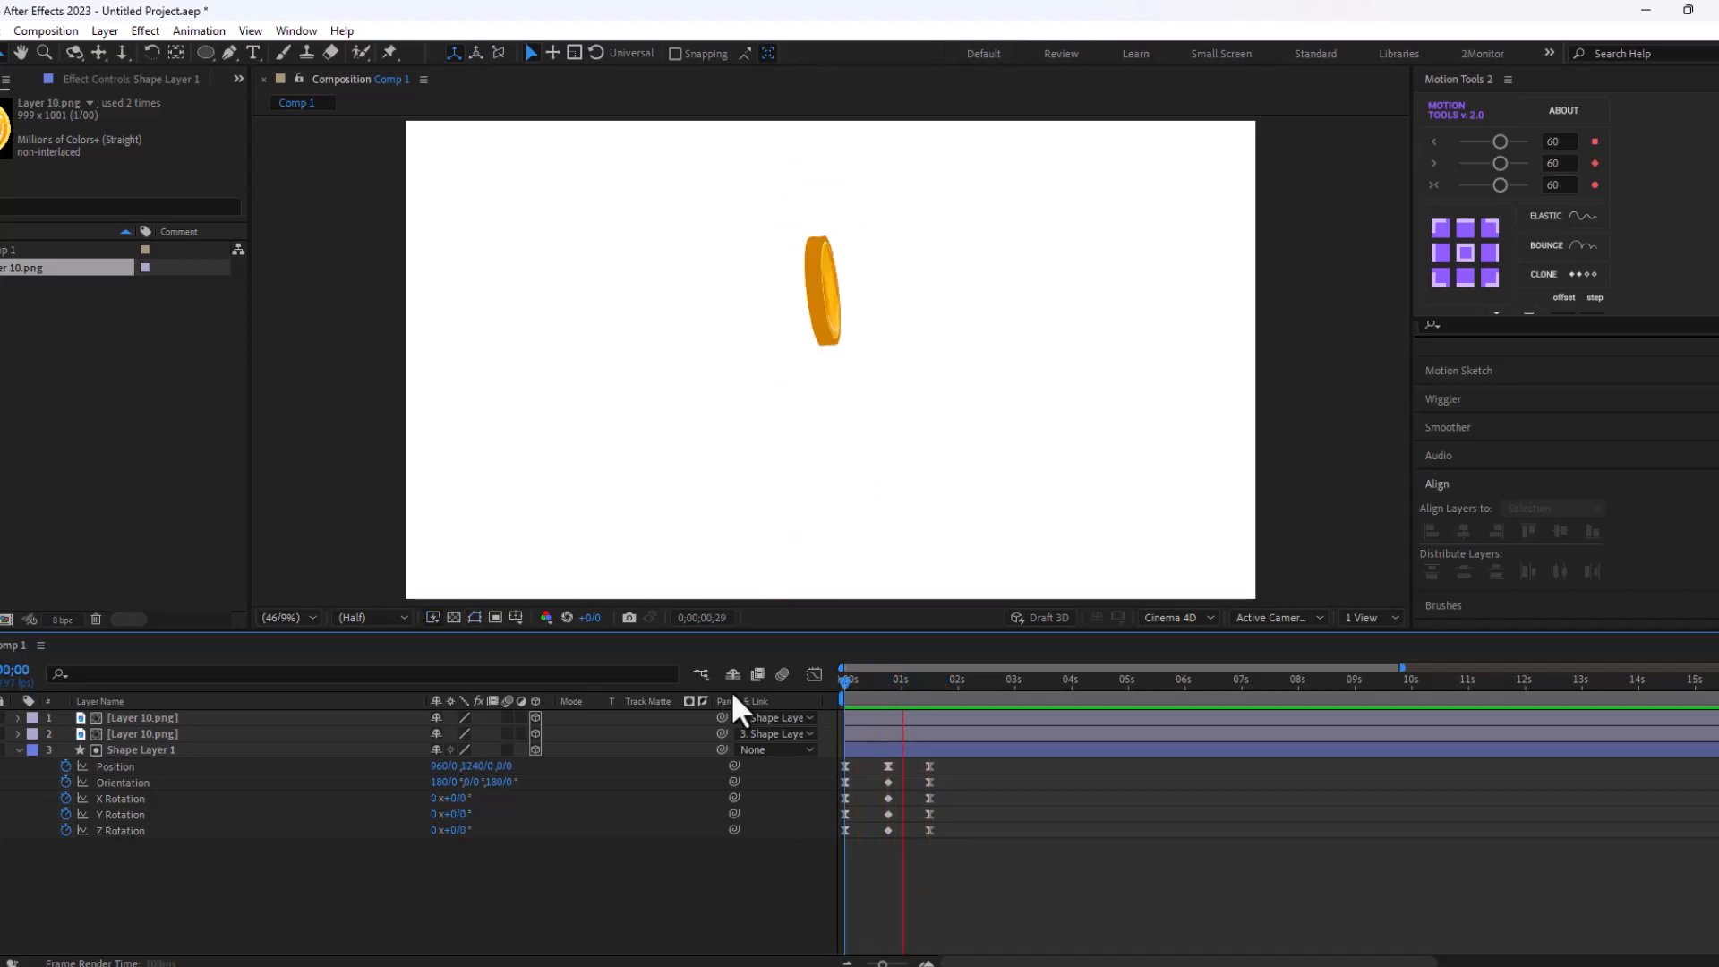
key("space")
left_click_drag(898, 681, 958, 722)
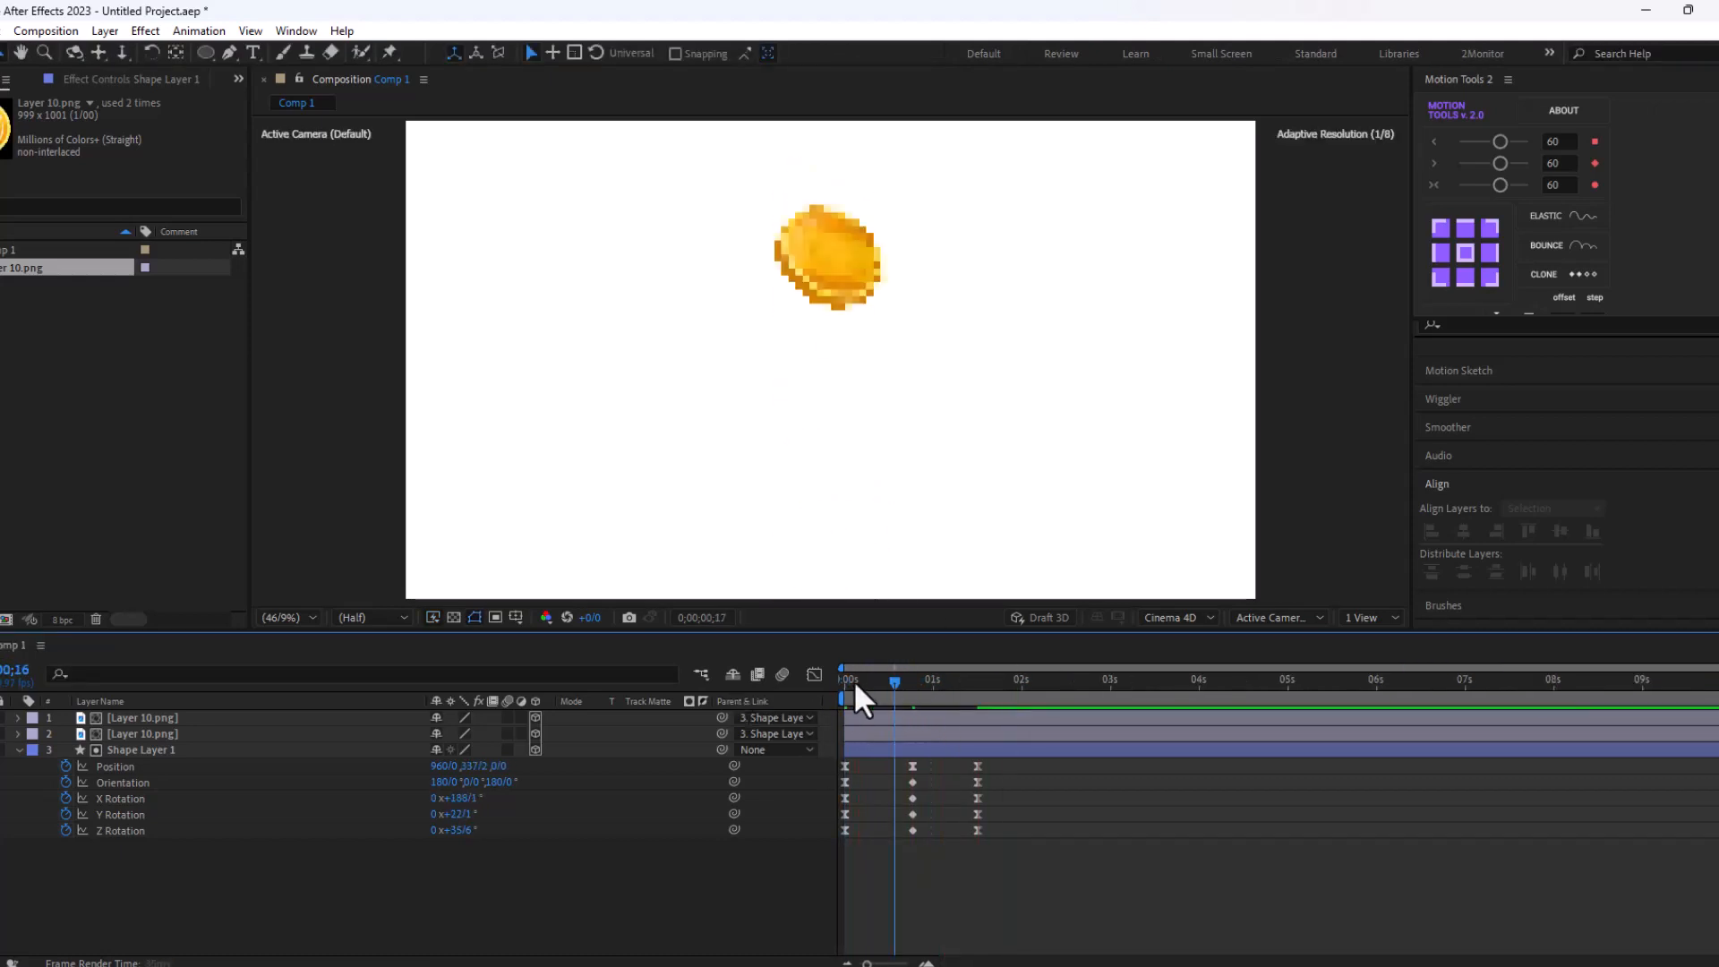
key("space")
- Increase the X Rotation of the last keyframes at about one second and move them back to the end of the fall
left_click_drag(985, 839, 941, 781)
left_click(938, 684)
left_click_drag(446, 796, 583, 757)
left_click_drag(964, 846, 978, 781)
key("space")
- Move the last Orientation and rotation keyframes to 0;00;01;03 and set the X Rotation to 2x+61°
mouse_move(943, 688)
left_mouse_down()
mouse_move(839, 694)
mouse_move(938, 697)
left_mouse_up()
left_click_drag(986, 777, 945, 780)
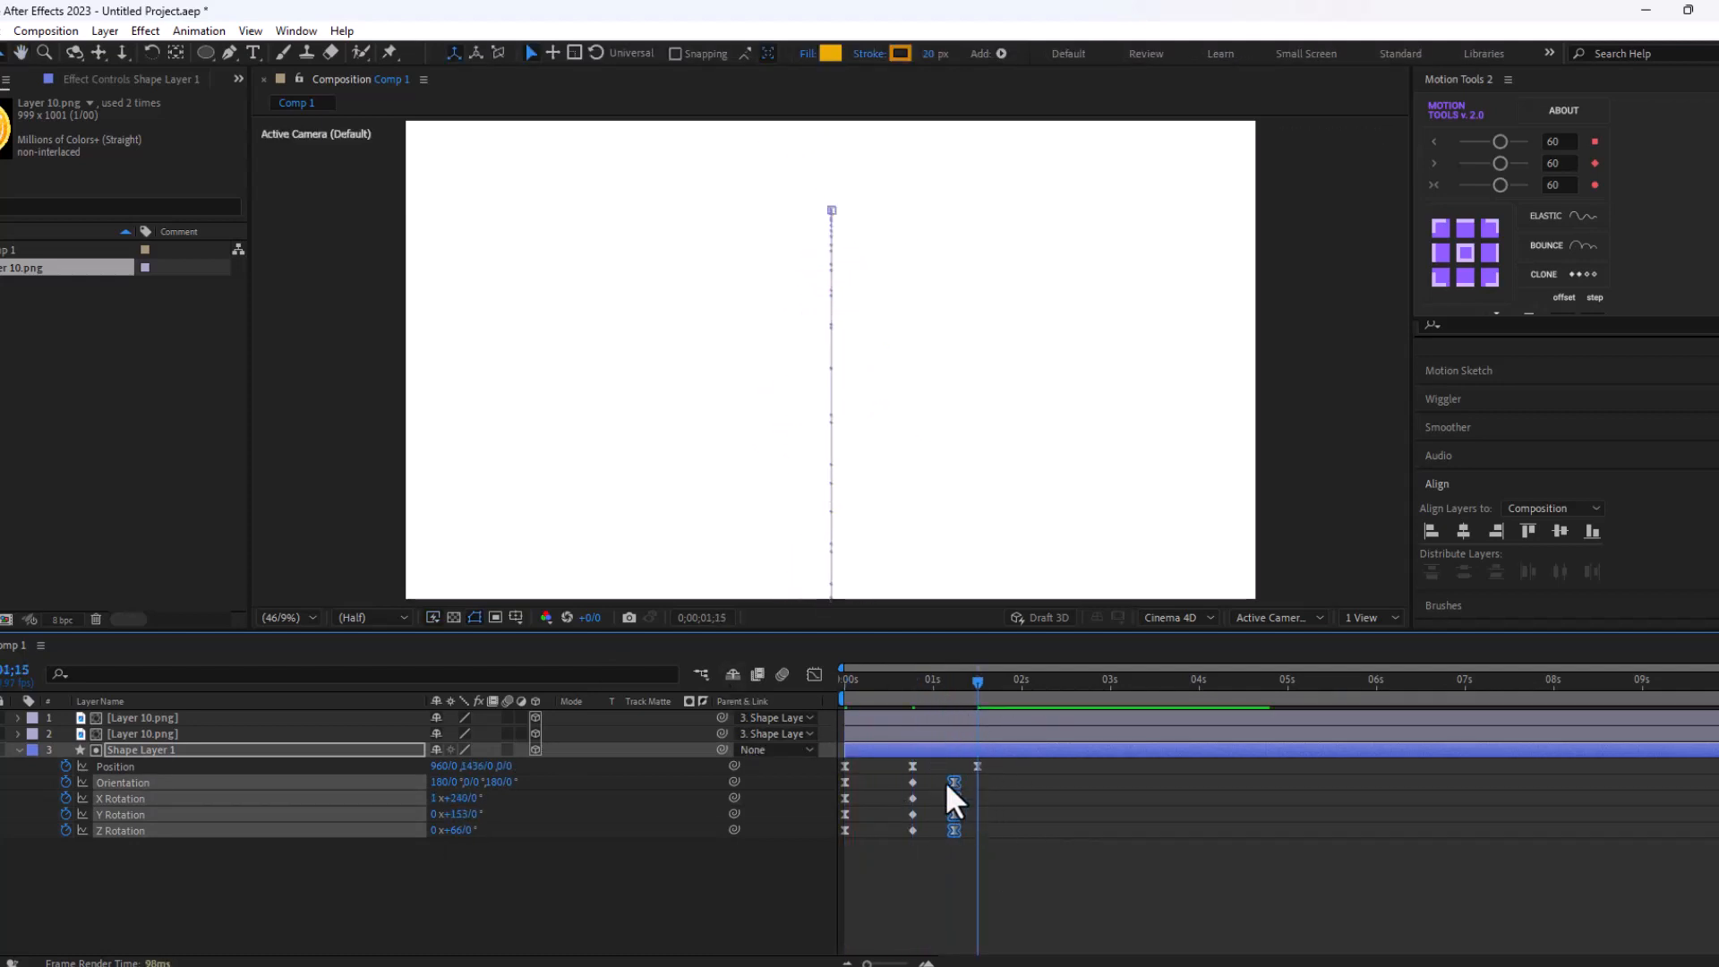
left_click_drag(466, 813, 680, 840)
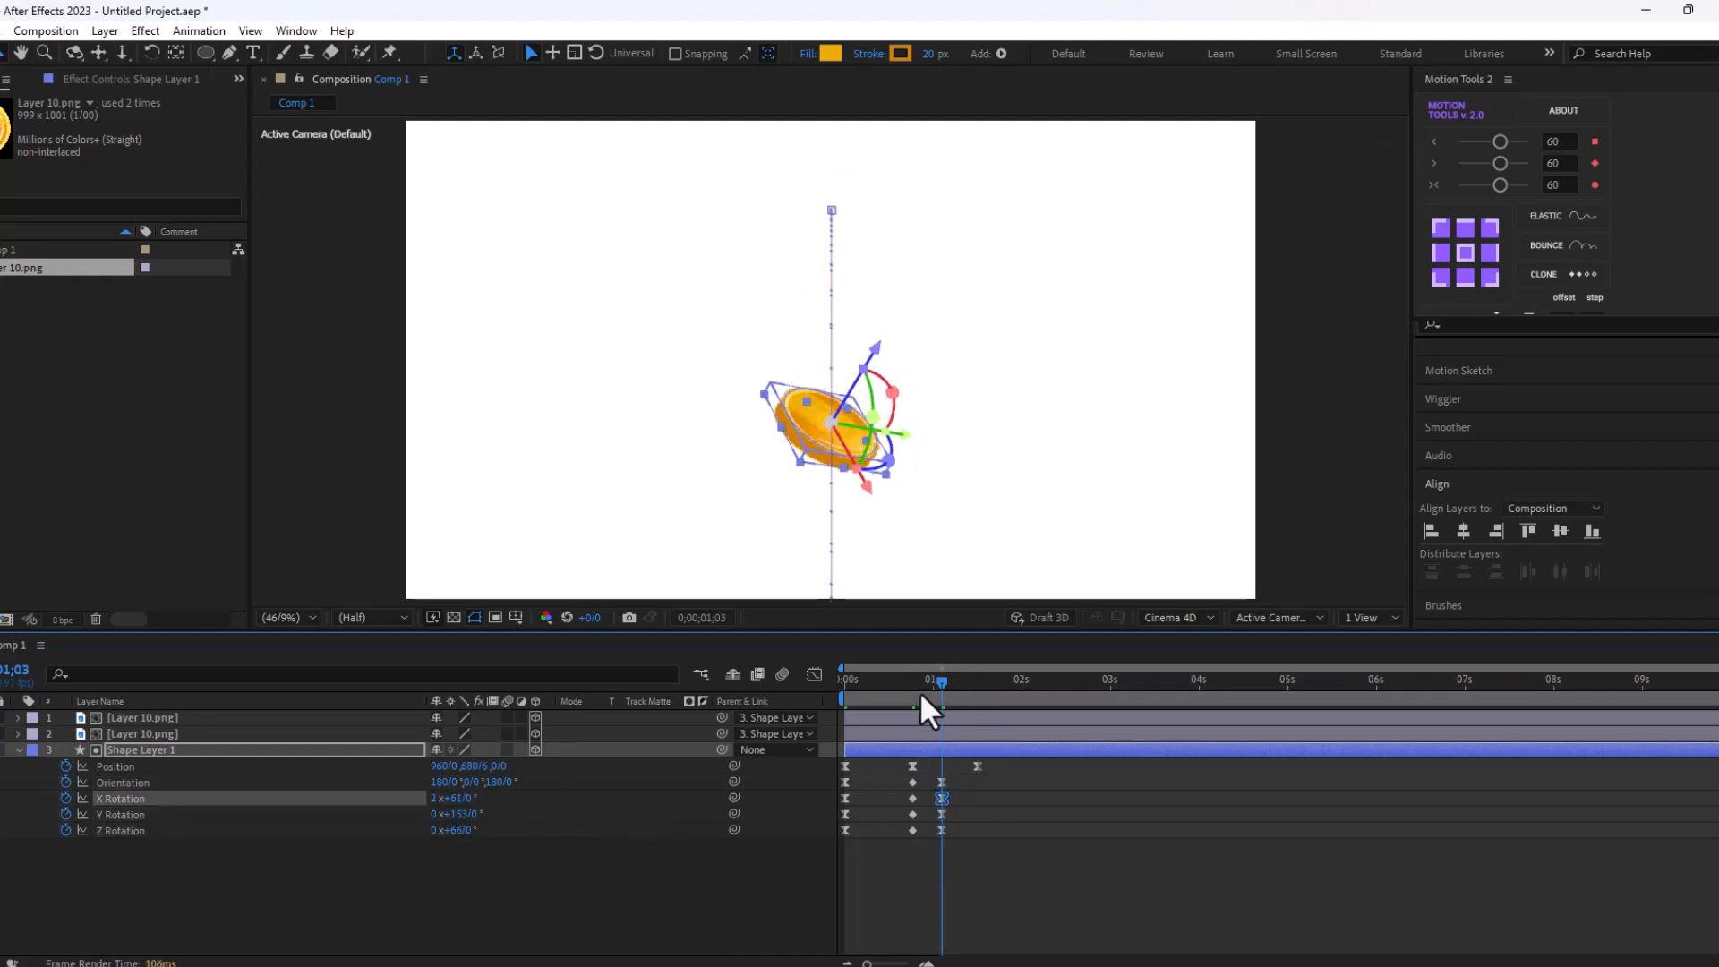
- Set the Y Rotation to 0x+28° and move the last Orientation and rotation keyframes back to 0;00;01;15
left_click_drag(913, 691, 942, 708)
left_click_drag(453, 813, 408, 816)
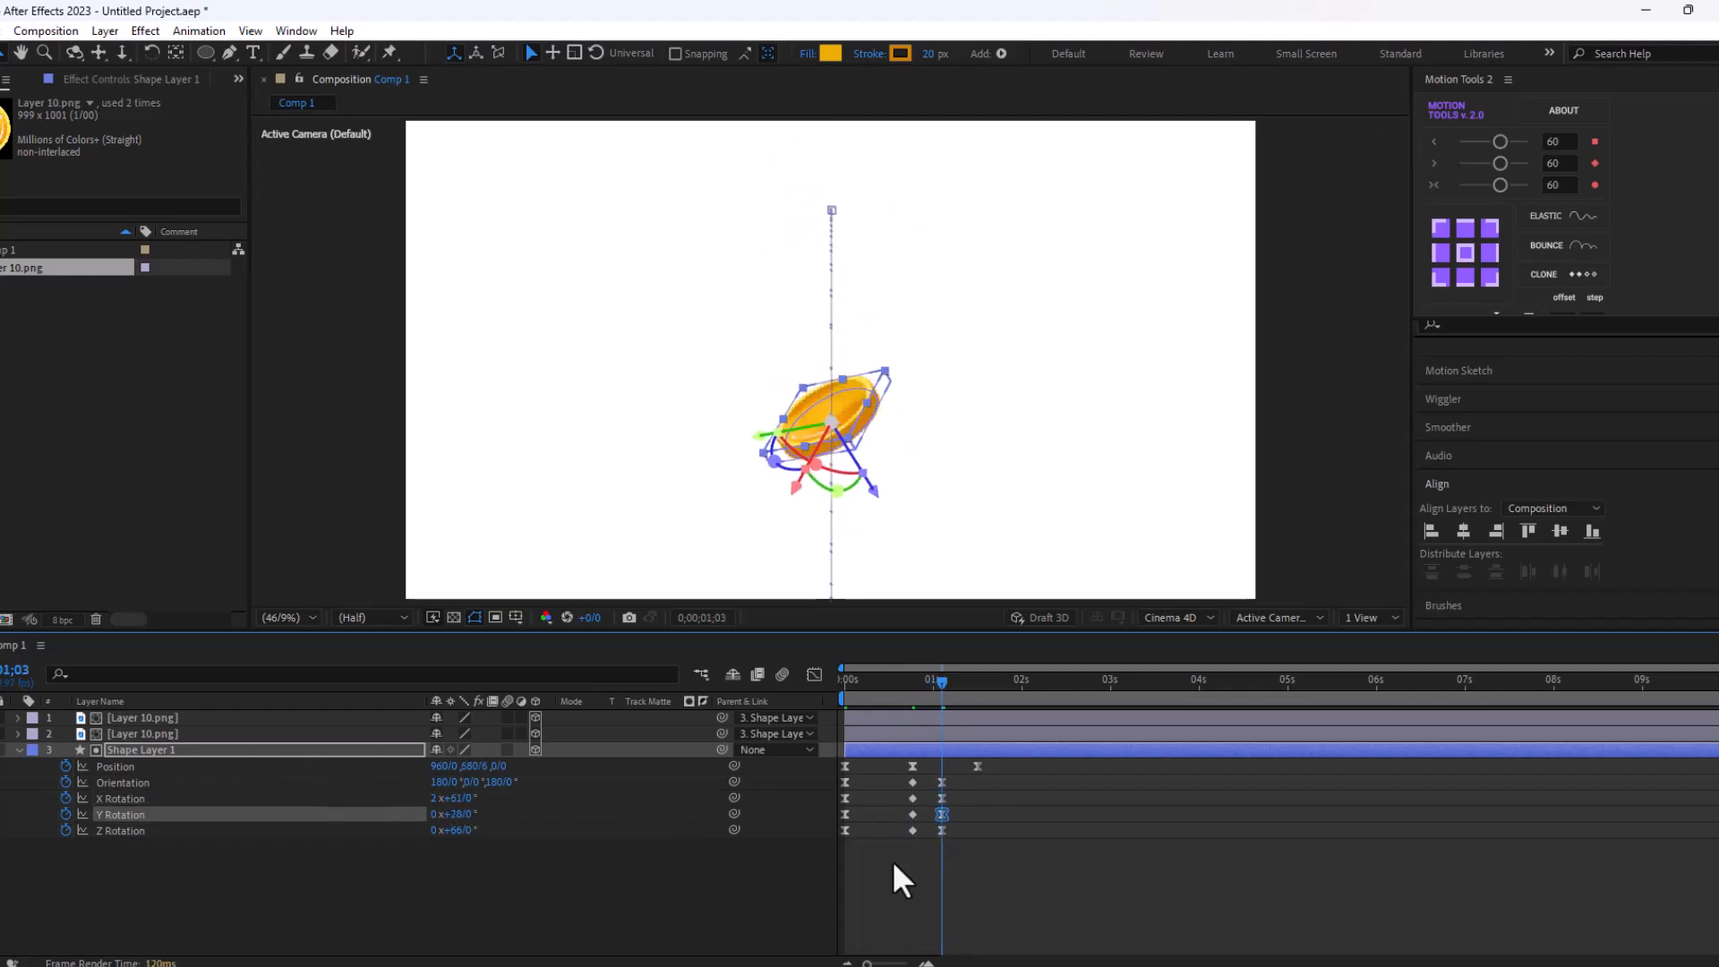
left_click_drag(893, 862, 979, 794)
- Play the coin flip from the start to review the adjusted rotation
left_click_drag(931, 694, 739, 702)
key("space")
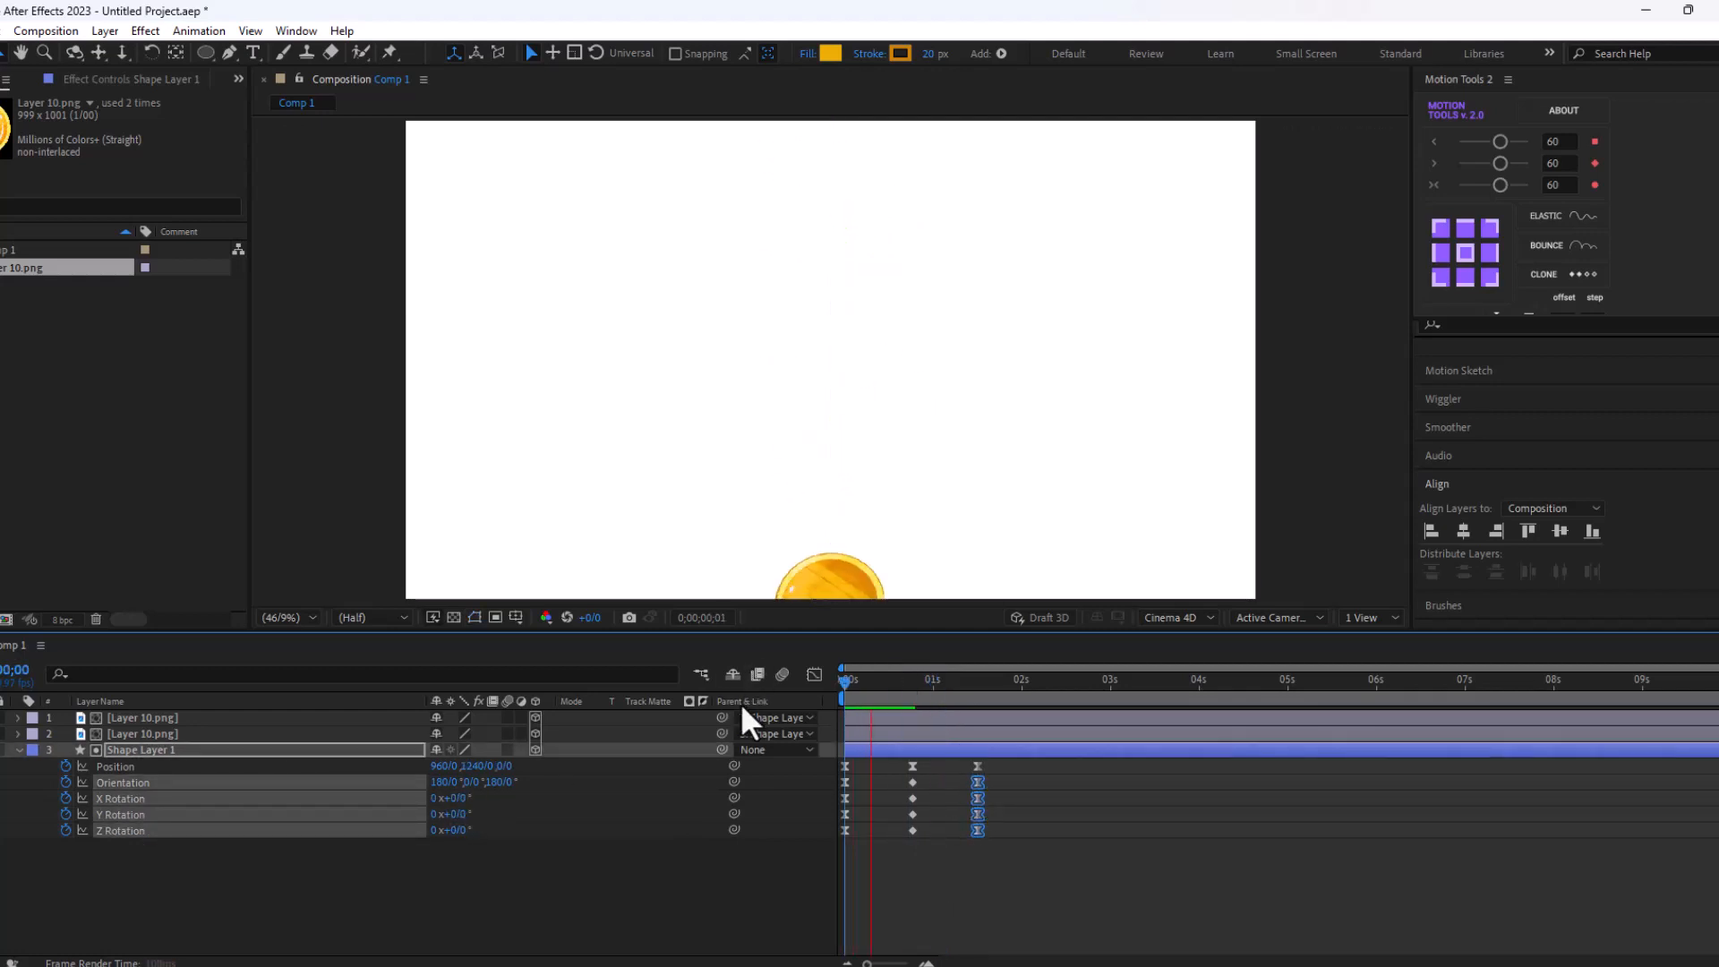
left_click(1024, 863)
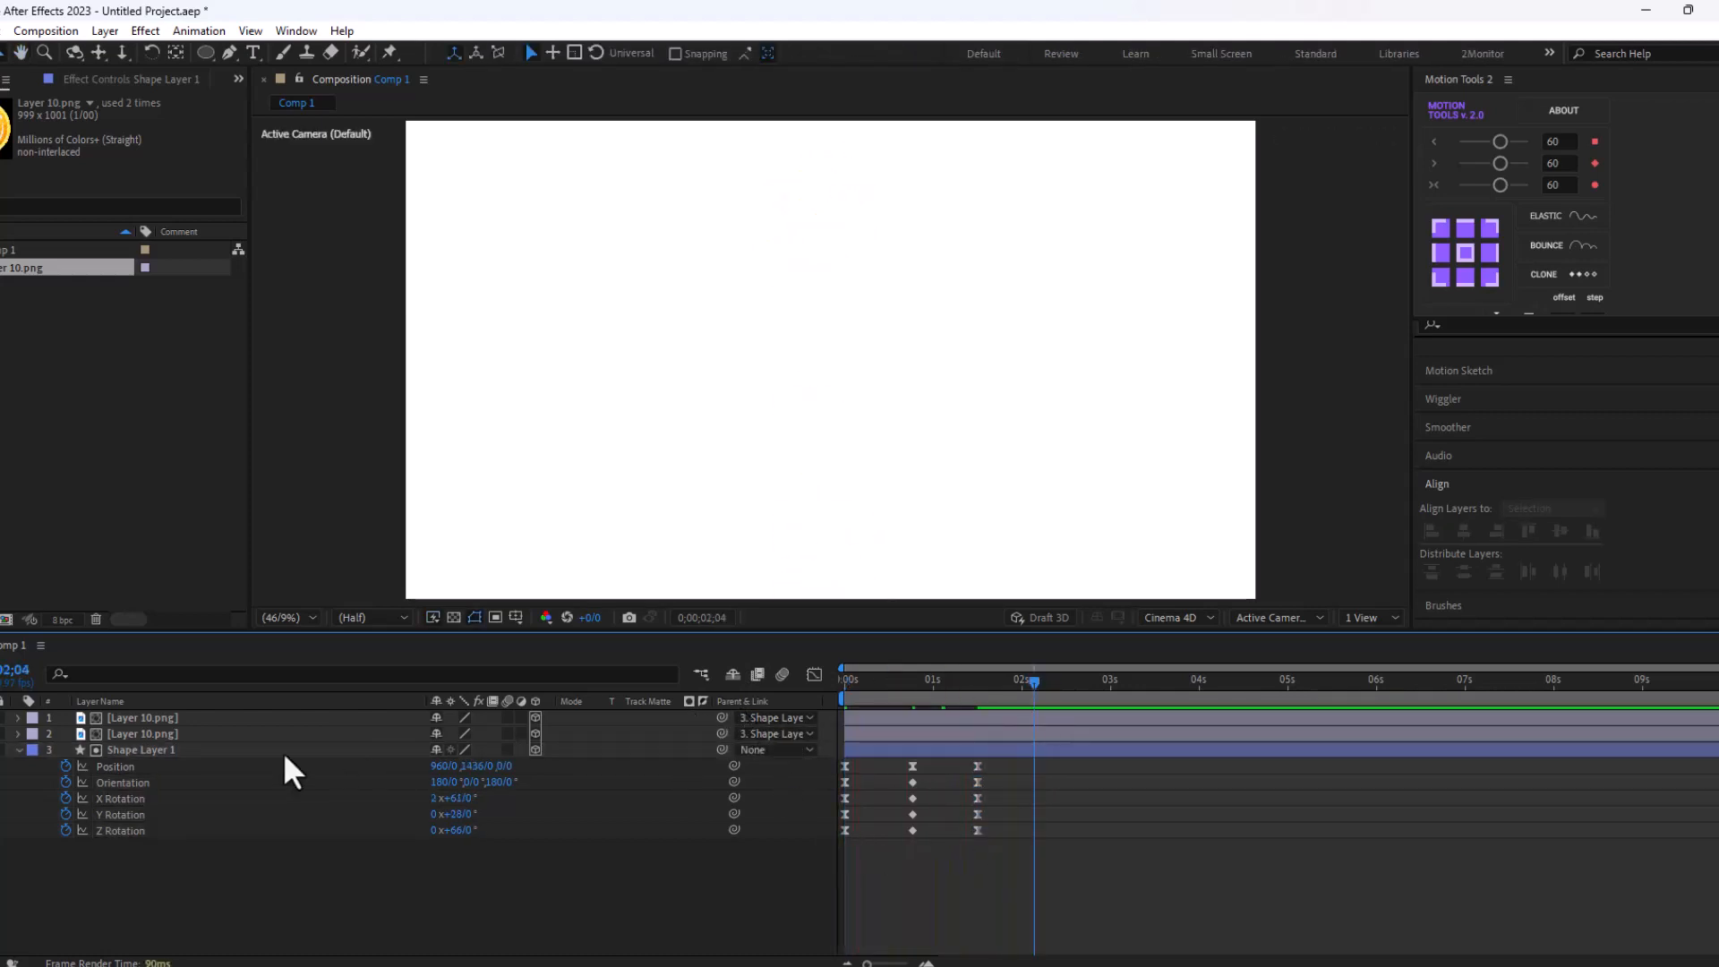
- Duplicate the three coin layers and pre-compose the original set as a composition named 1
left_click_drag(284, 758, 190, 714)
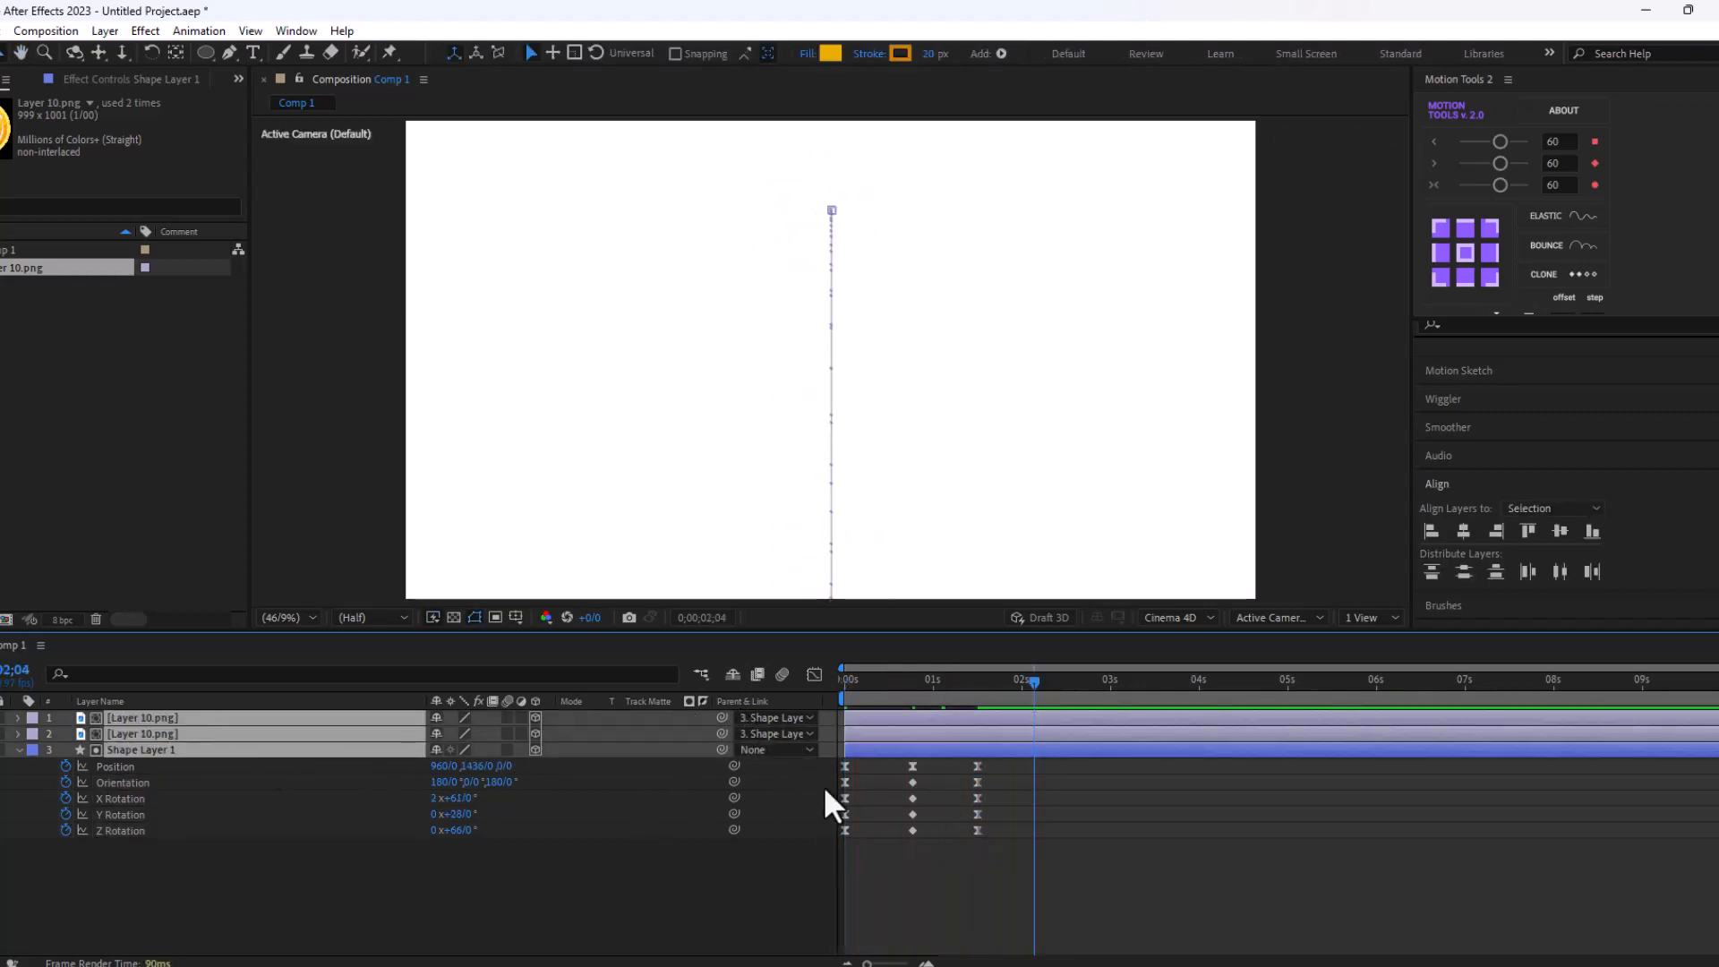
key("ctrl+shift+c")
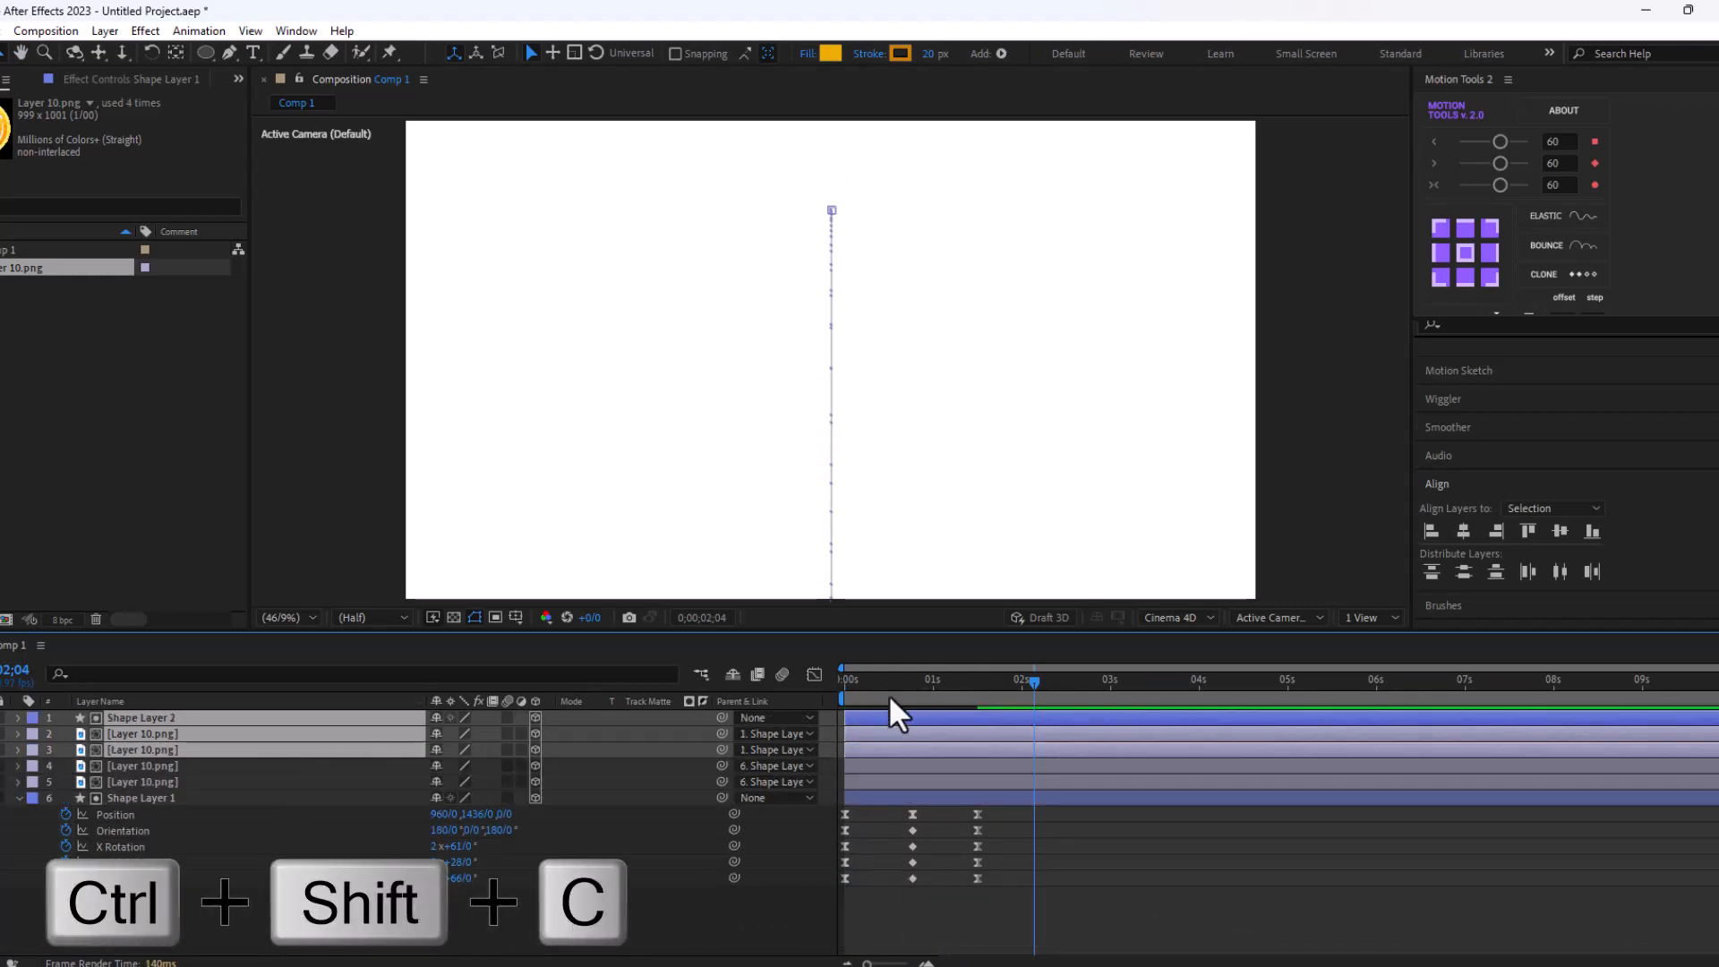
left_click(895, 764, "shift")
key("ctrl+shift+c")
type("1")
key("Return")
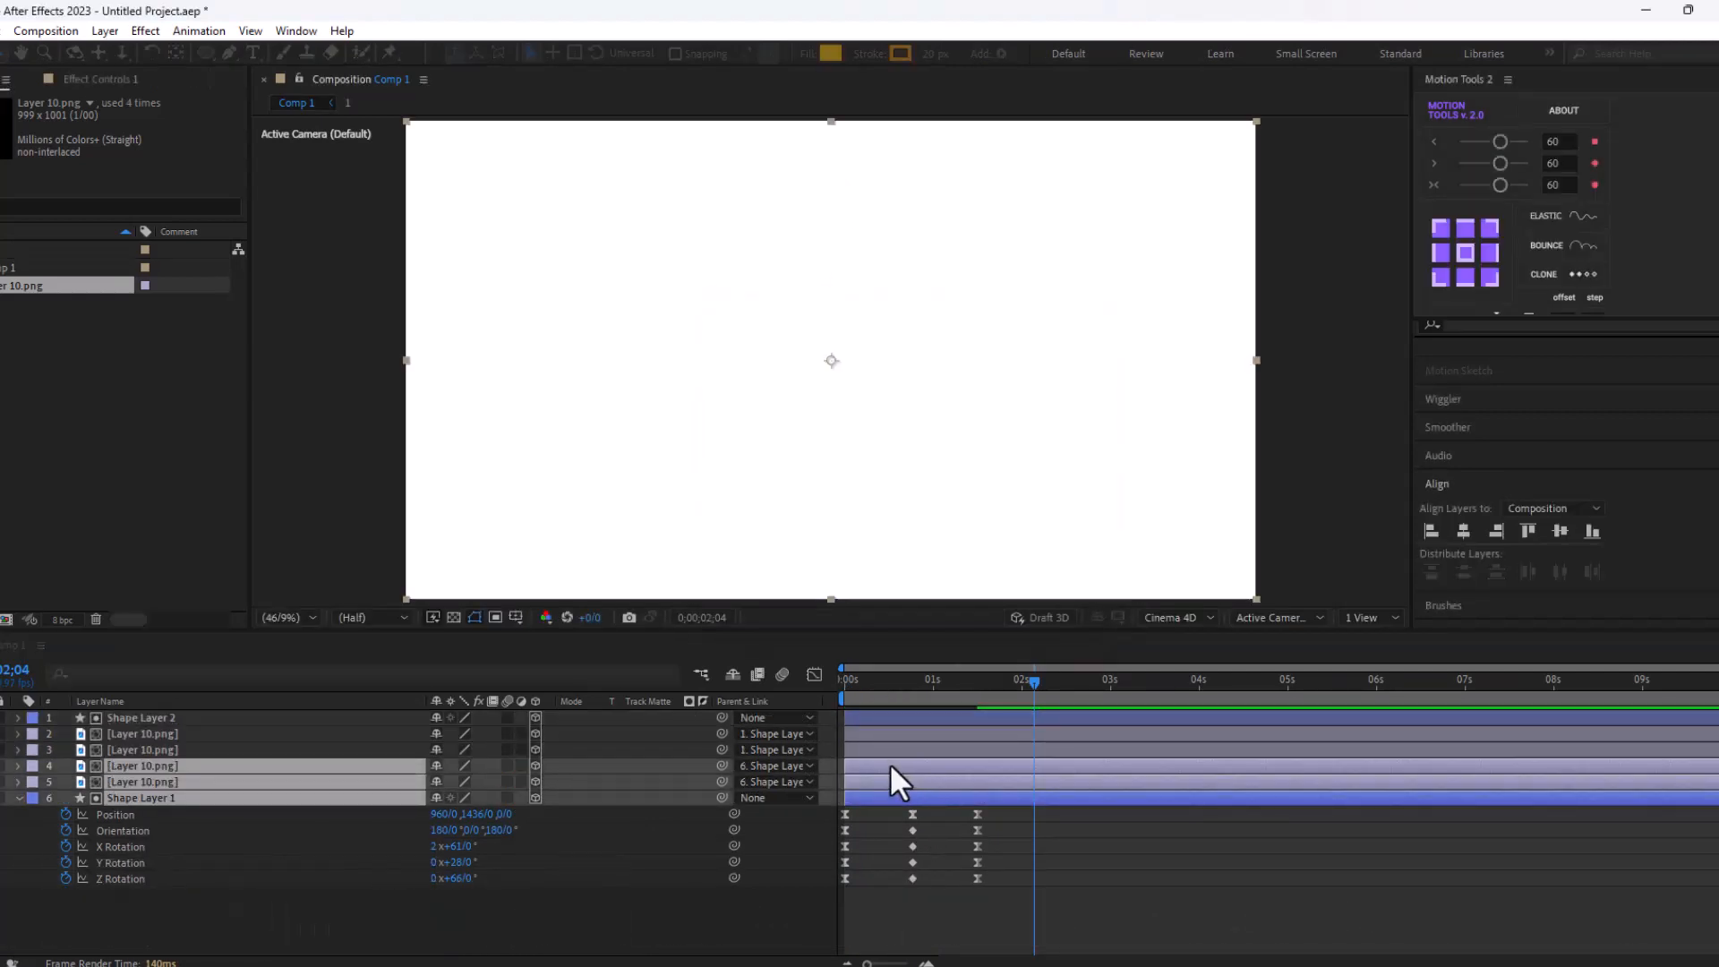
- Reveal the keyframes of Shape Layer 2 and shift its whole motion path toward the left edge of the frame
left_click(887, 749)
left_click(889, 682)
left_click(909, 682)
left_click(904, 717, "shift")
key("u")
left_click_drag(1004, 799, 840, 727)
left_click(844, 682)
scroll(806, 501, "down", 2)
left_click_drag(788, 573, 574, 573)
- Spread the second coin's path by shifting its peak to the right and moving its last Position keyframe to about 450, 1380
left_click(940, 881)
left_click(912, 682)
left_click_drag(614, 328, 667, 330)
left_click(614, 325)
left_click(978, 682)
left_click_drag(680, 502, 674, 463)
left_click_drag(605, 569, 698, 567)
scroll(627, 285, "up", 1)
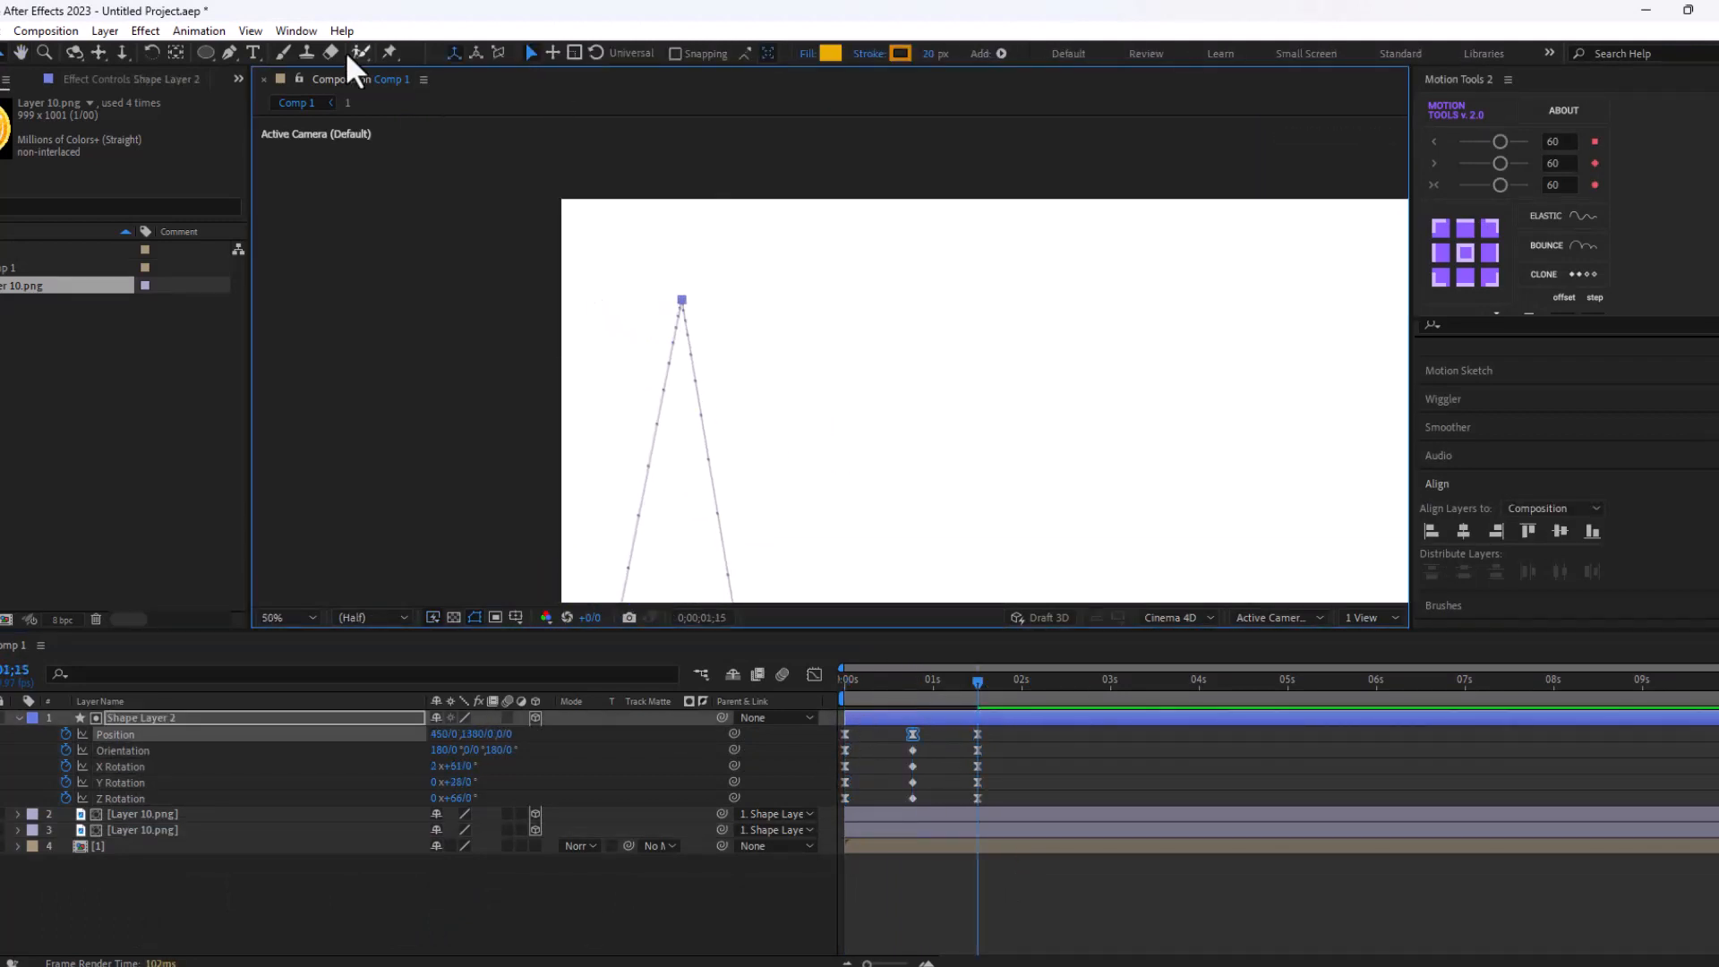
- Smooth the peak of the second coin's motion path with the Convert Vertex tool and play the animation
left_click(229, 53)
left_click(308, 130)
left_click(681, 300)
left_click(845, 682)
left_click(288, 617)
key("space")
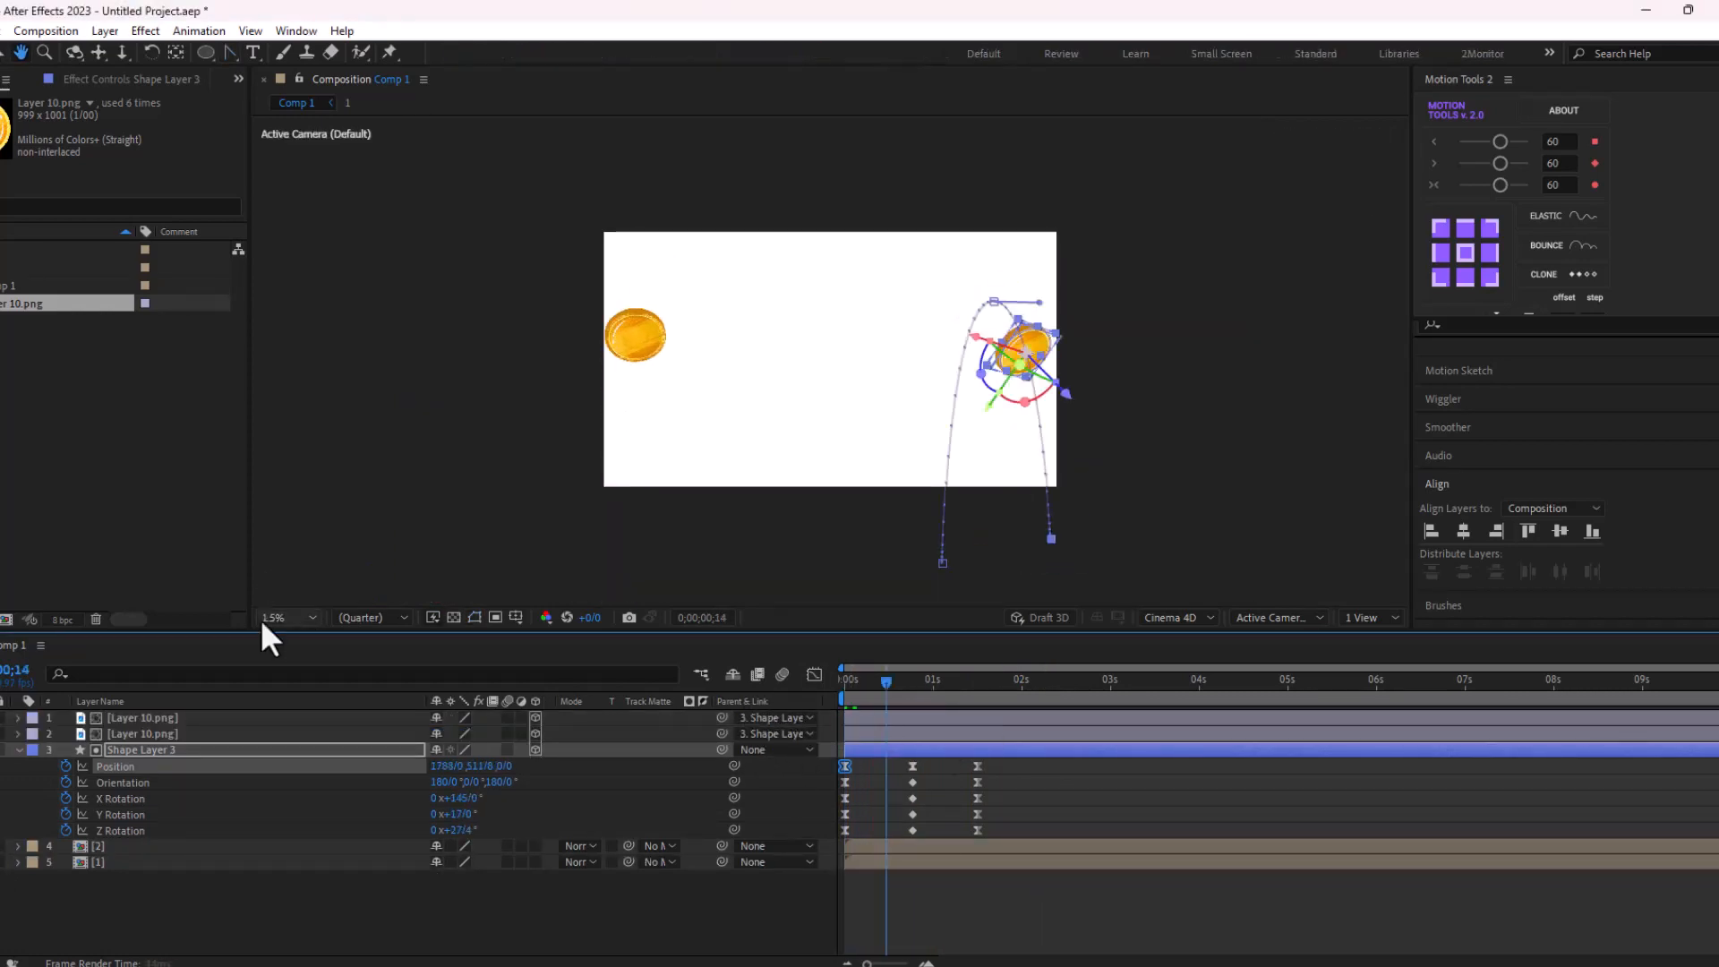
- Play the three coins together and move Shape Layer 3's last Orientation and rotation keyframes to 0;00;01;00
key("space")
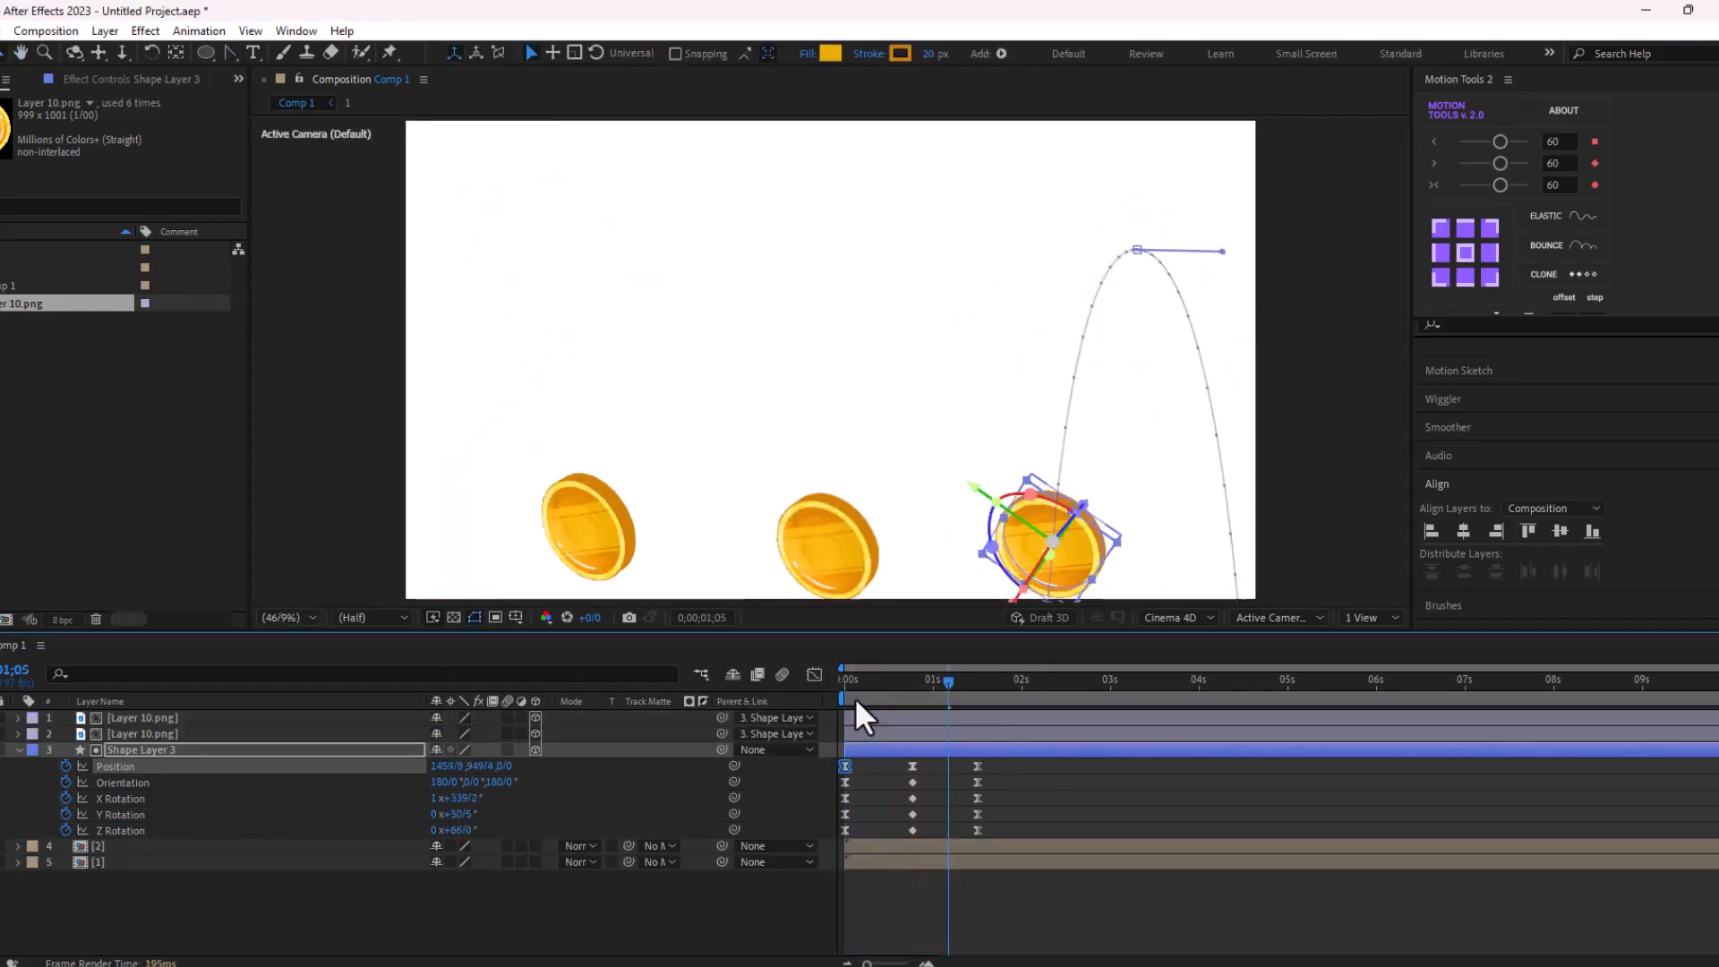
left_click_drag(851, 684, 933, 686)
left_click_drag(994, 838, 965, 777)
left_click_drag(977, 781, 932, 781)
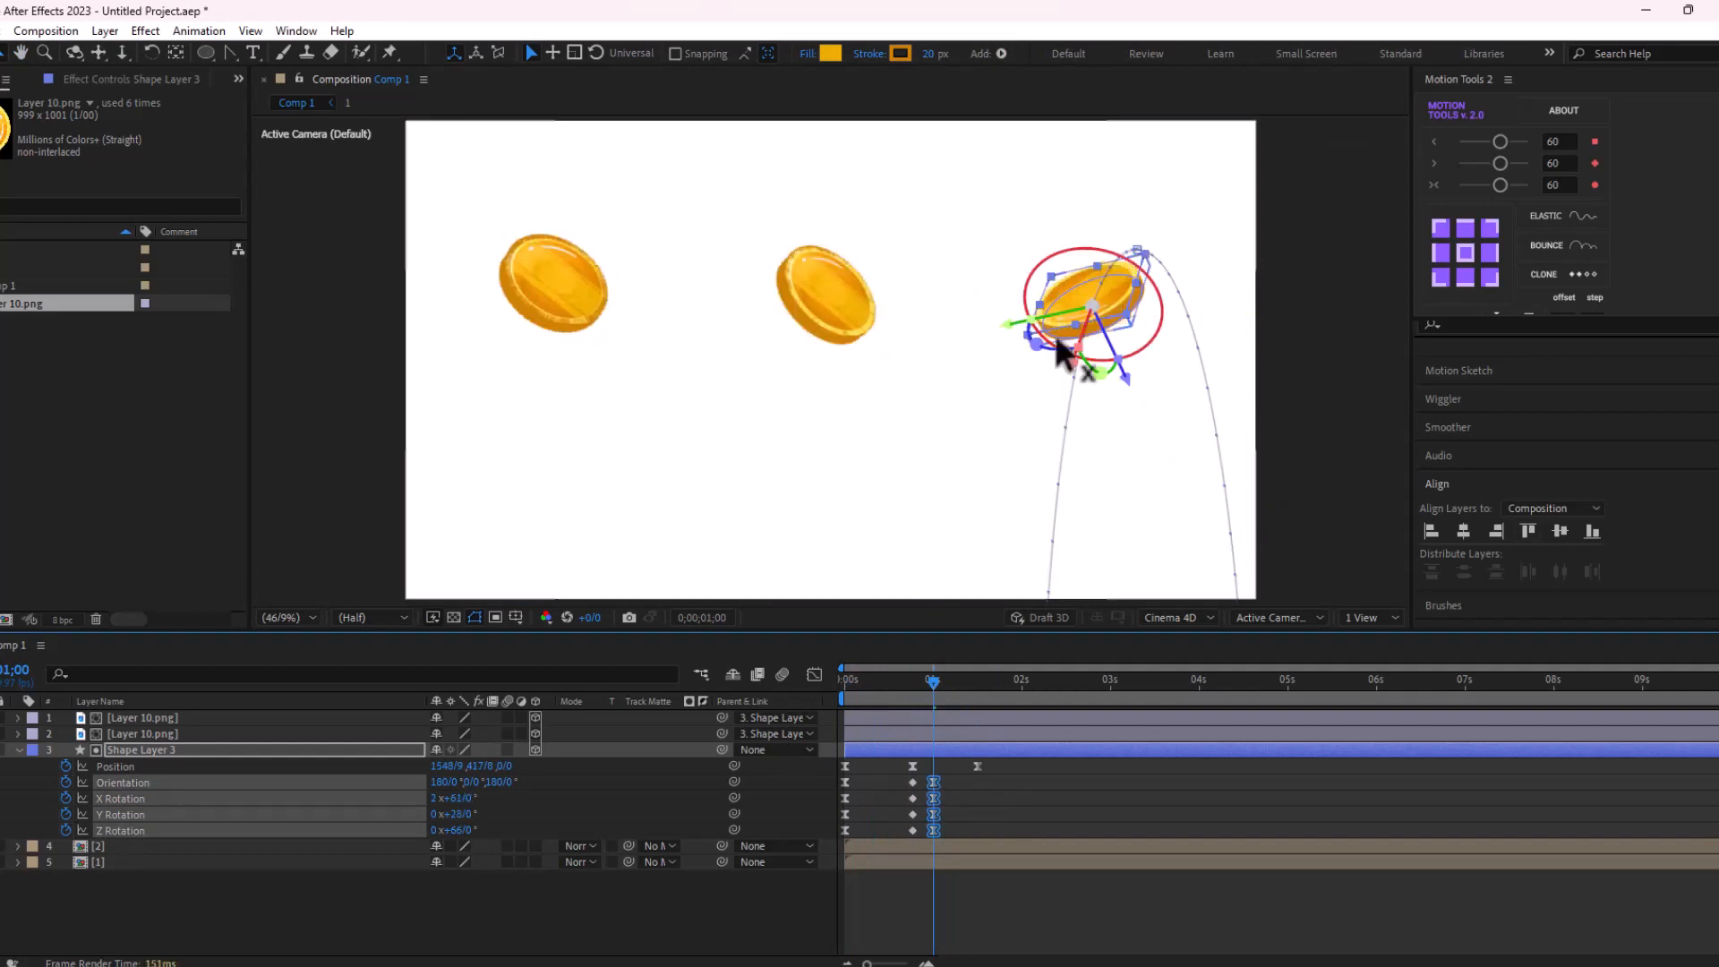
- Adjust Shape Layer 3's rotation at 0;00;01;00 and move its last Orientation and rotation keyframes back to 0;00;01;15
left_click_drag(461, 813, 591, 822)
left_click_drag(459, 830, 546, 798)
left_click_drag(958, 775, 918, 837)
left_click_drag(932, 830, 975, 830)
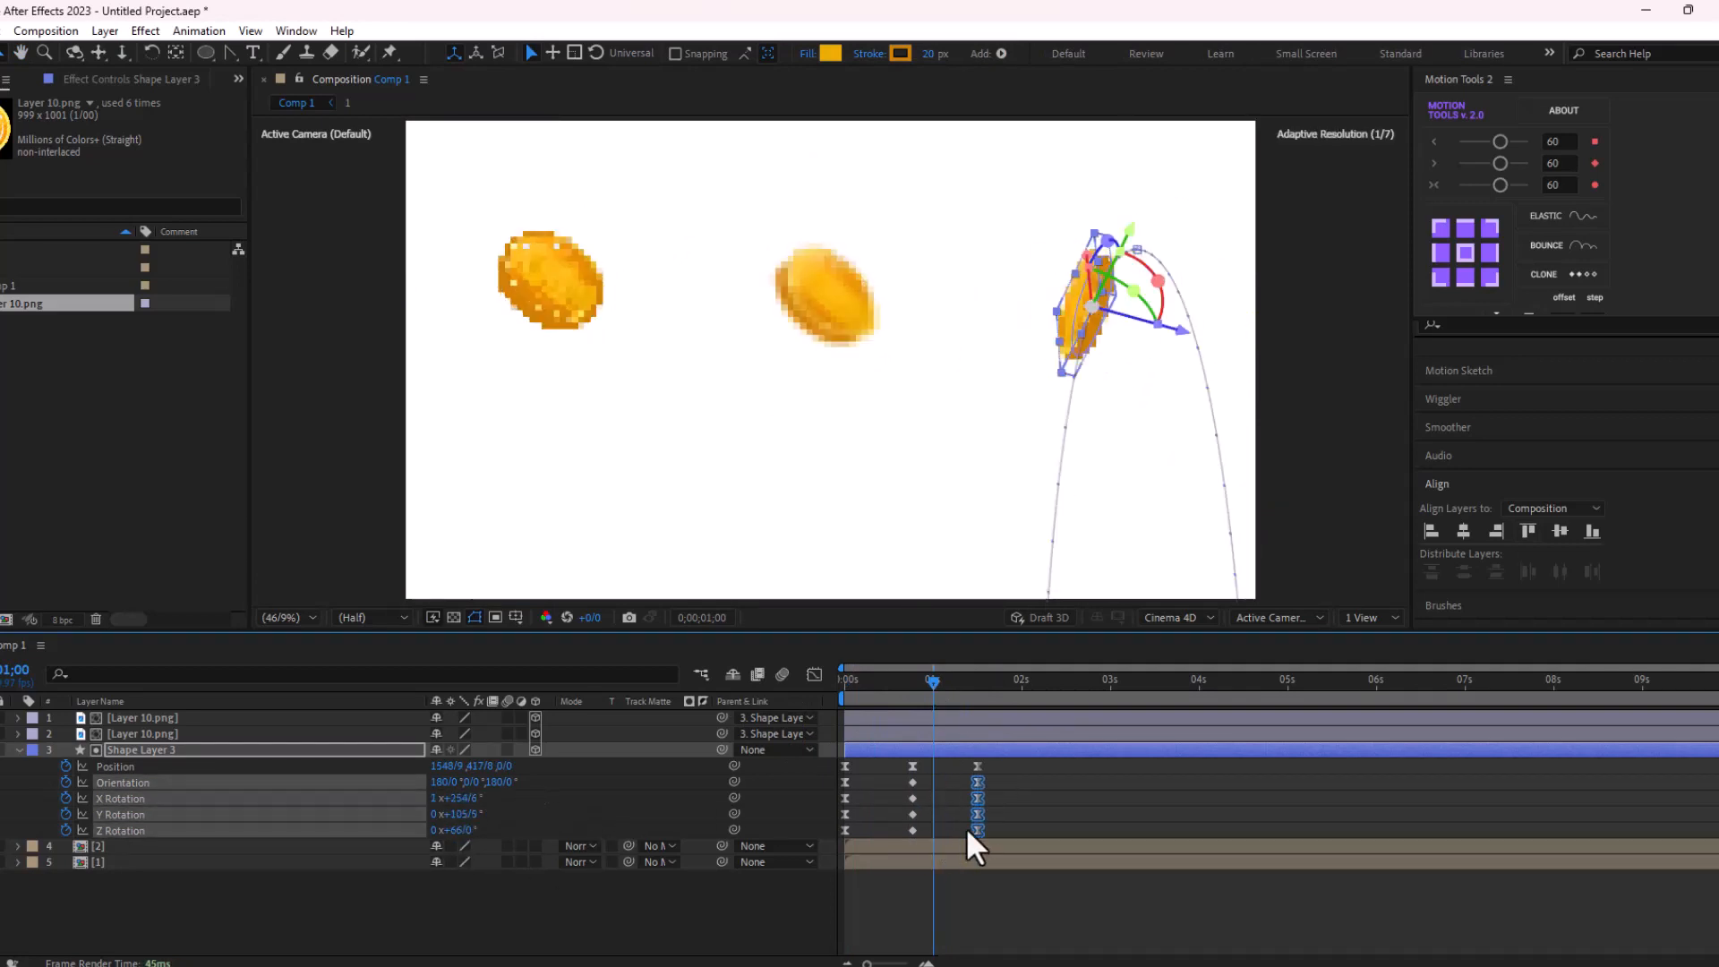
left_click_drag(933, 682, 952, 724)
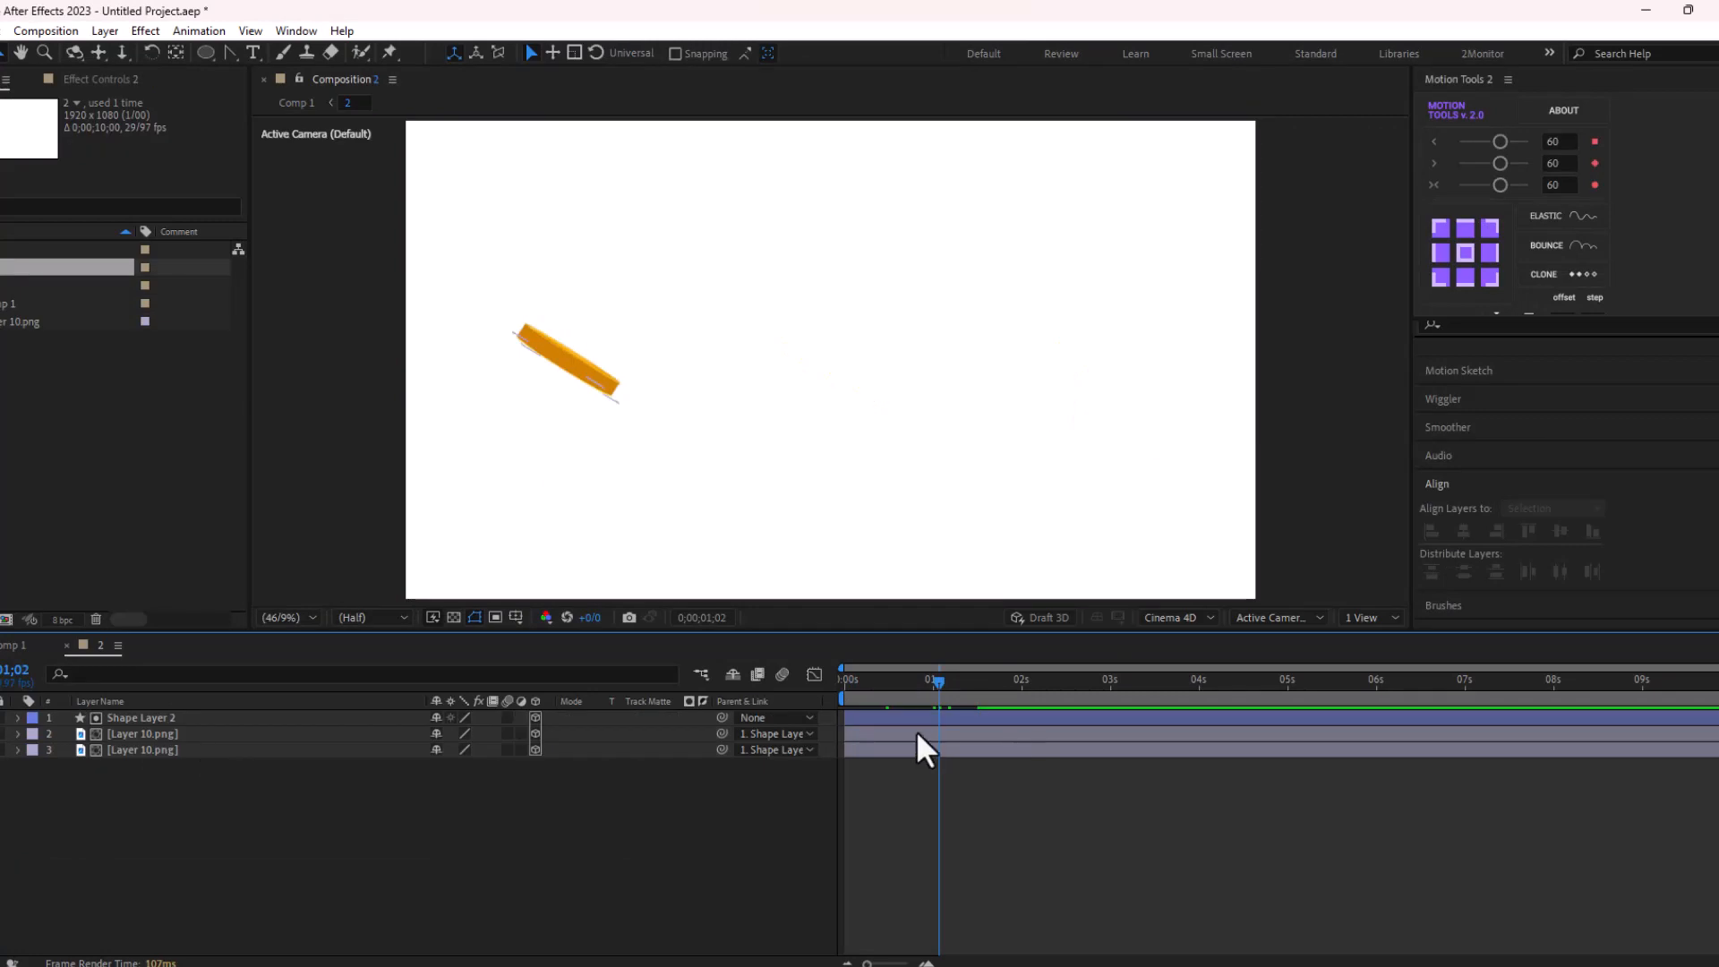
- In composition 2, delete the coin's last rotation keyframes and set X Rotation to 1x+21° and Y Rotation to 0x+136° at frame 23
key("u")
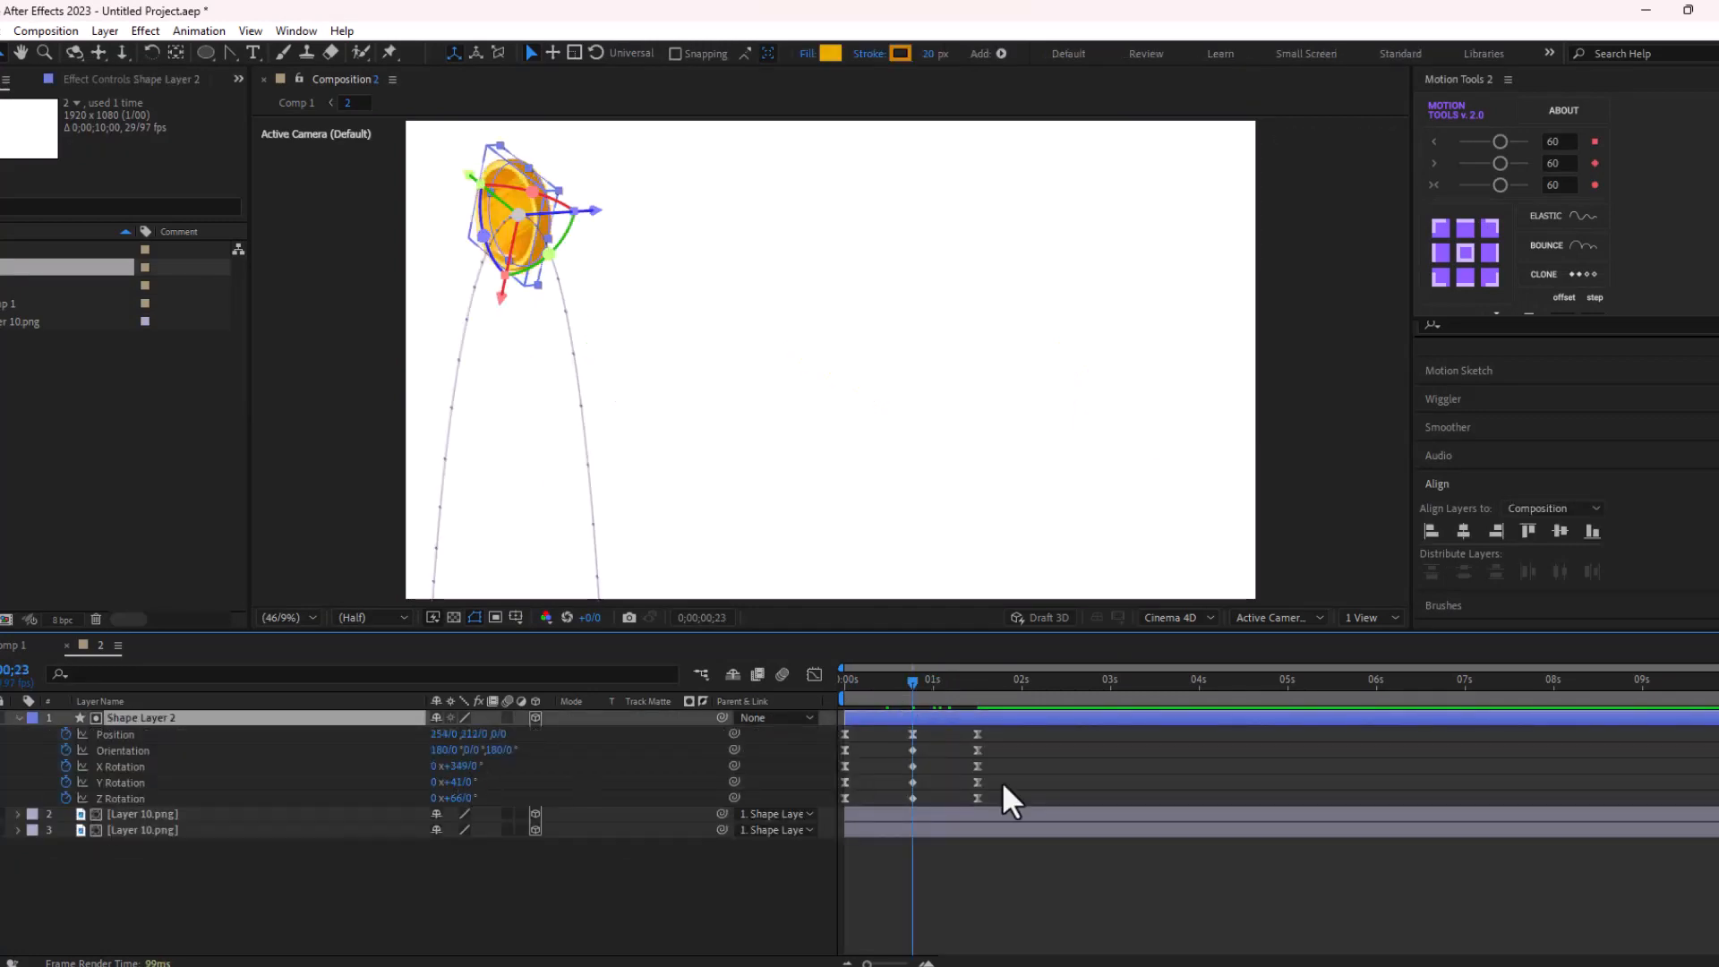
left_click_drag(1002, 744, 972, 800)
key("Delete")
left_click_drag(465, 797, 486, 795)
left_click_drag(456, 766, 530, 767)
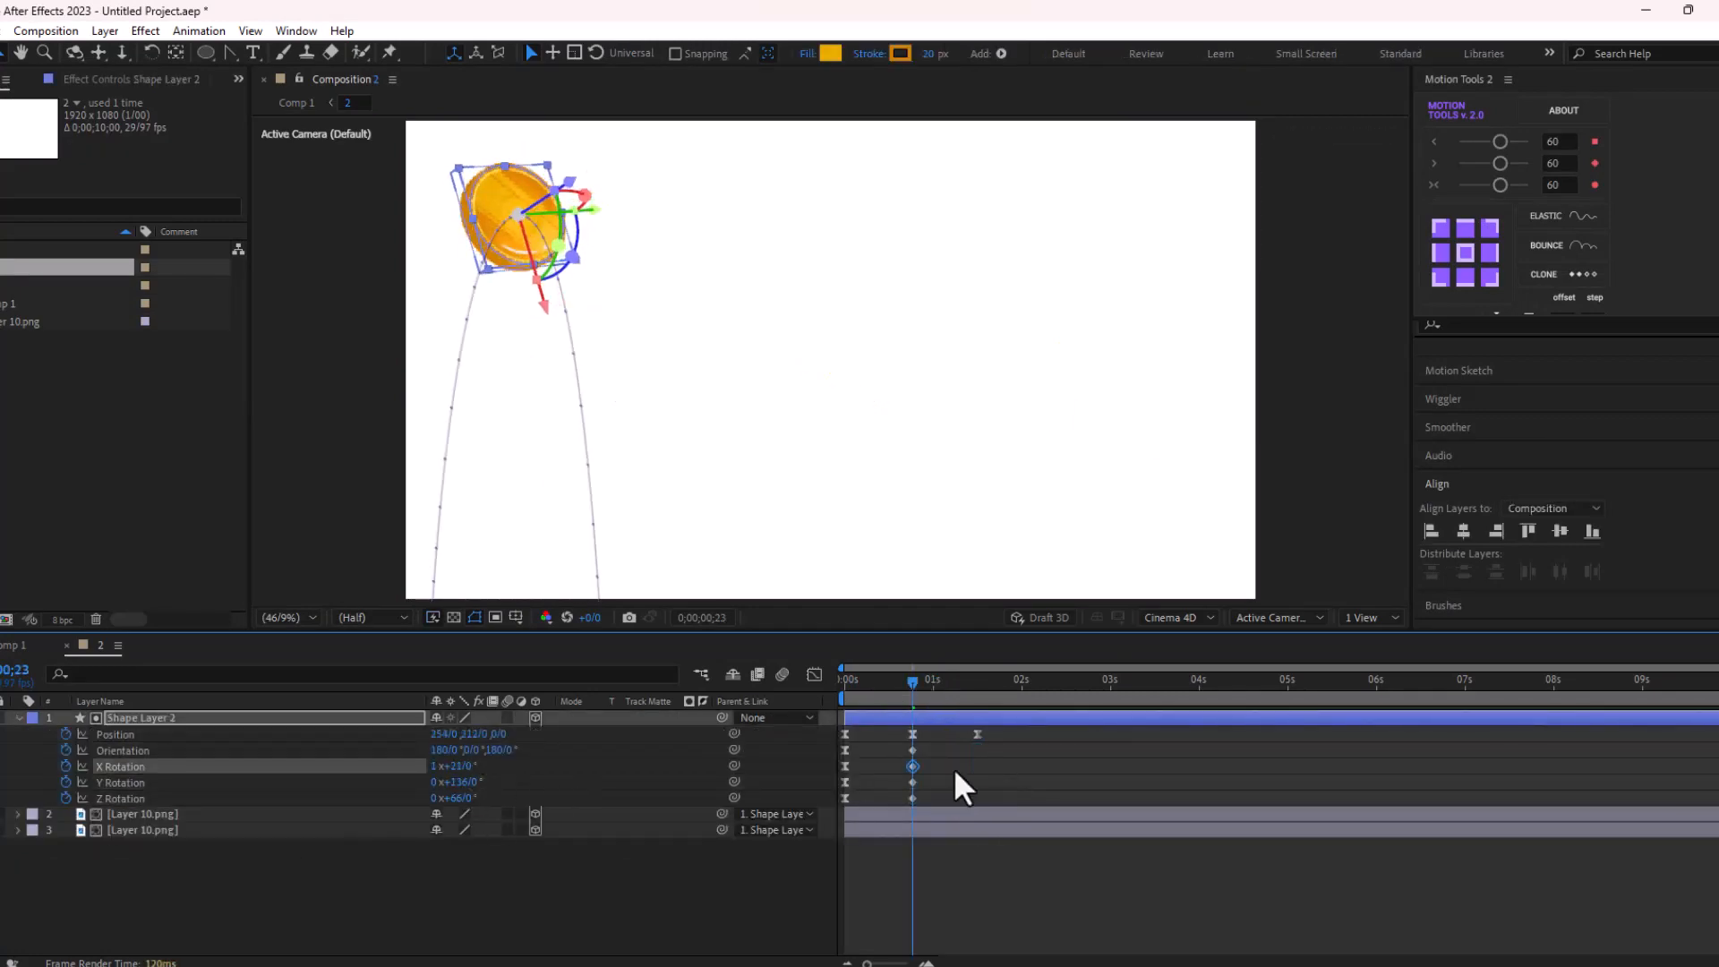
- Copy the coin's middle Orientation and rotation keyframes to 0;00;01;15
left_click_drag(951, 743, 896, 803)
key("ctrl+c")
left_click(977, 682)
key("ctrl+v")
left_click(488, 855)
left_click_drag(455, 782, 448, 767)
- Cut the last Orientation and rotation keyframes and paste them at 0;00;01;01
left_click_drag(976, 684, 913, 705)
left_click_drag(1007, 803, 956, 744)
key("ctrl+x")
left_click_drag(949, 683, 936, 716)
key("ctrl+v")
left_click(486, 797)
key("ctrl+z")
left_click_drag(465, 781, 488, 767)
key("ctrl+z")
left_click_drag(466, 781, 429, 782)
- Set the coin's X Rotation to 1x+202° and Y Rotation to 0x+160° at 0;00;01;01
left_click_drag(935, 684, 936, 791)
left_click_drag(927, 712, 938, 767)
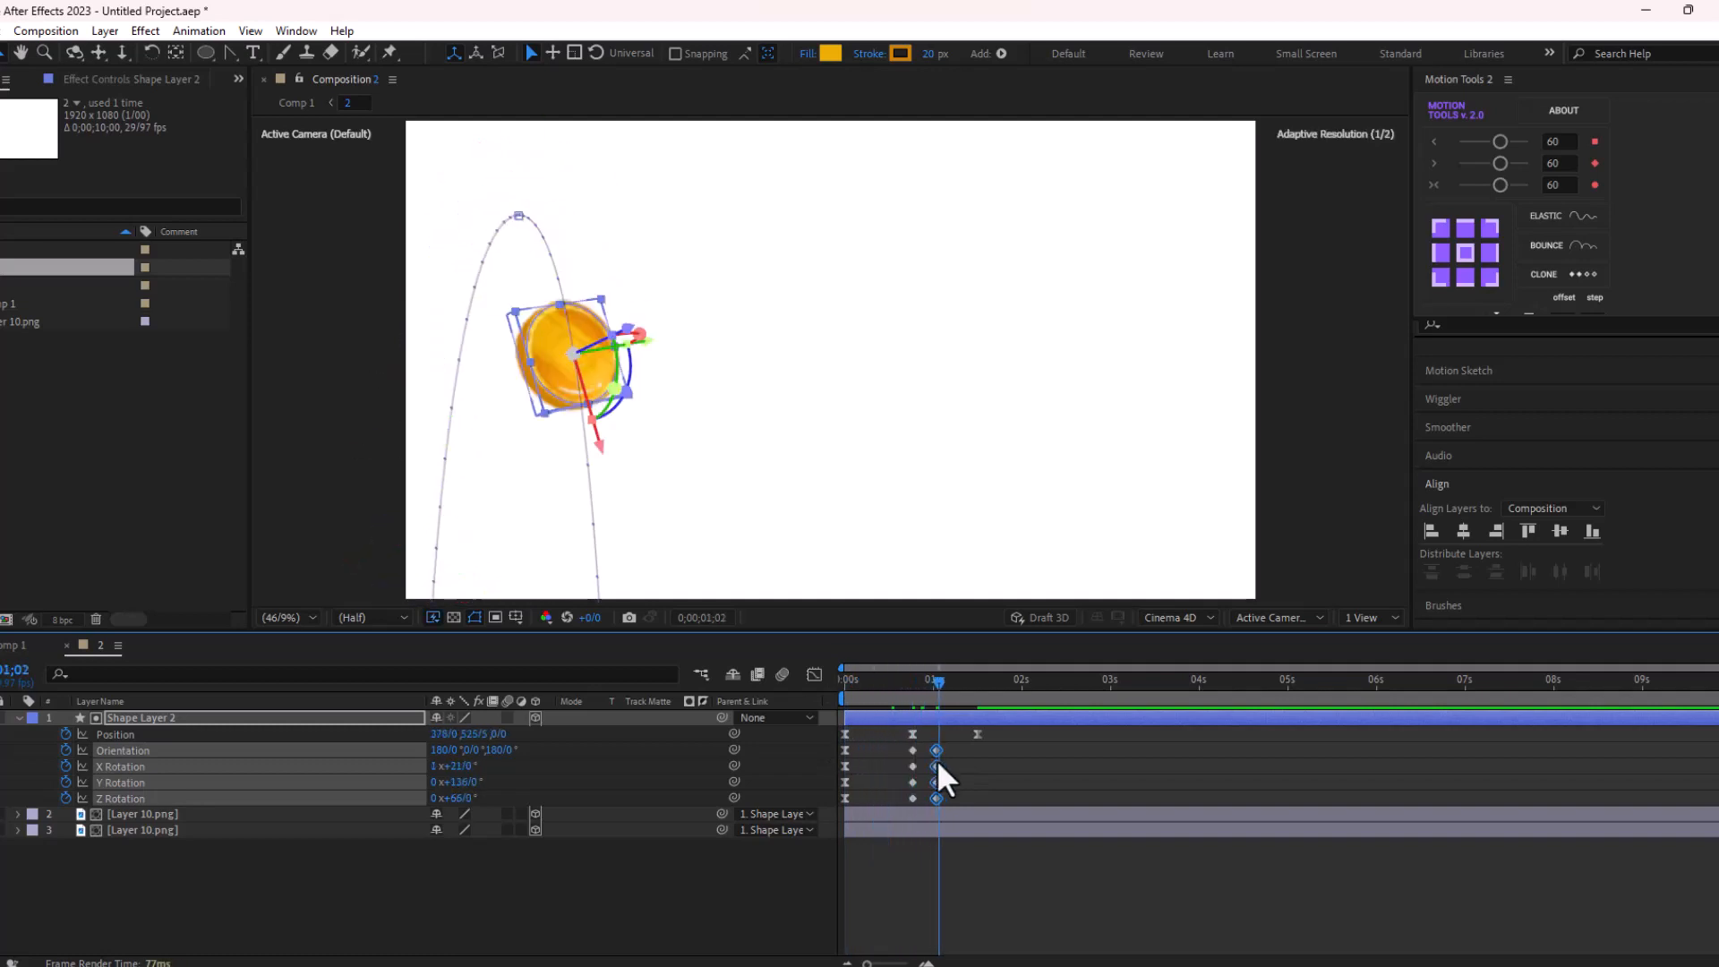
left_click_drag(938, 682, 844, 707)
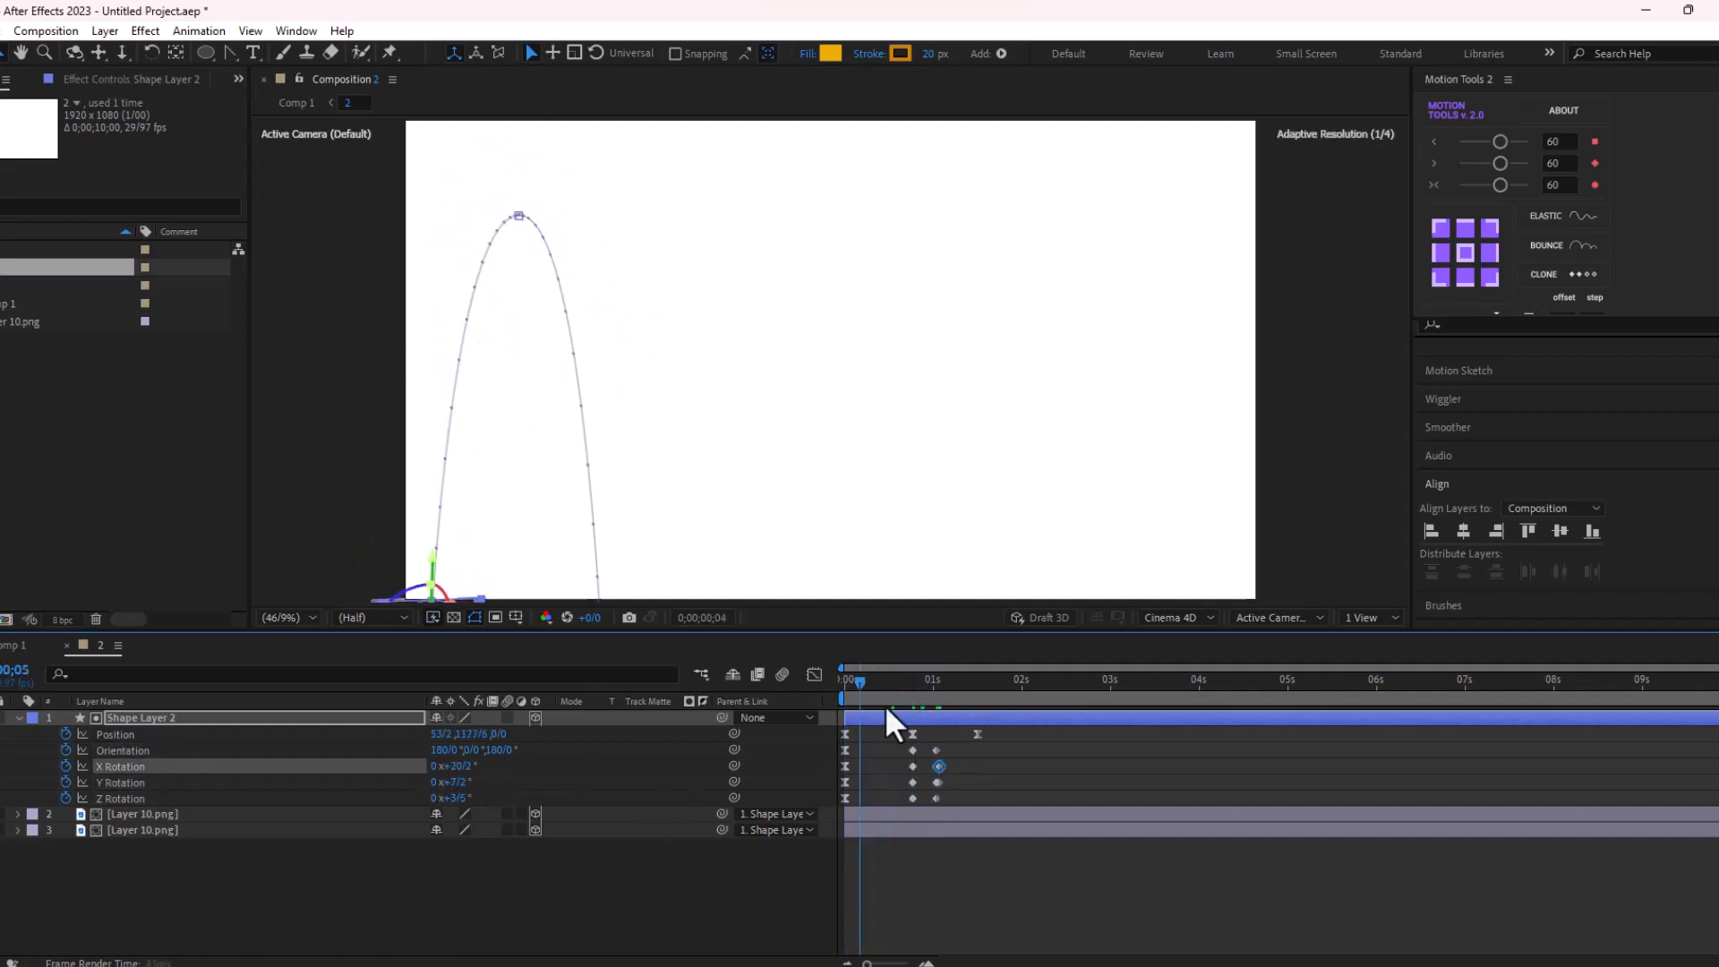
key("space")
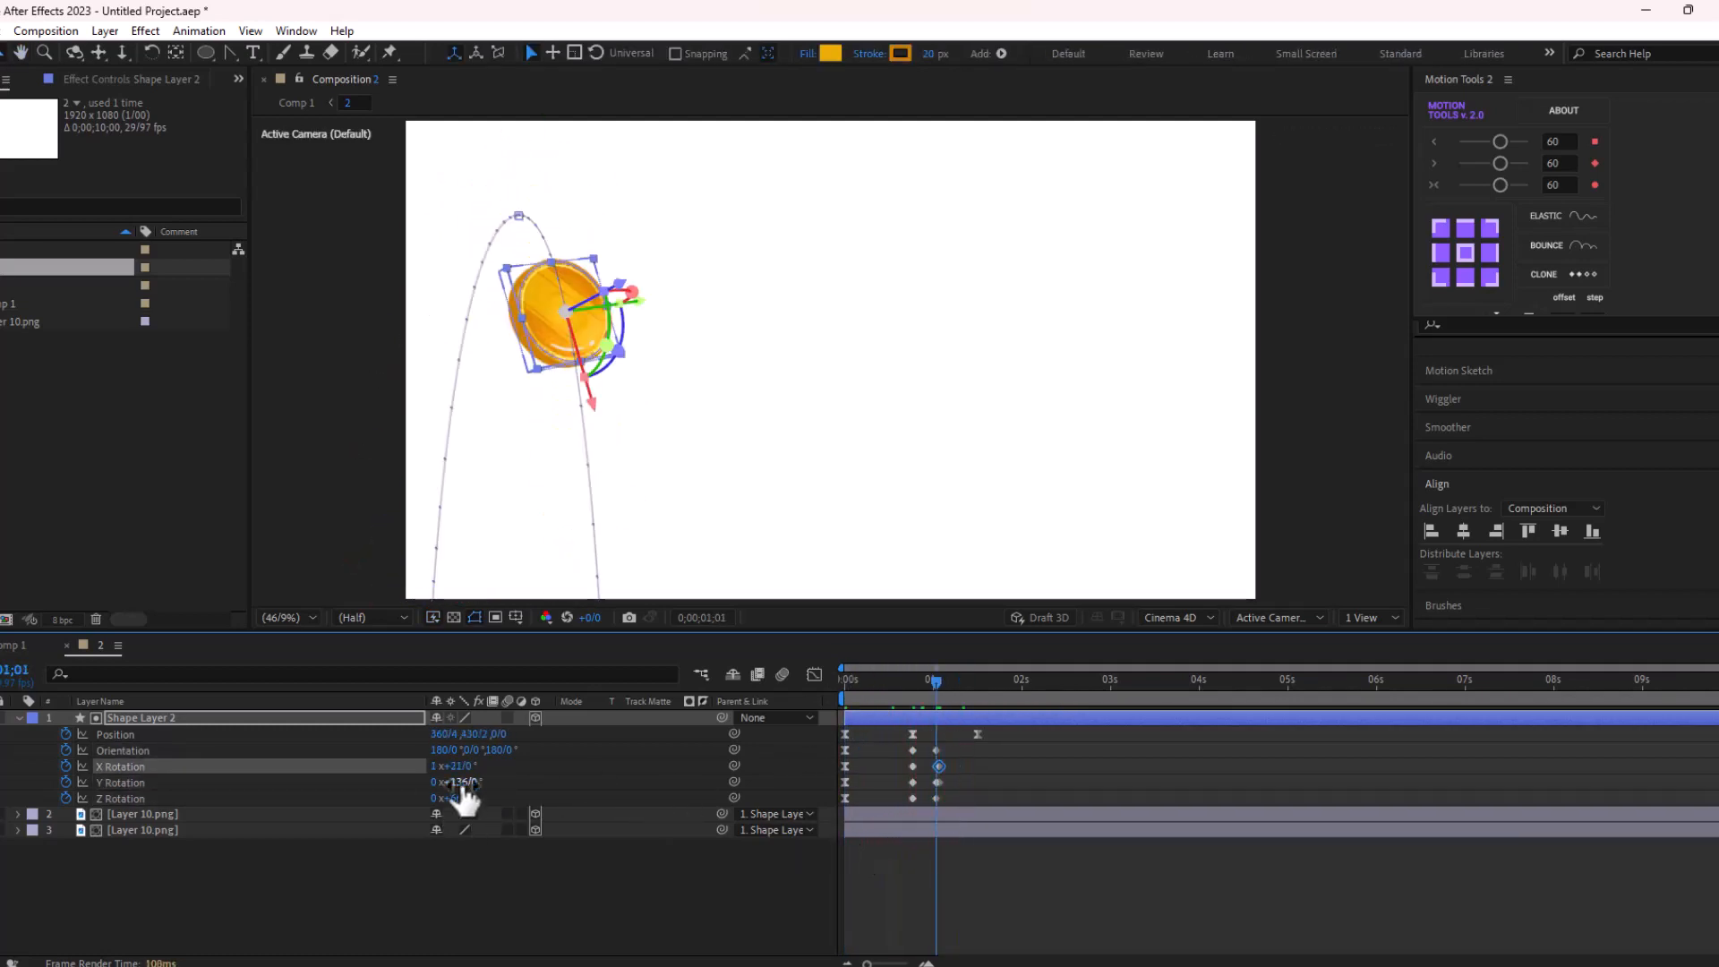
left_click_drag(456, 782, 660, 792)
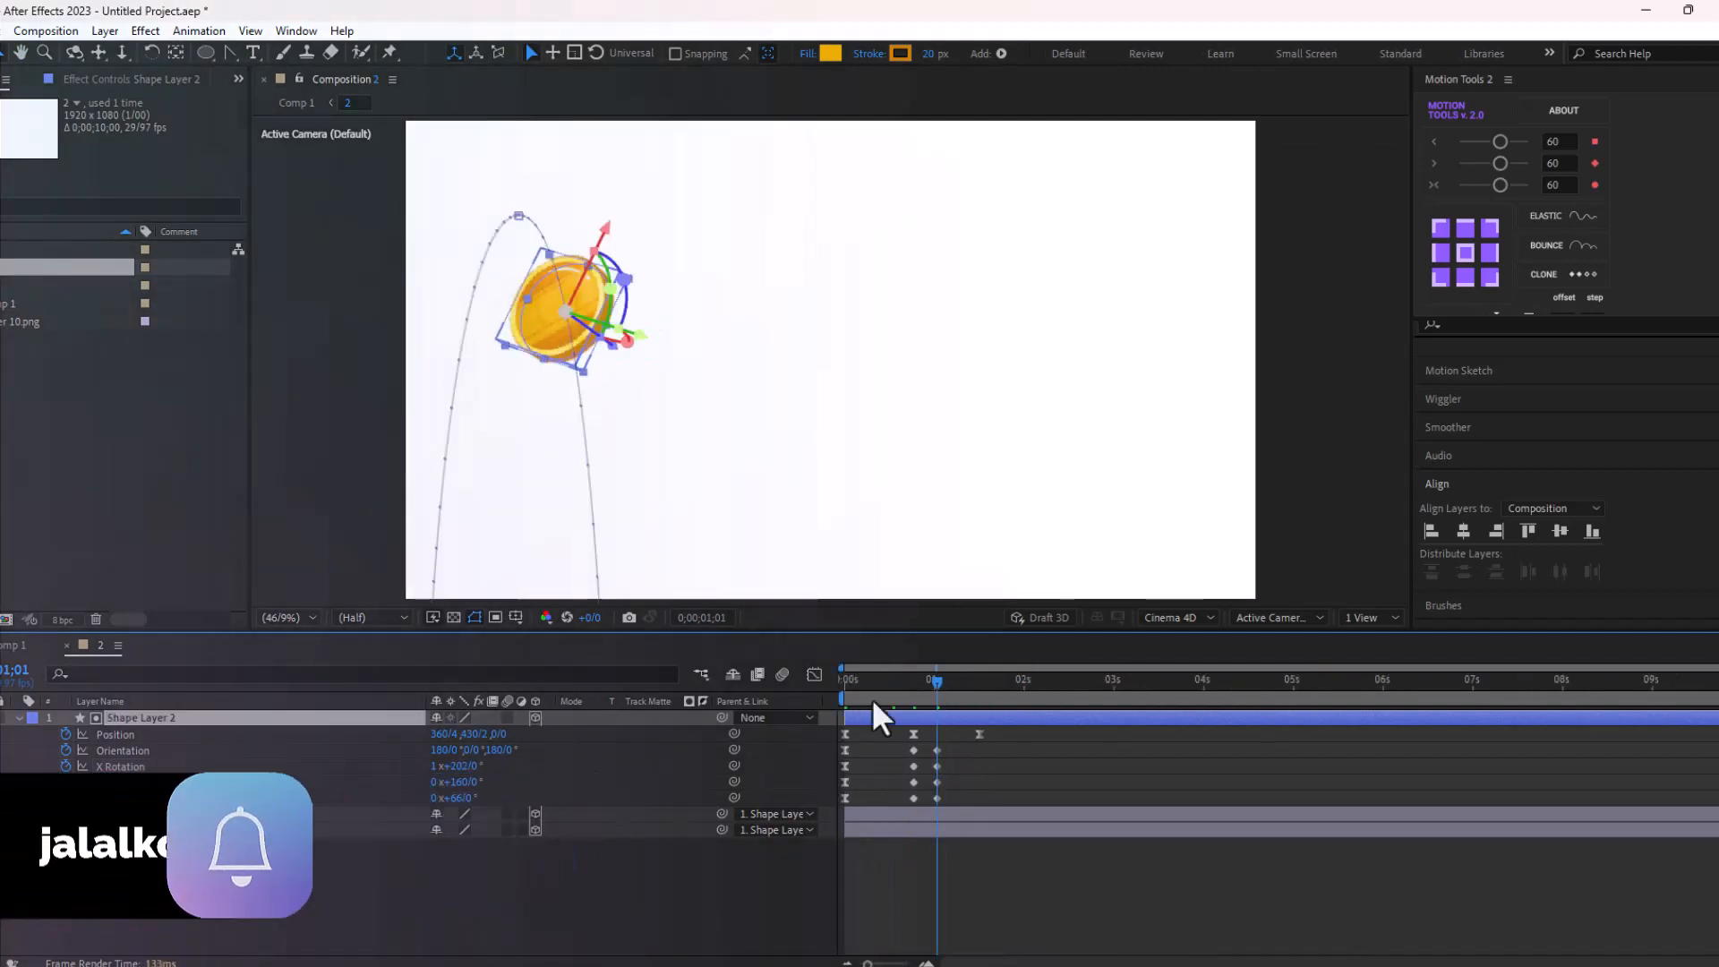
- Play the second coin's animation from the start to review its motion
left_click_drag(979, 749, 990, 845)
left_click(695, 706)
key("space")
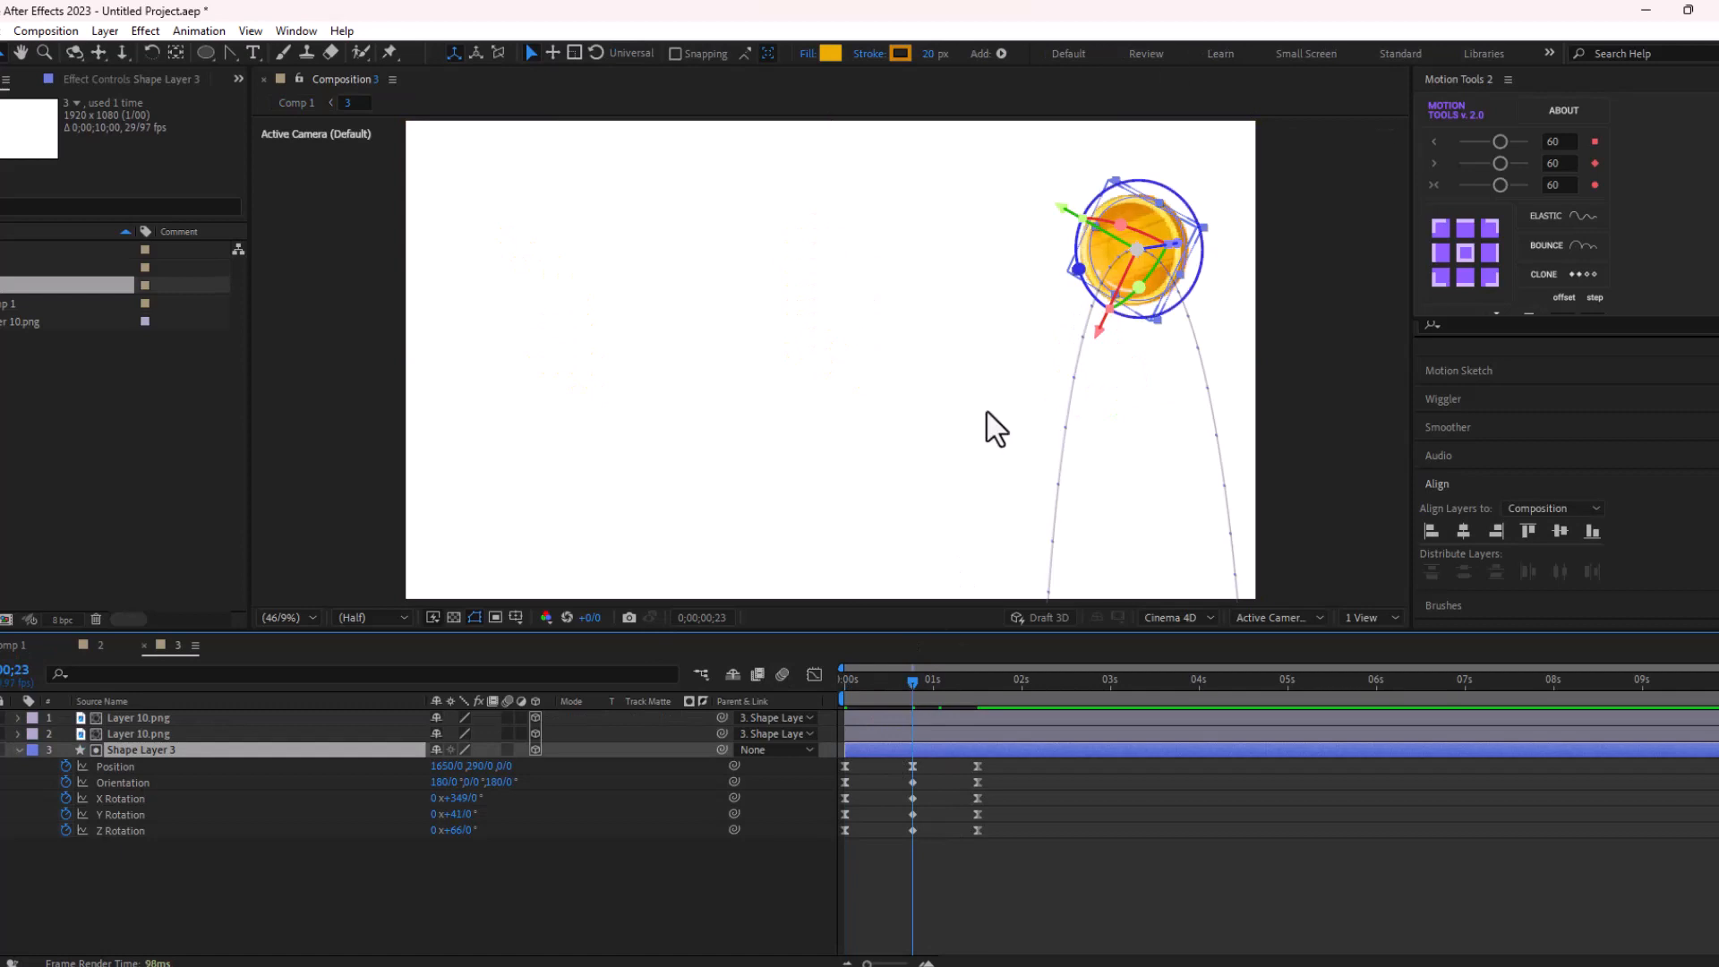
- In composition 3, set the coin's X Rotation to 0x+320° and Y Rotation to 0x+18° at frame 23, and play the result
left_click_drag(456, 798, 429, 805)
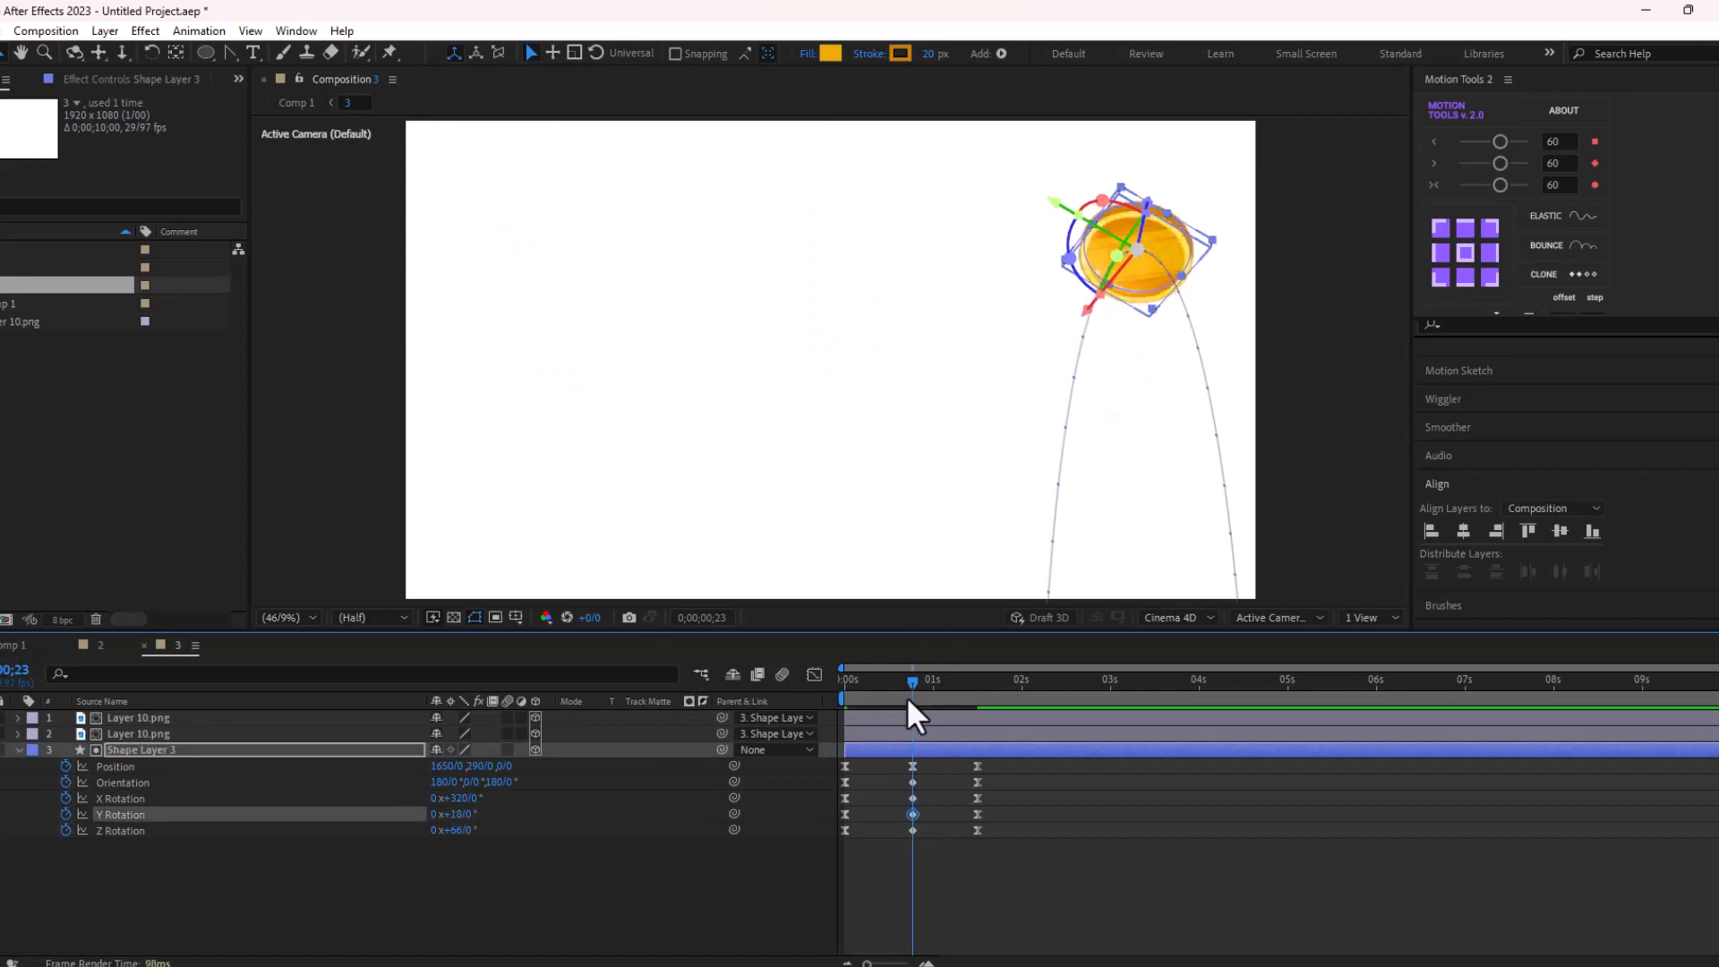
key("Home")
key("space")
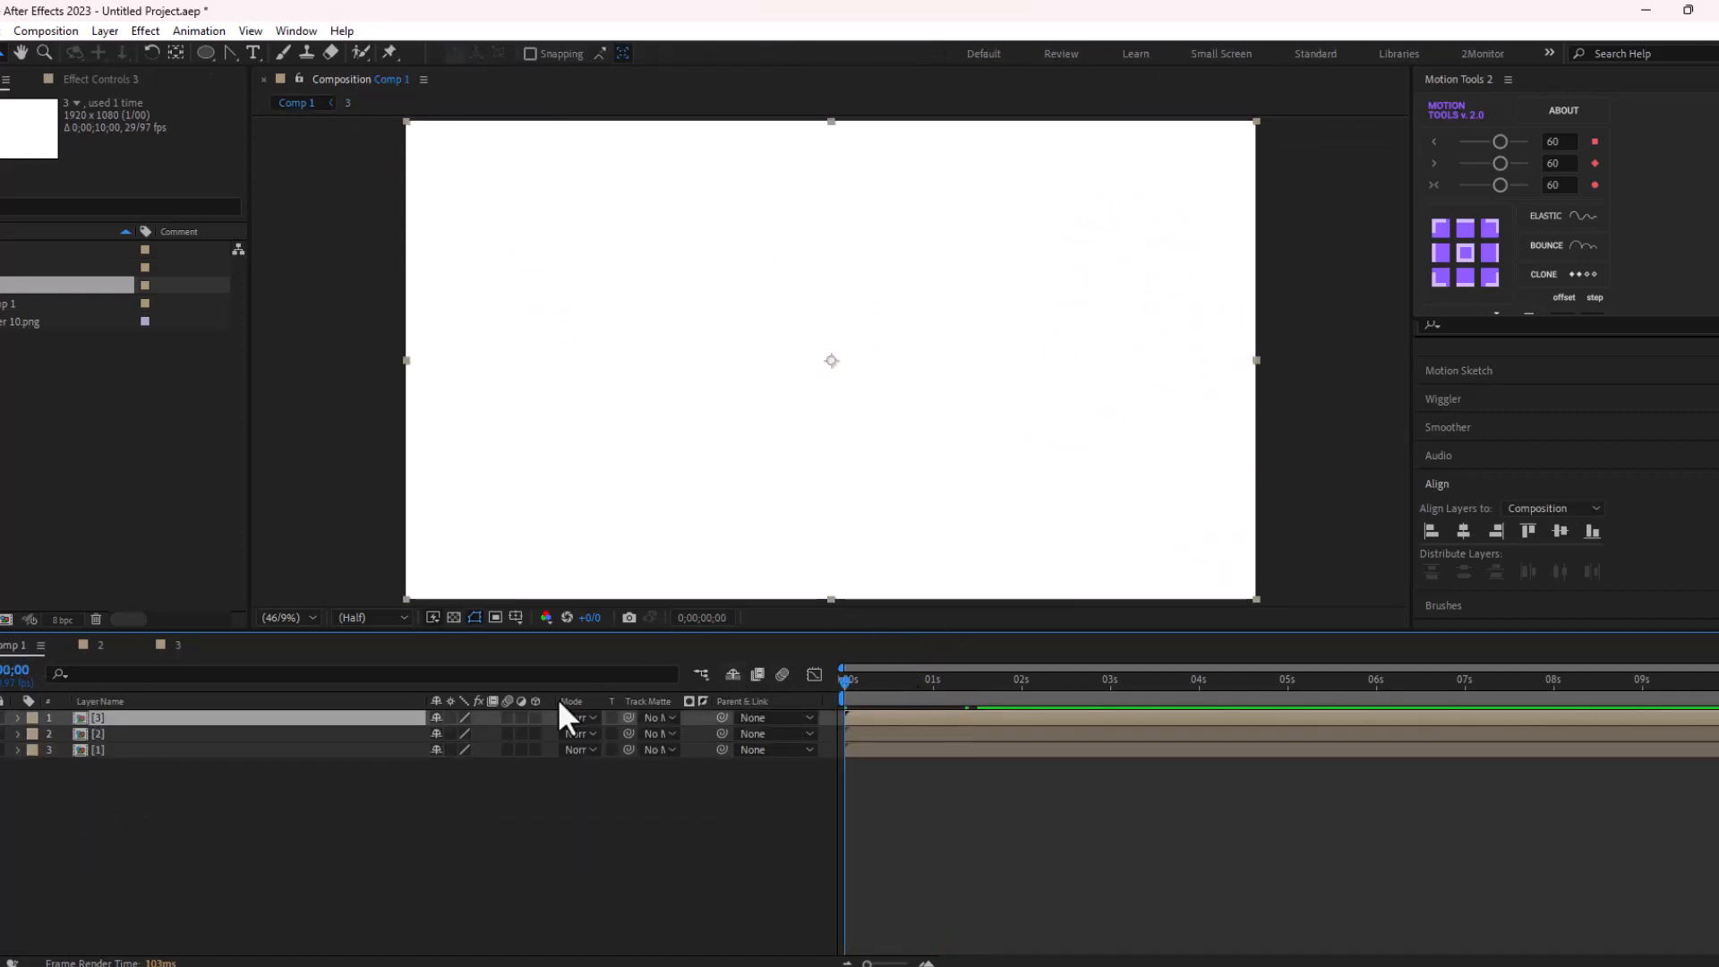
- Duplicate the three coin compositions 1, 2 and 3 in Comp 1 and bring the copies to the front
key("ctrl+a")
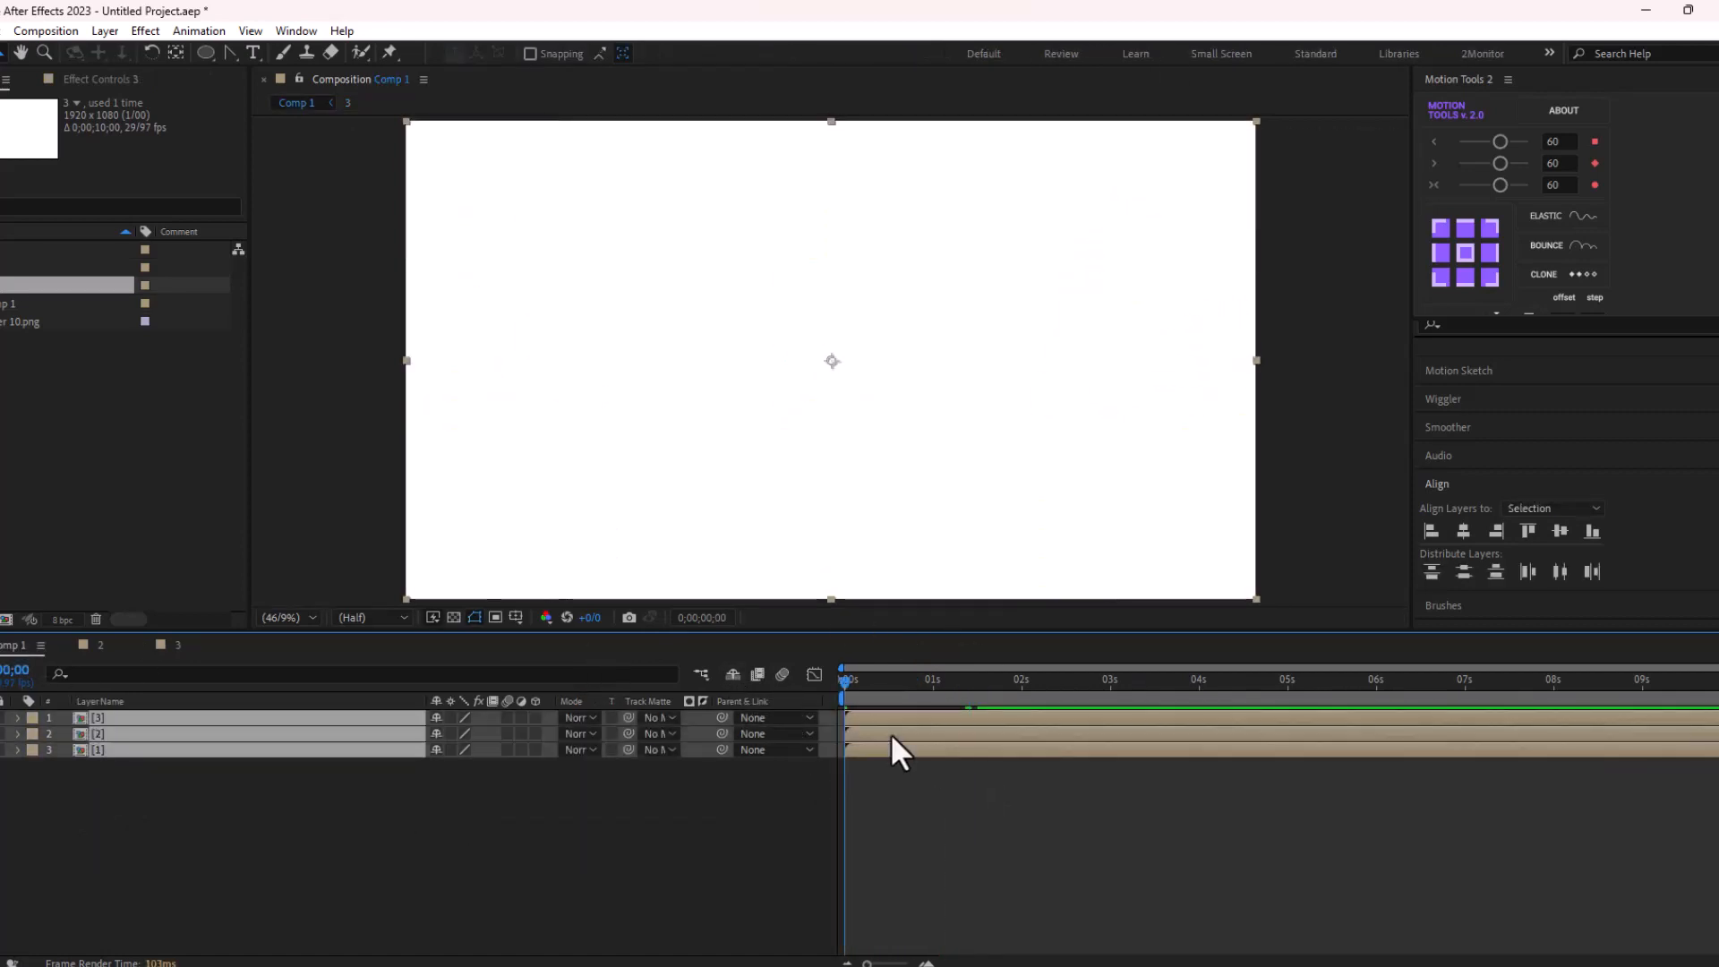
key("ctrl+d")
key("ctrl+shift+bracketright")
- Scale down the three front copies together and shift them lower in the frame
left_click(954, 753)
key("comma")
key("comma")
left_click(965, 717, "shift")
left_click_drag(1056, 233, 1017, 283)
left_click_drag(1012, 291, 1011, 314)
- Scatter the smaller coin copies individually around the original coins, judging their placement at frame 11
left_click(876, 680)
left_click(976, 890)
left_click_drag(663, 429, 681, 431)
left_click_drag(1011, 470, 1036, 500)
left_click(875, 733)
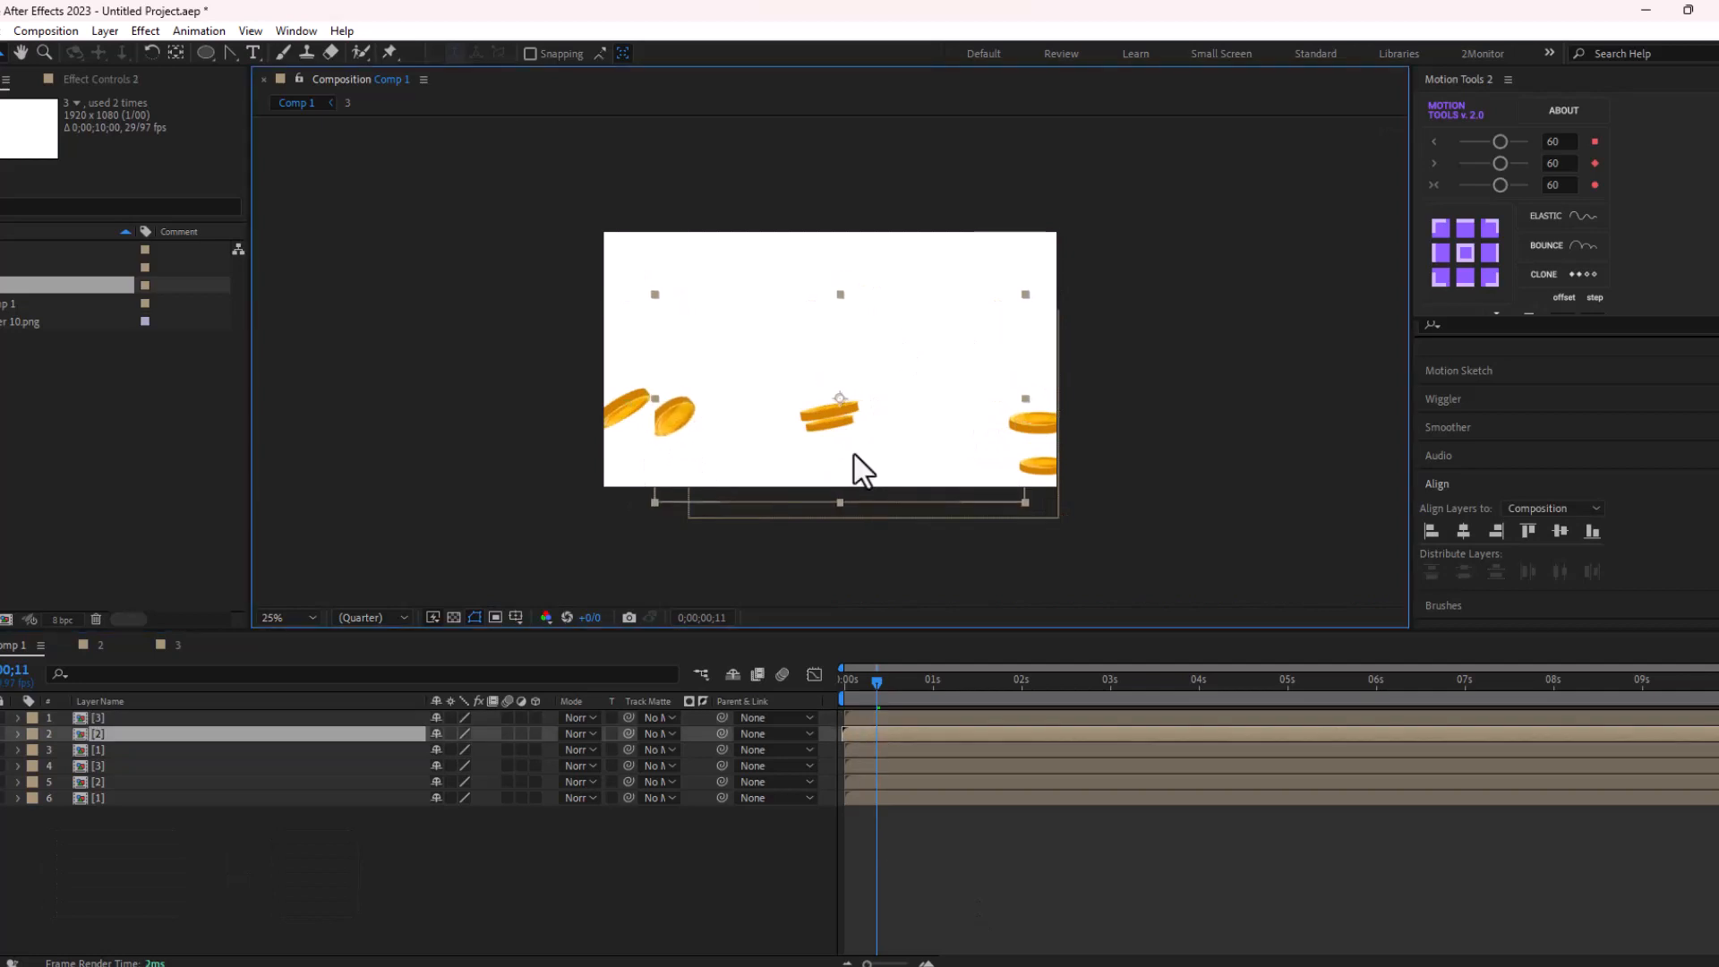
left_click_drag(734, 474, 680, 502)
left_click_drag(973, 428, 929, 437)
left_click_drag(697, 484, 652, 491)
- Move the front copy of composition 1 down and to the left
left_click(852, 734)
left_click_drag(877, 682, 881, 685)
left_click(879, 750)
left_click_drag(840, 472, 741, 514)
- Save the project and place another duplicate of a small coin composition farther left
key("ctrl+s")
left_click(786, 517)
key("ctrl+d")
left_click_drag(932, 451, 867, 454)
- Stagger the coin composition layers by offsetting their start times slightly along the timeline
left_click_drag(850, 782, 858, 782)
left_click_drag(849, 797, 850, 796)
left_click_drag(855, 765, 867, 765)
left_click_drag(865, 749, 867, 750)
left_click_drag(868, 733, 859, 720)
- Play the finished multi-coin animation from the start to review the staggered timing
key("Home")
key("space")
key("space")
key("space")
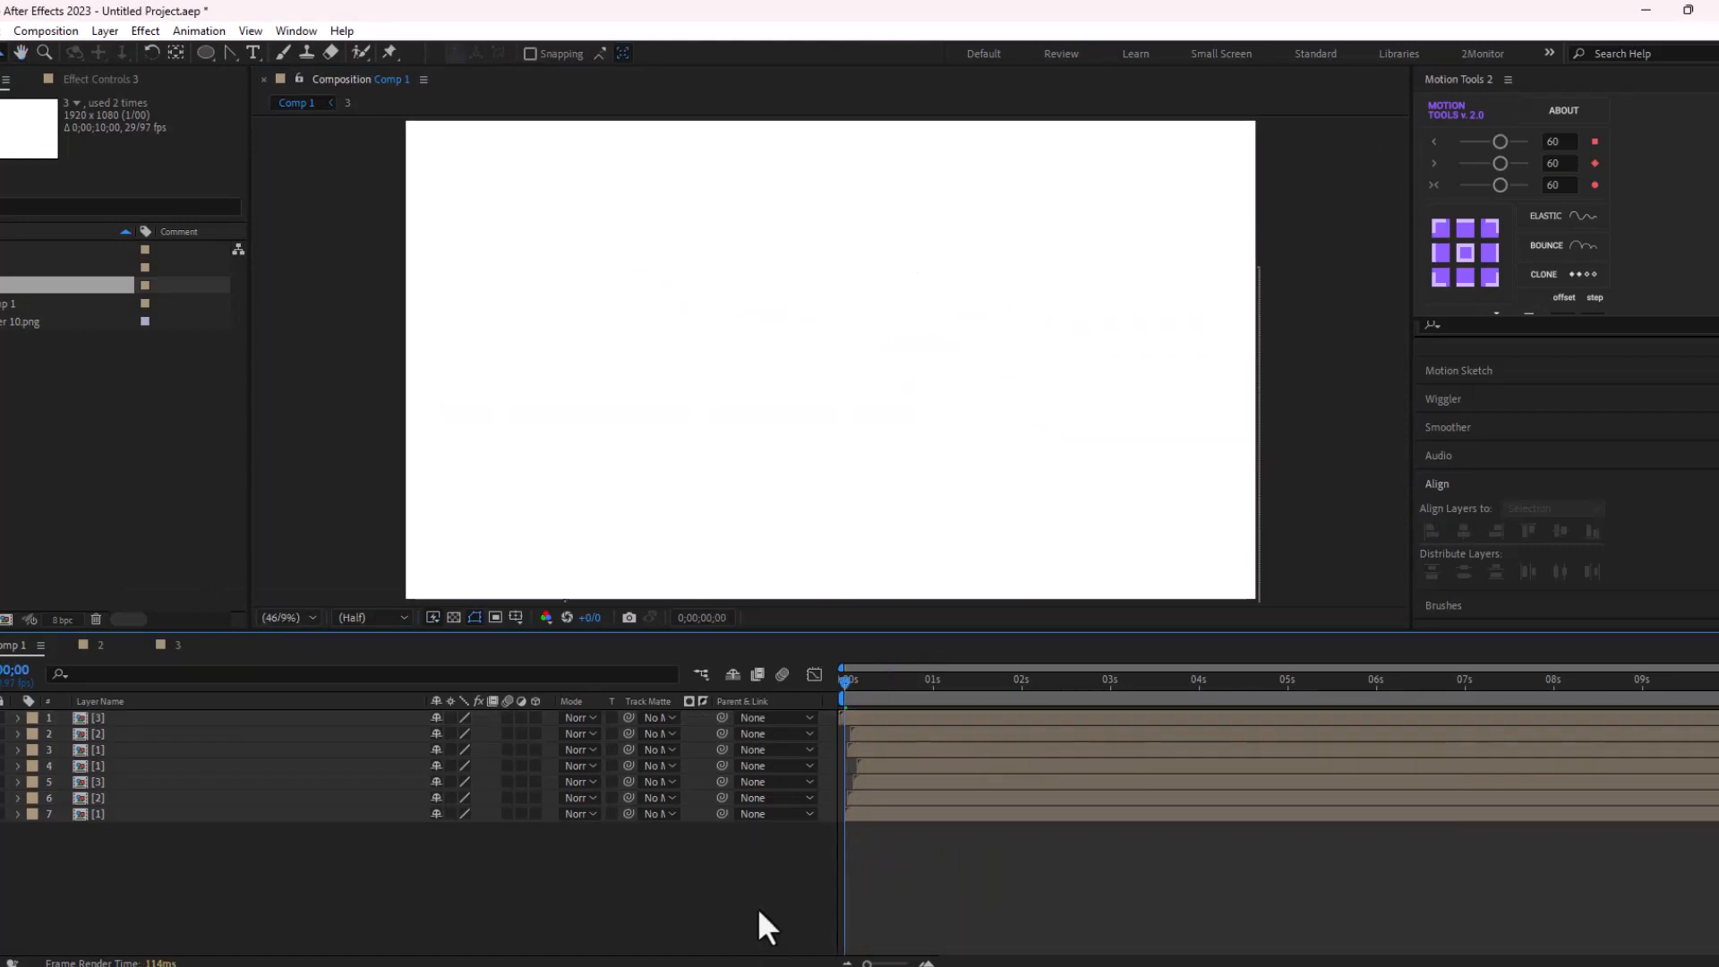